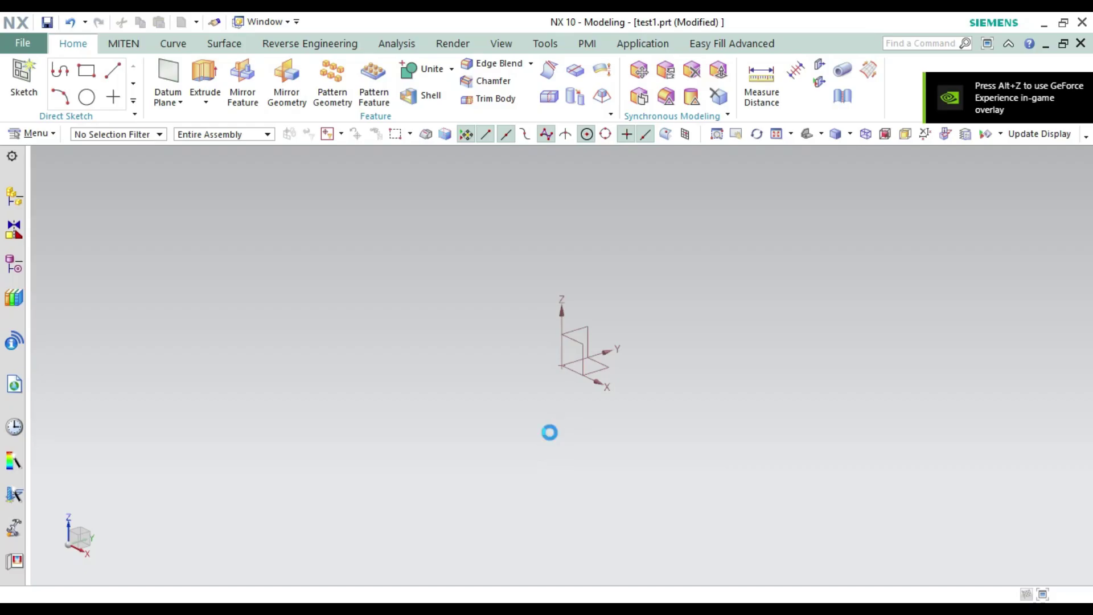
- Create a new sketch on the XY datum plane and enter the sketcher
middle_drag(549, 430, 529, 435)
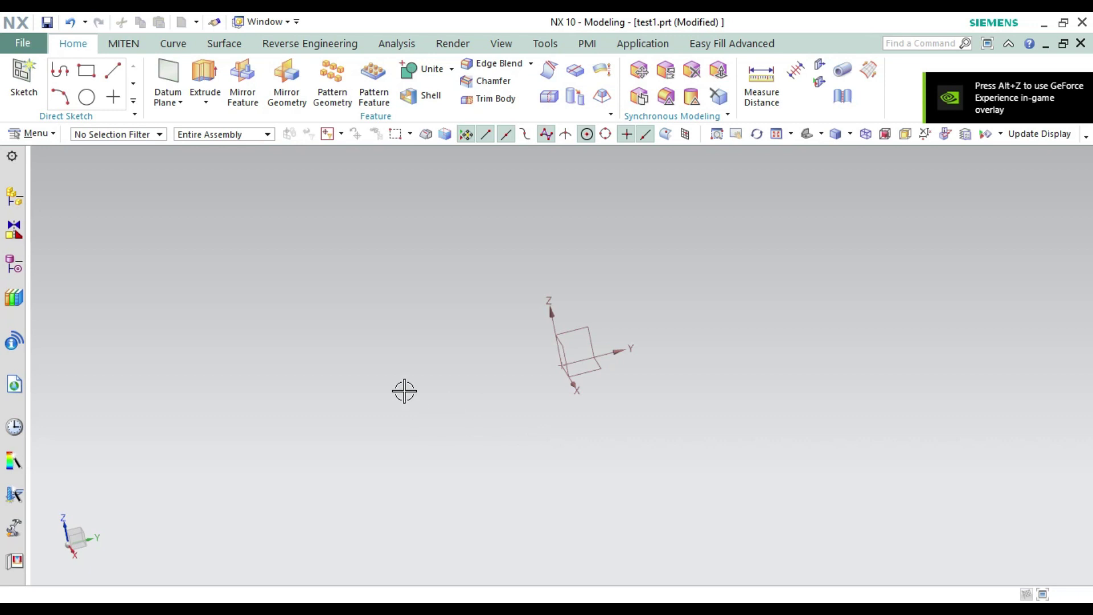
click(22, 79)
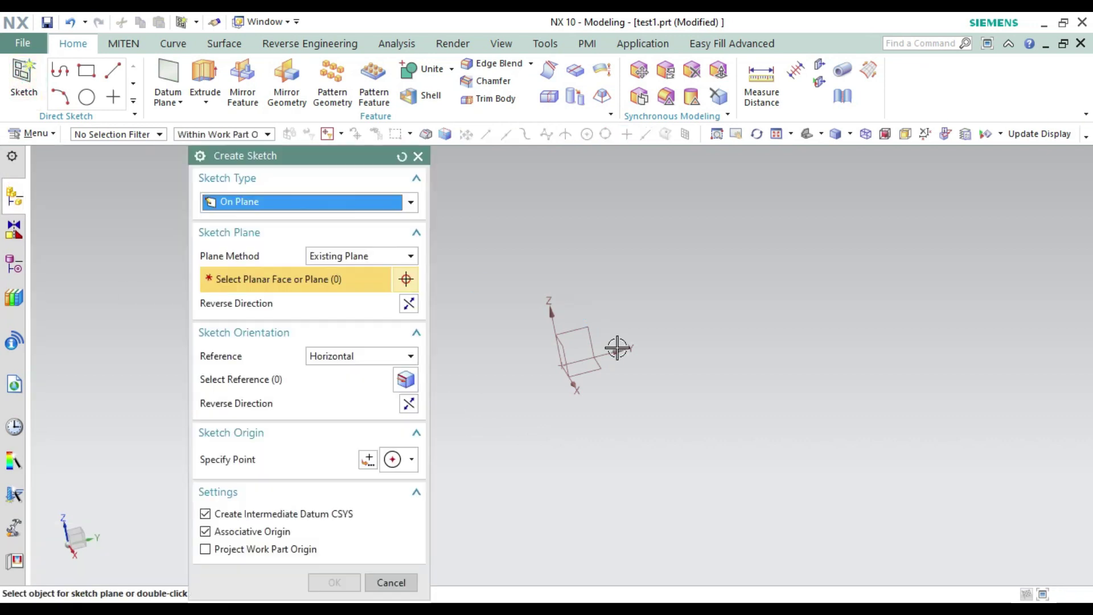
click(654, 428)
middle_click(654, 429)
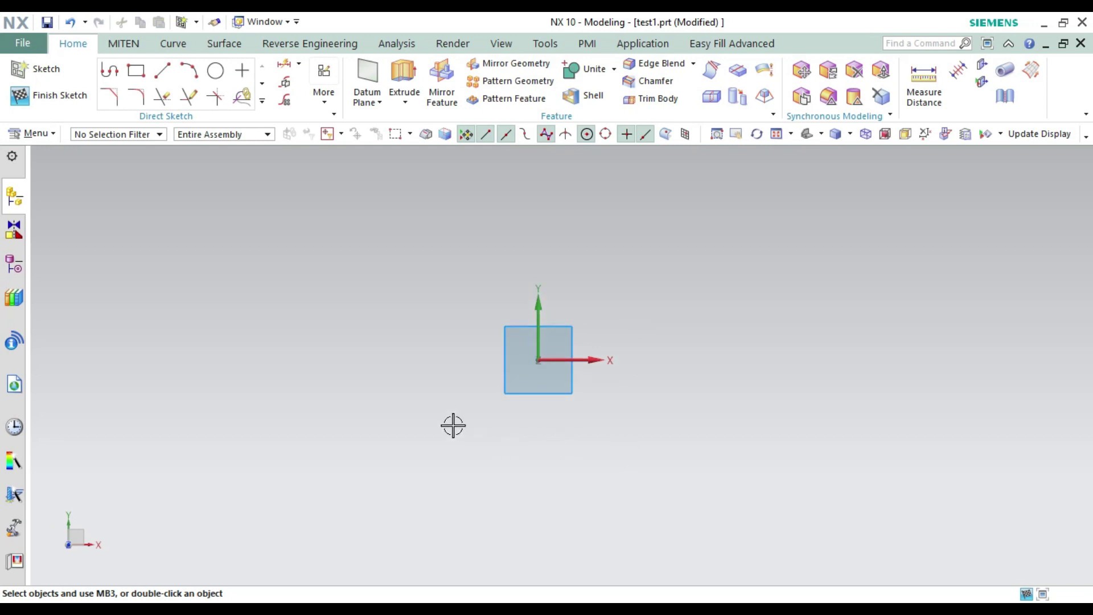
- Draw a rectangle with its first corner at the origin
key(Escape)
key(r)
click(537, 360)
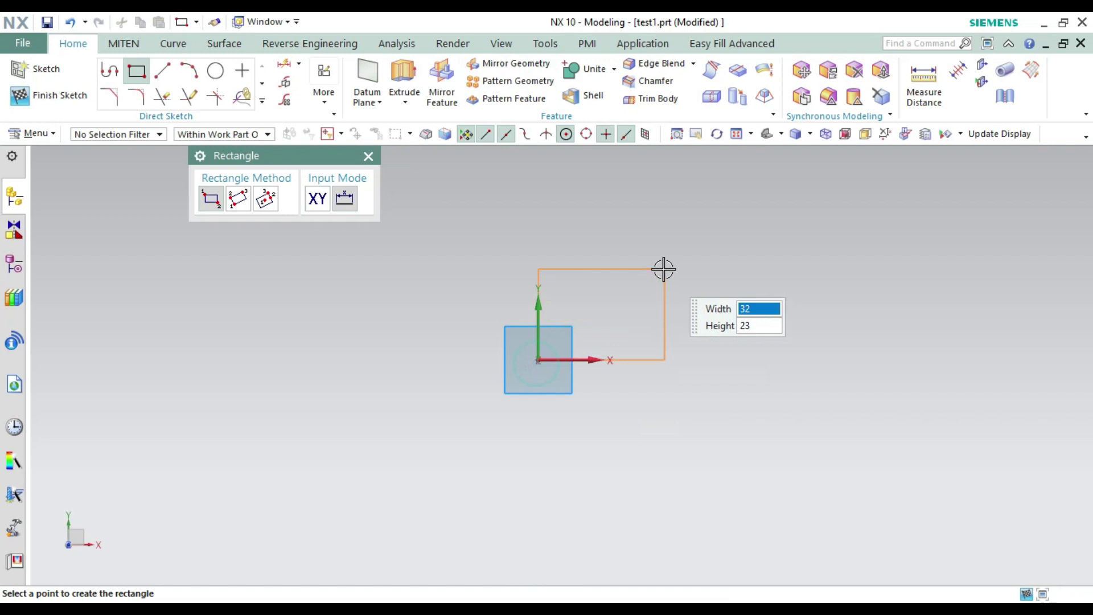
click(740, 201)
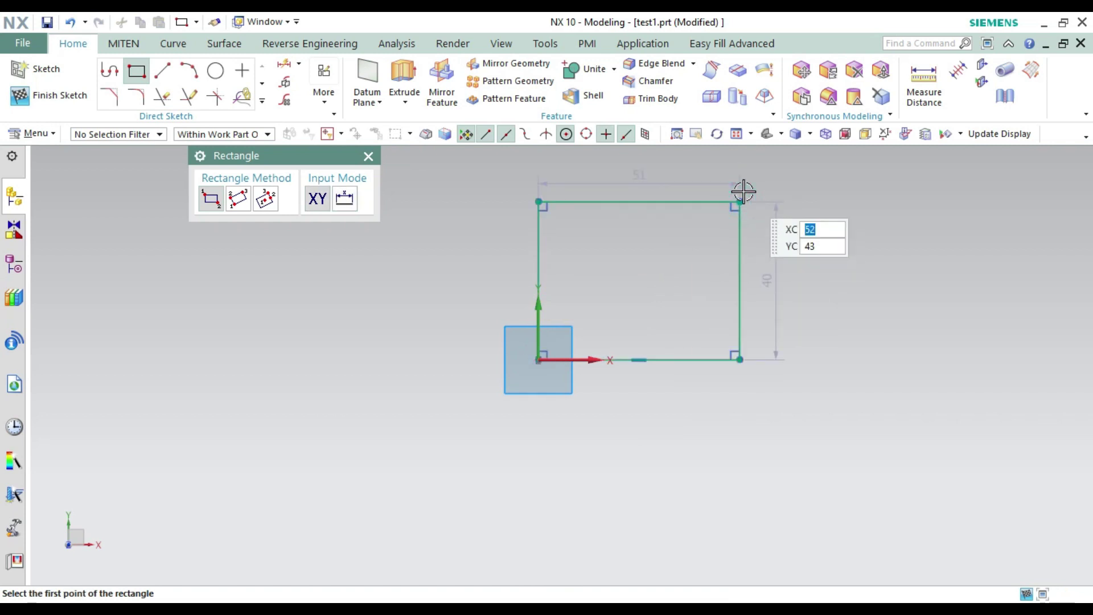
key(Escape)
- Set the rectangle's width dimension to 120
double_click(653, 180)
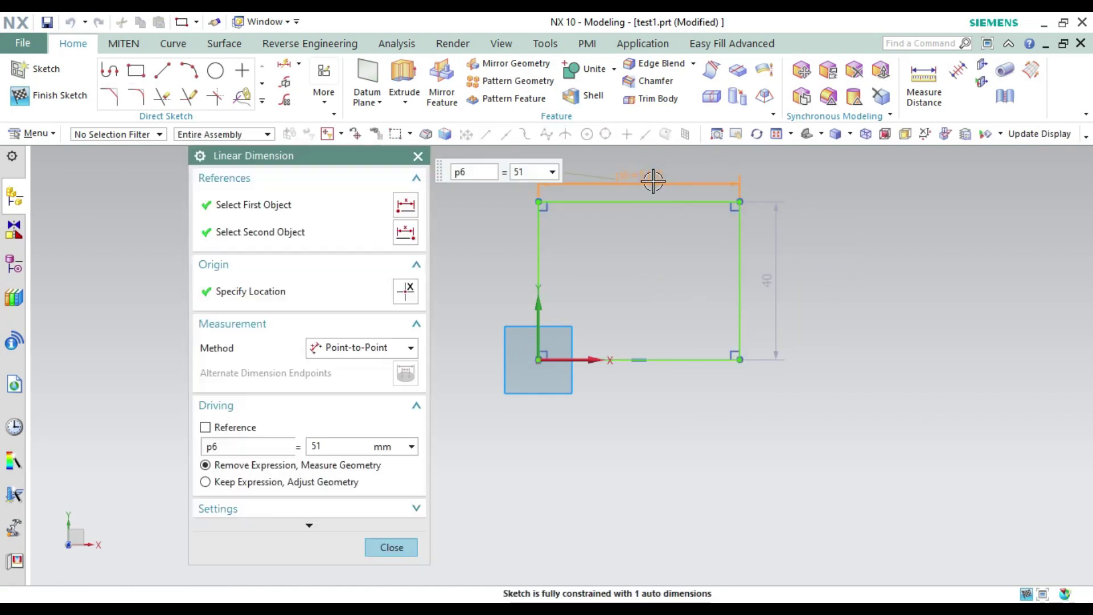
text(120)
key(Return)
middle_click(525, 353)
scroll(592, 404, down, 4)
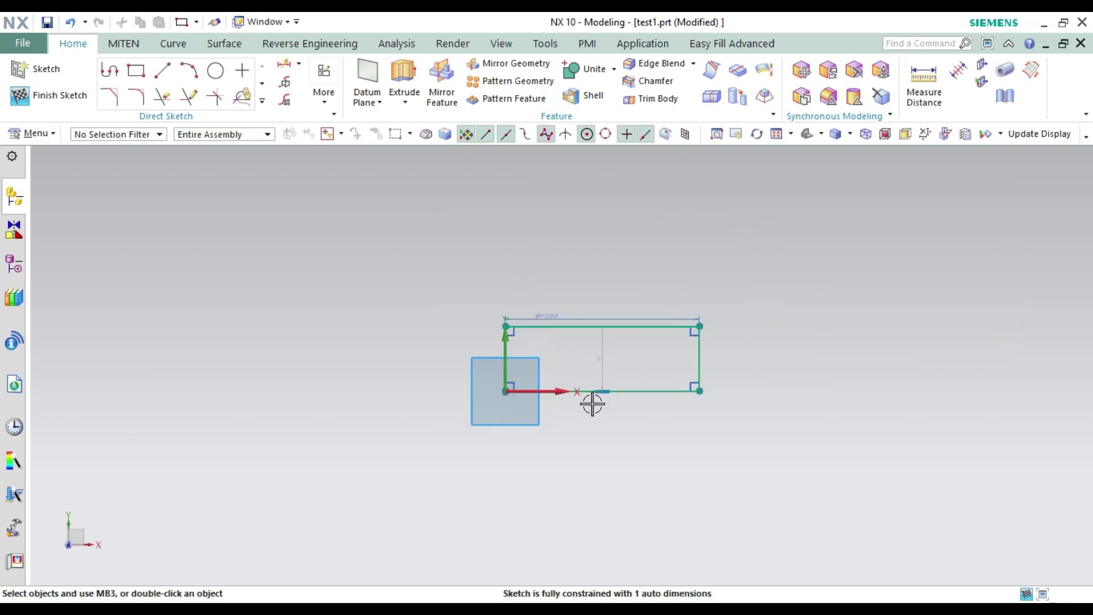
scroll(592, 403, up, 4)
- Set the rectangle's height dimension to 80
click(526, 328)
key(Escape)
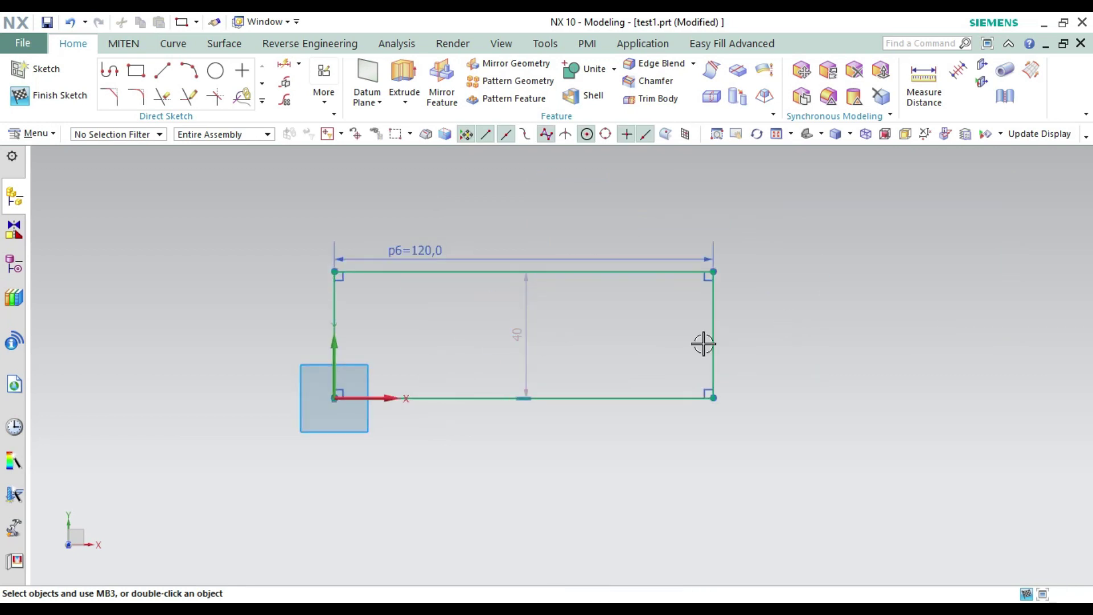
drag(525, 325, 755, 345)
text(80)
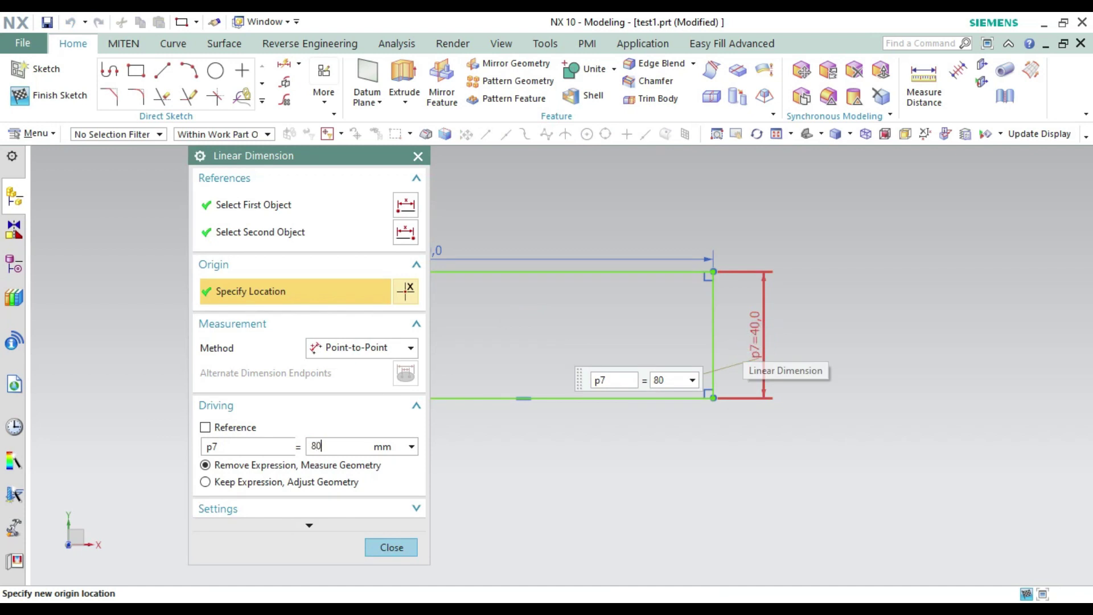
key(Return)
middle_click(595, 420)
scroll(388, 522, down, 5)
scroll(376, 467, up, 5)
scroll(398, 330, up, 1)
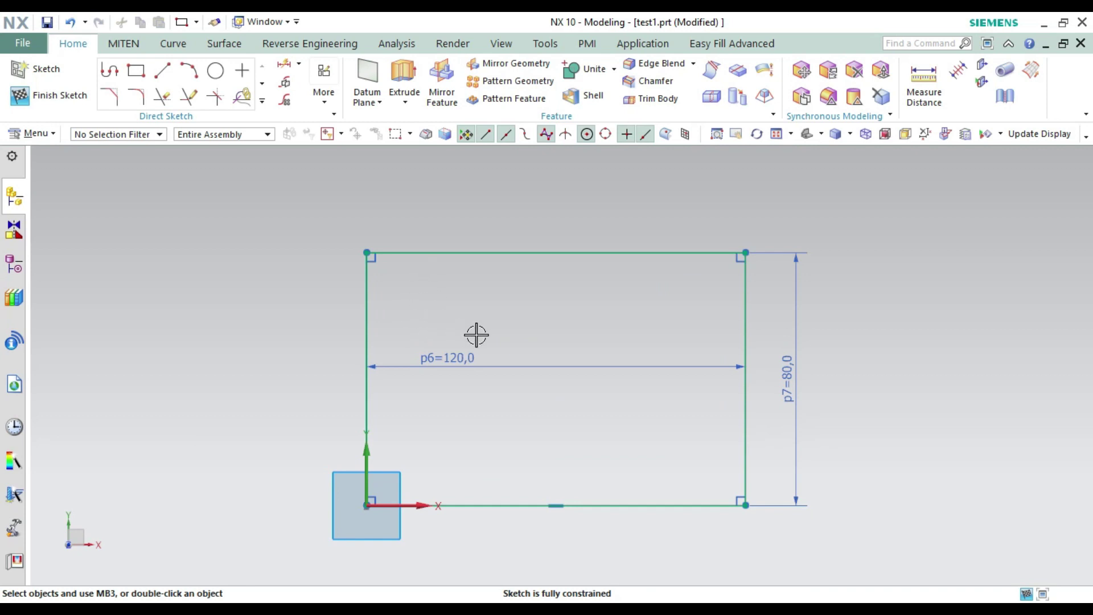
- Draw two vertical lines from the top edge and extend them to the bottom edge
key(z)
click(466, 252)
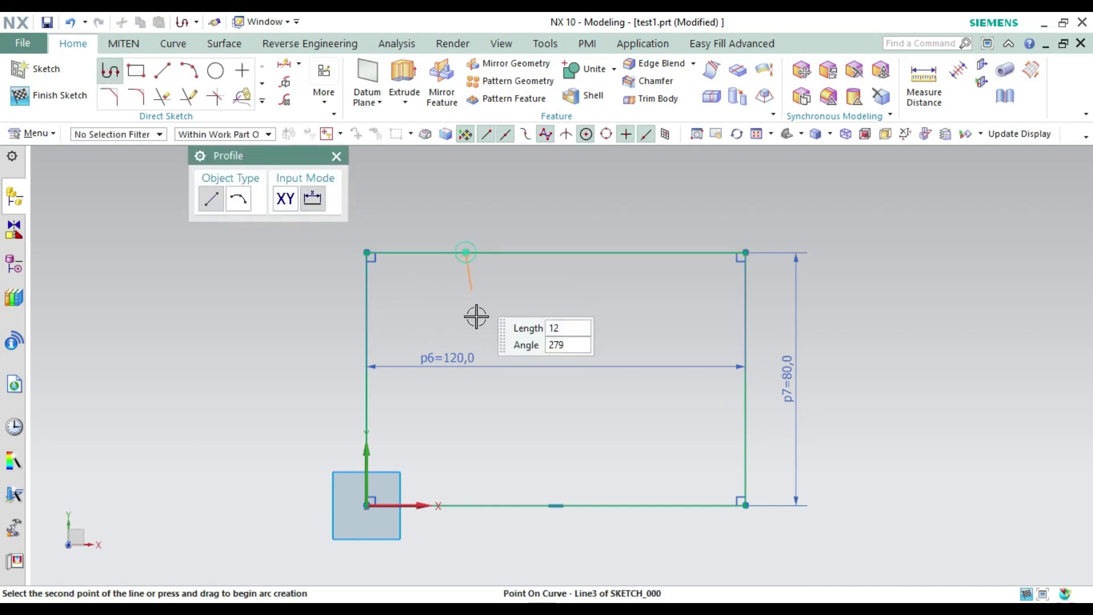
click(466, 439)
middle_click(649, 253)
click(654, 253)
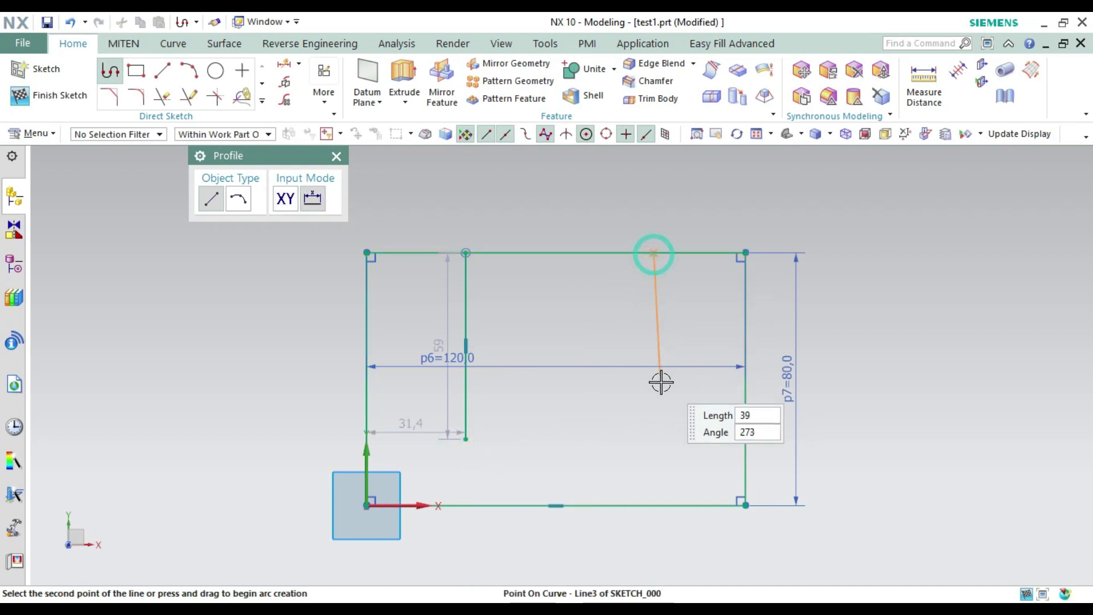
click(654, 425)
middle_click(647, 464)
key(e)
click(465, 432)
click(655, 419)
middle_click(641, 439)
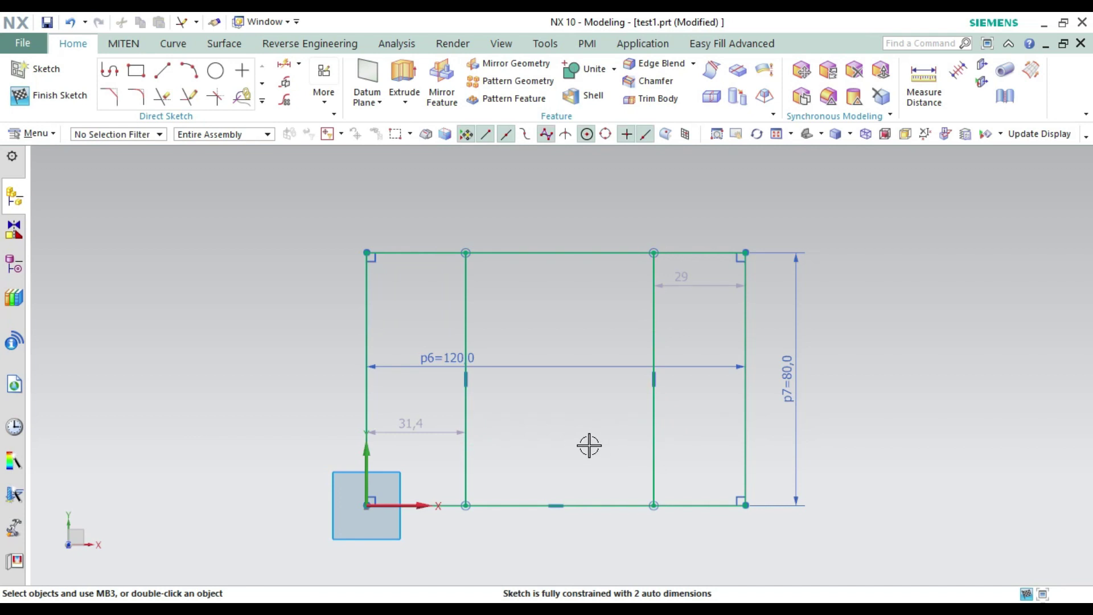
- Set the vertical lines' offsets to 32 from the left and 45 from the right
double_click(427, 432)
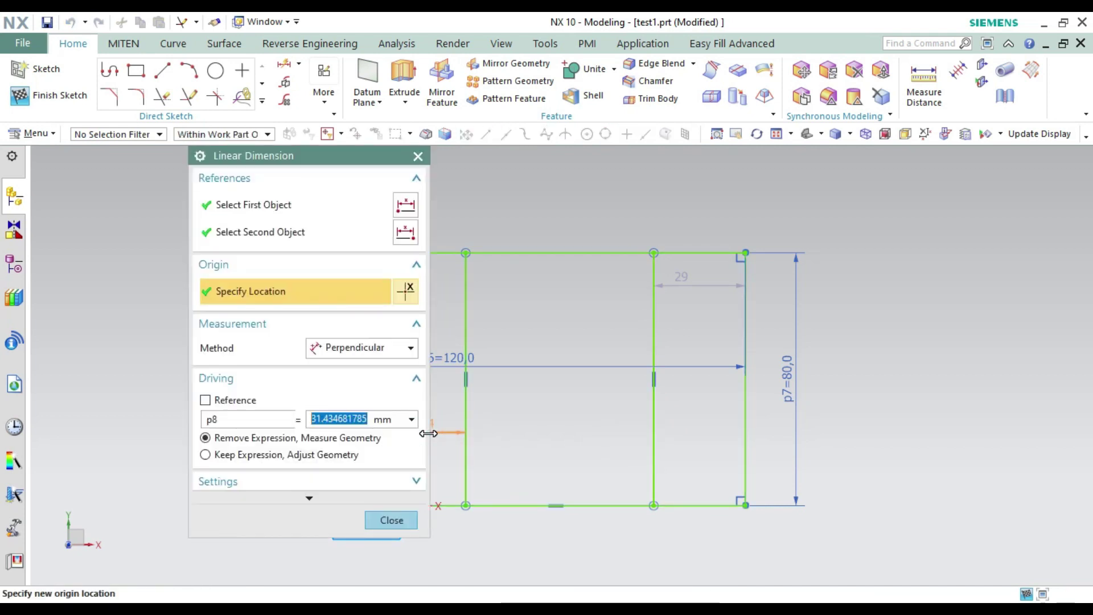
text(32)
click(205, 454)
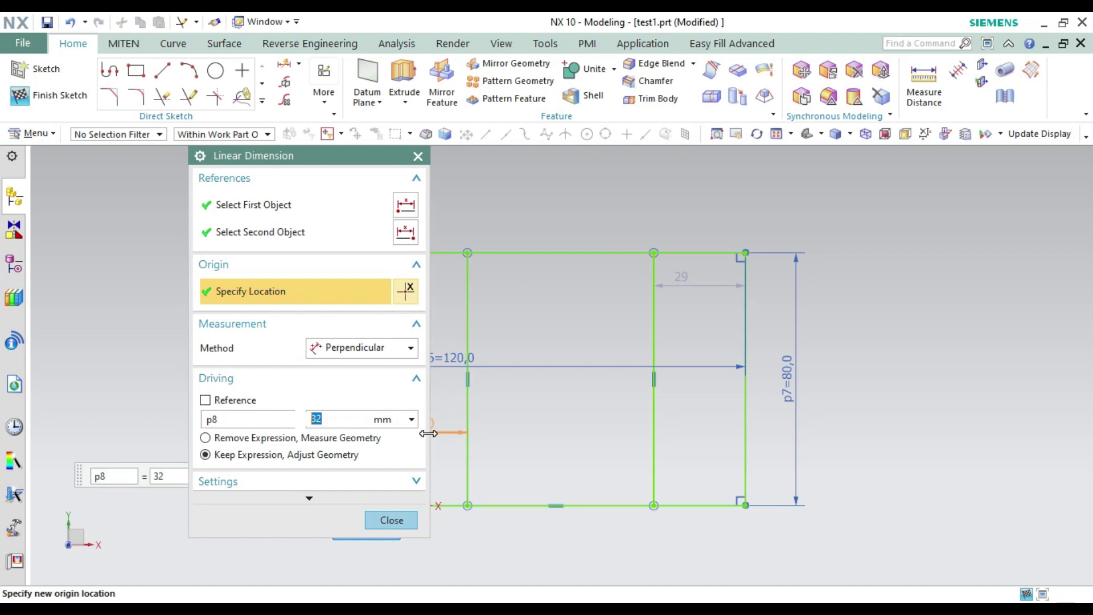
middle_click(579, 359)
double_click(729, 283)
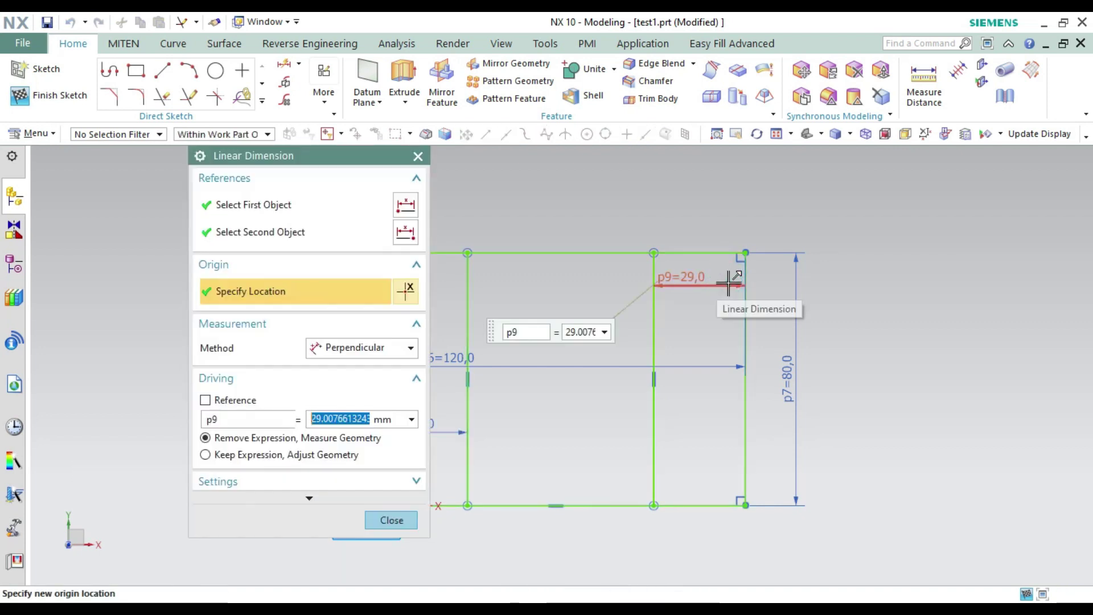
text(45)
click(205, 454)
middle_click(727, 281)
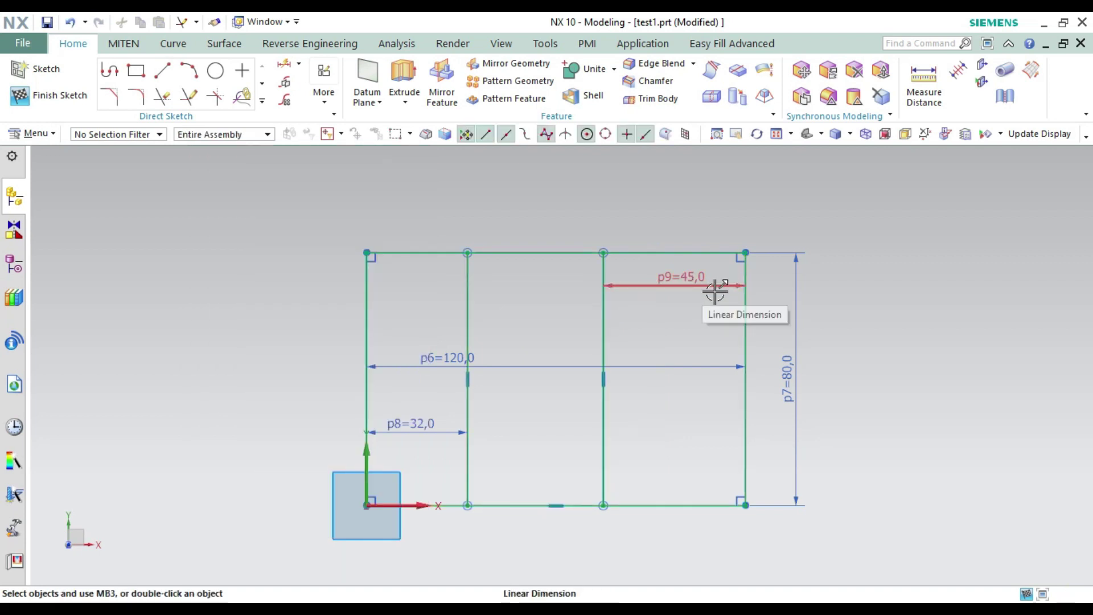
- Draw a horizontal line from the left edge's midpoint, extended to the right edge
key(z)
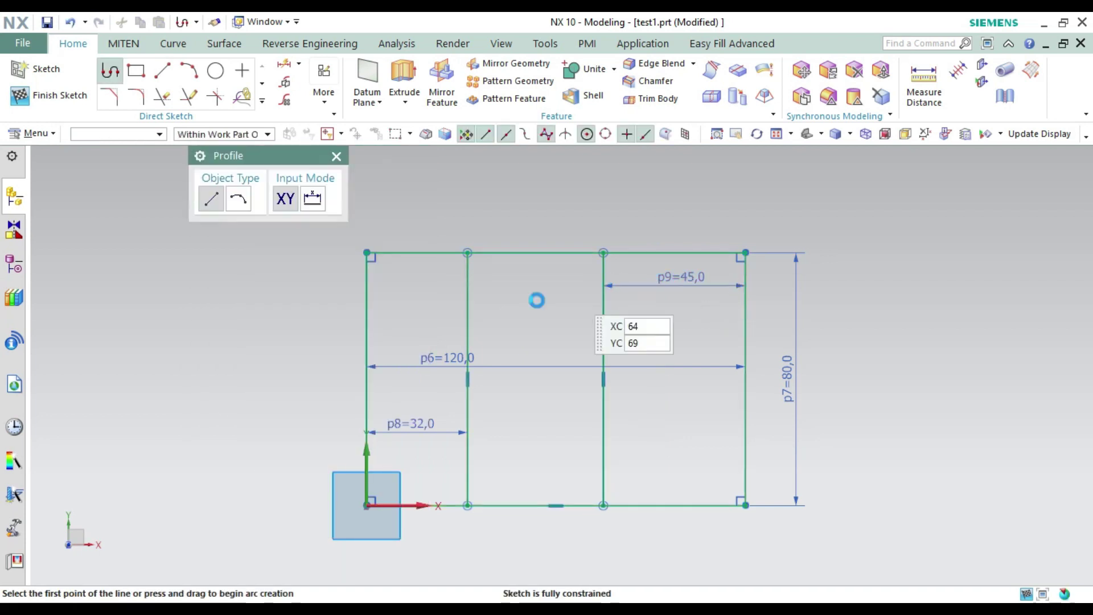
click(368, 380)
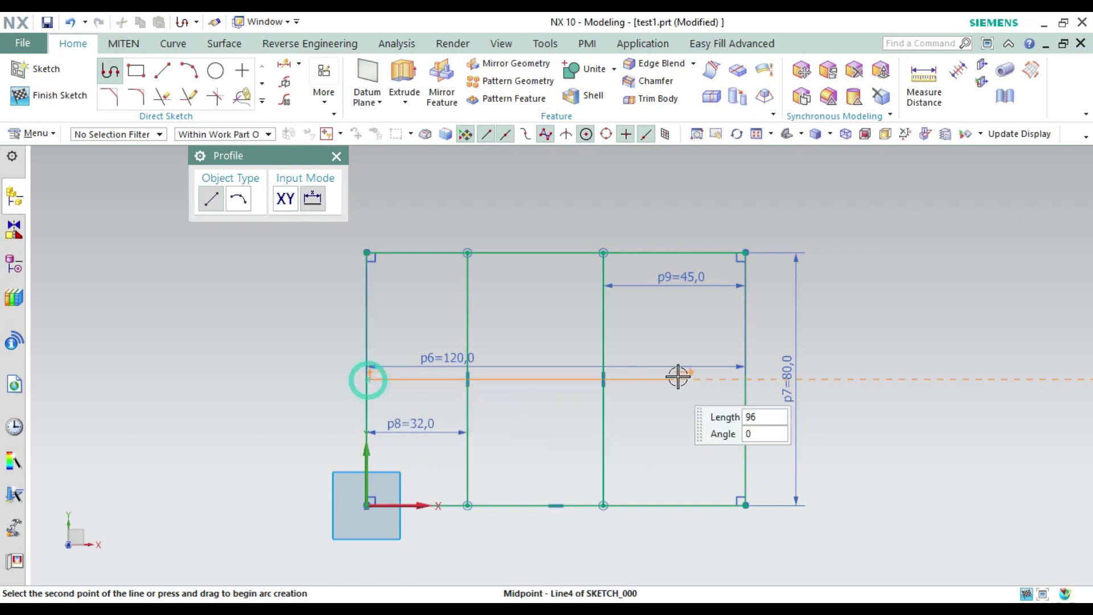
click(701, 379)
middle_click(705, 408)
key(e)
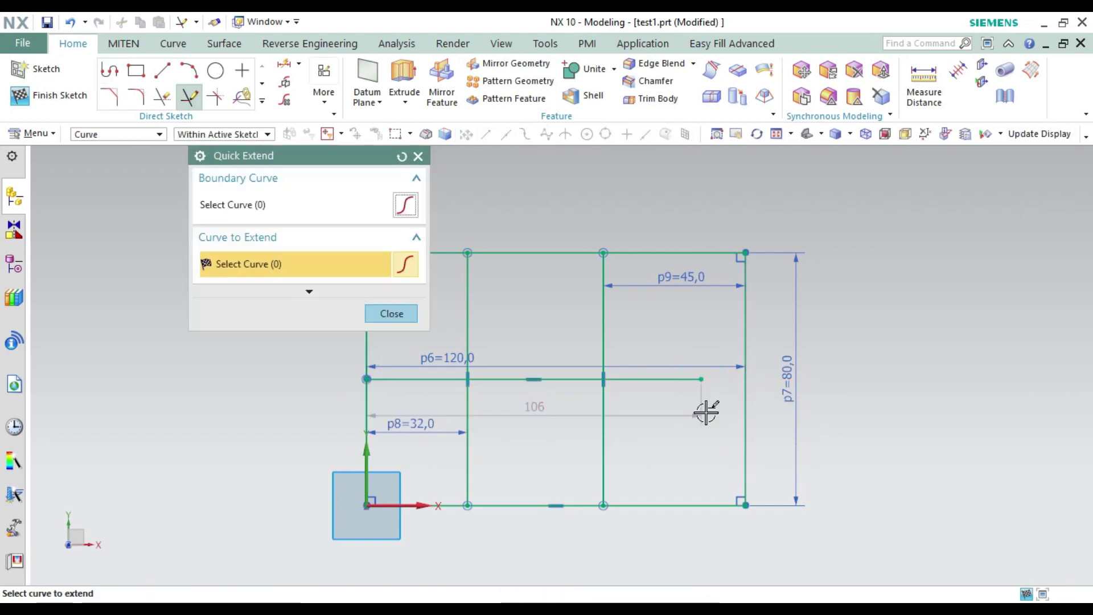
click(679, 376)
middle_click(696, 411)
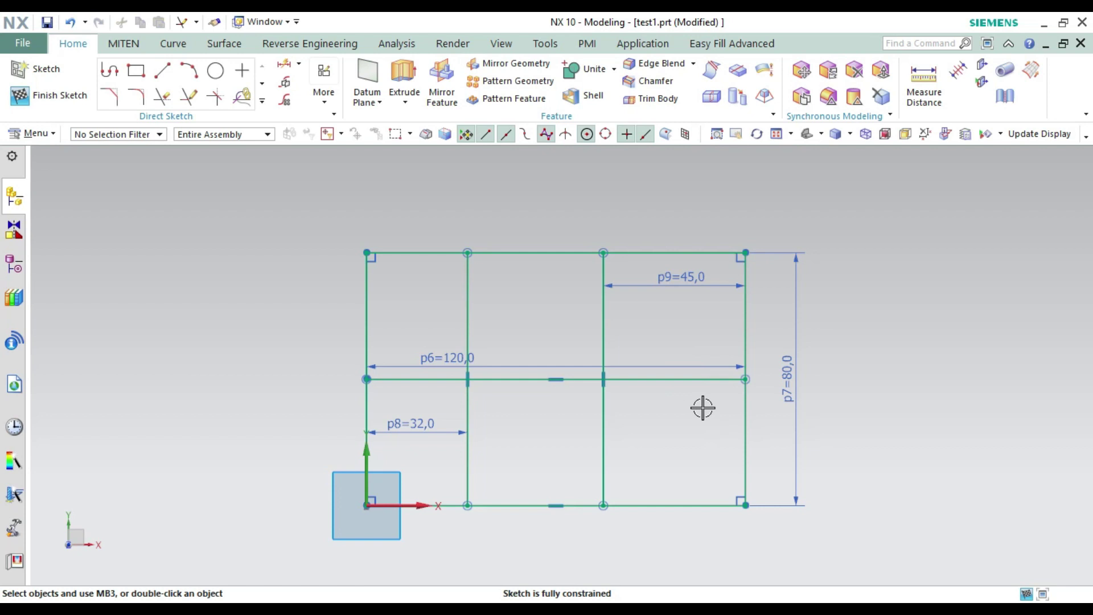
- Draw an inner rectangle inside the outer rectangle
key(r)
click(406, 299)
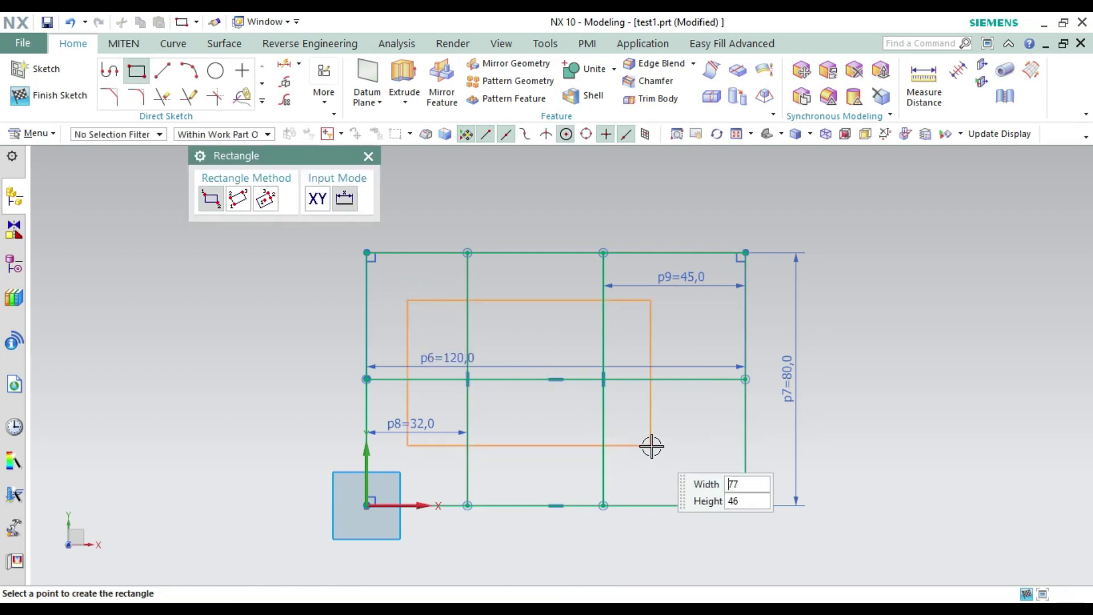
click(682, 449)
middle_click(684, 449)
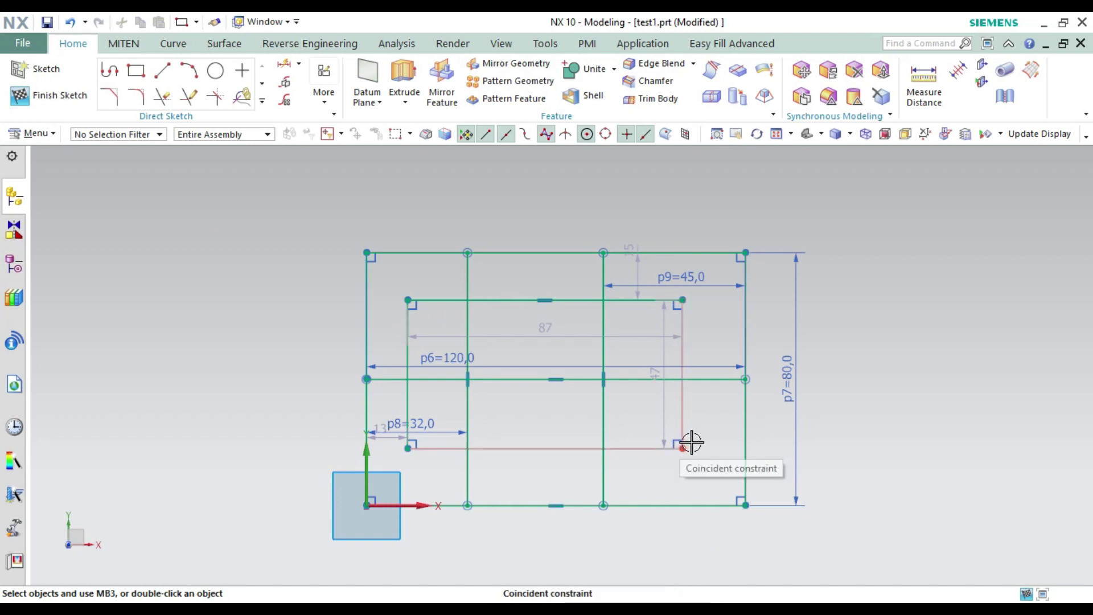
- Add a 30 distance dimension from the inner rectangle's top edge
key(d)
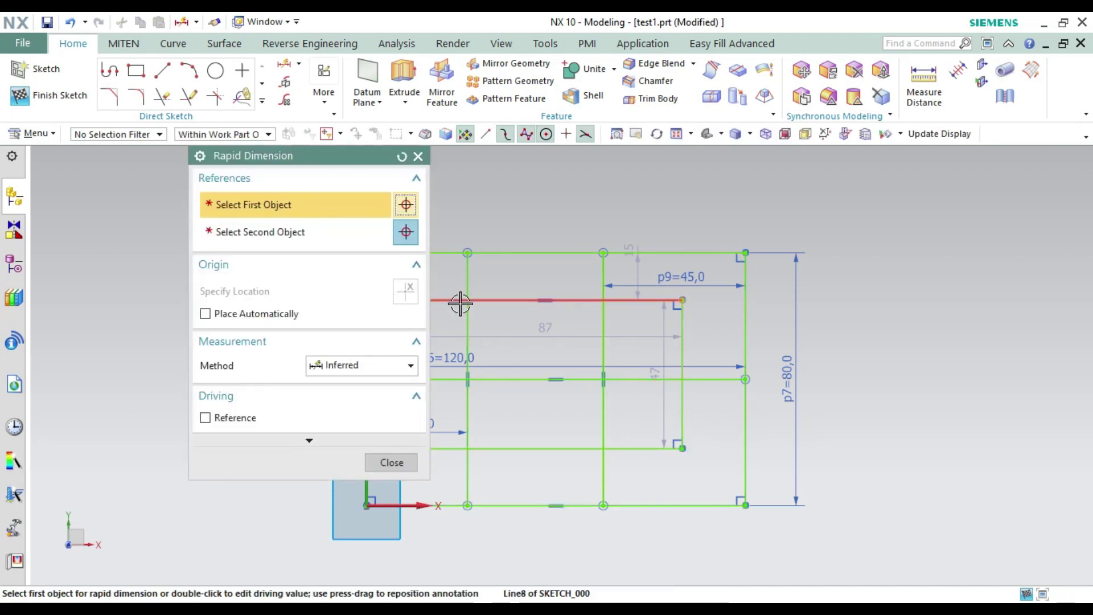
click(454, 300)
scroll(880, 369, down, 2)
scroll(593, 358, up, 2)
scroll(647, 391, up, 1)
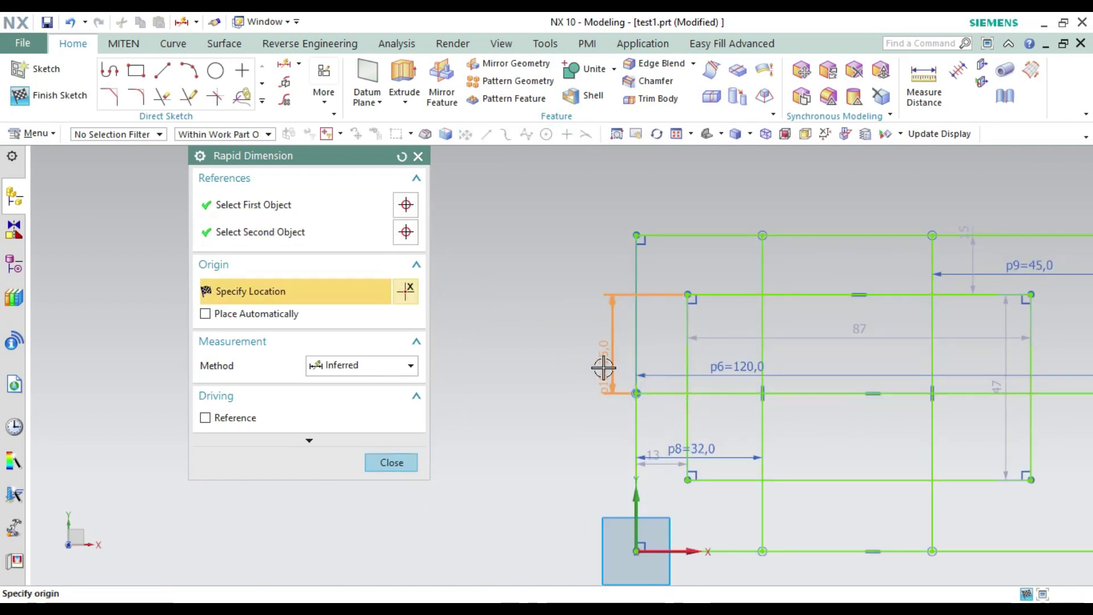
click(603, 367)
text(30)
key(Return)
key(Escape)
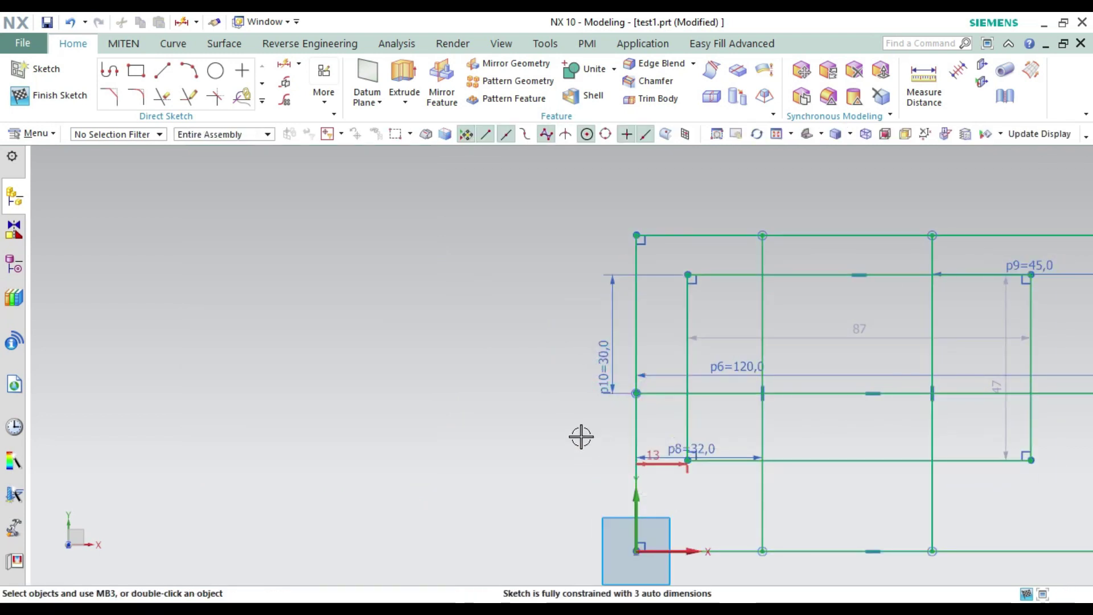
scroll(882, 417, down, 1)
scroll(940, 420, up, 1)
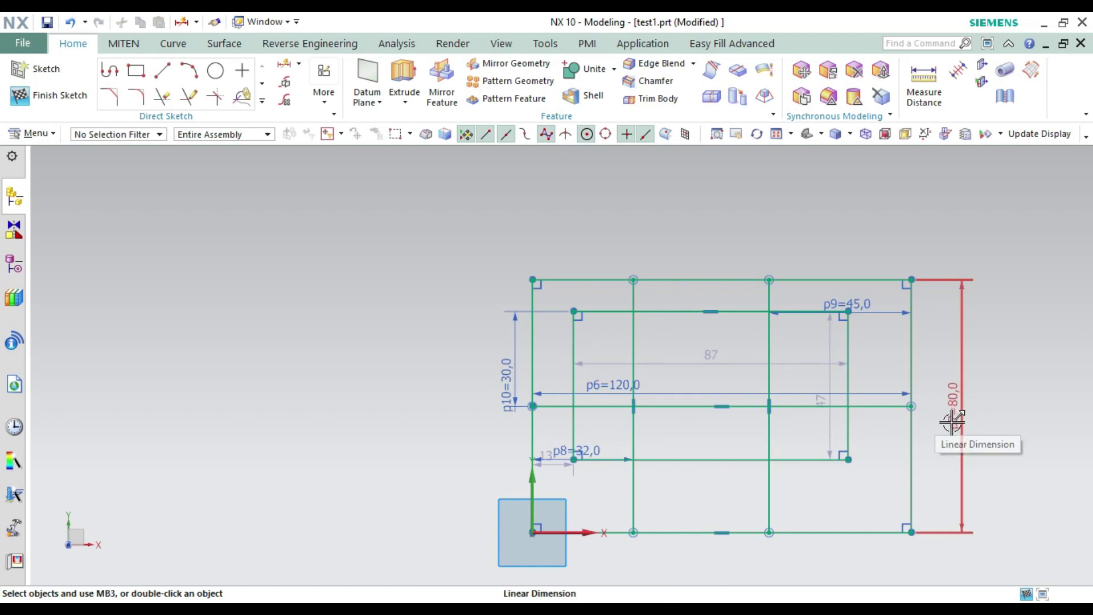
- Set the inner rectangle to 100 wide by 60 tall
drag(738, 369, 703, 231)
double_click(704, 231)
text(100)
key(Return)
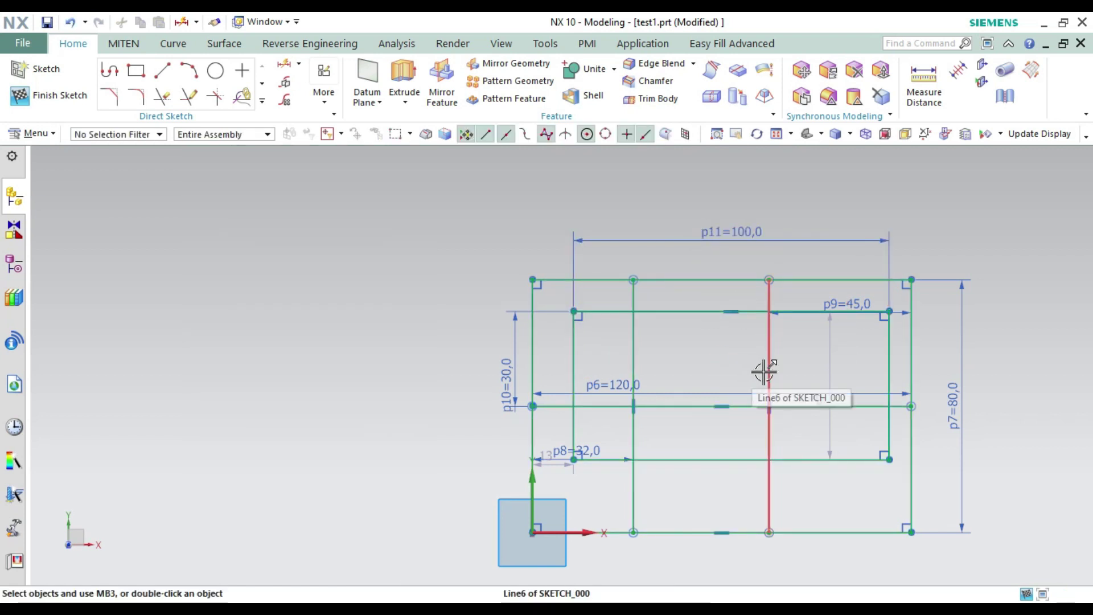
double_click(835, 364)
text(60)
key(Return)
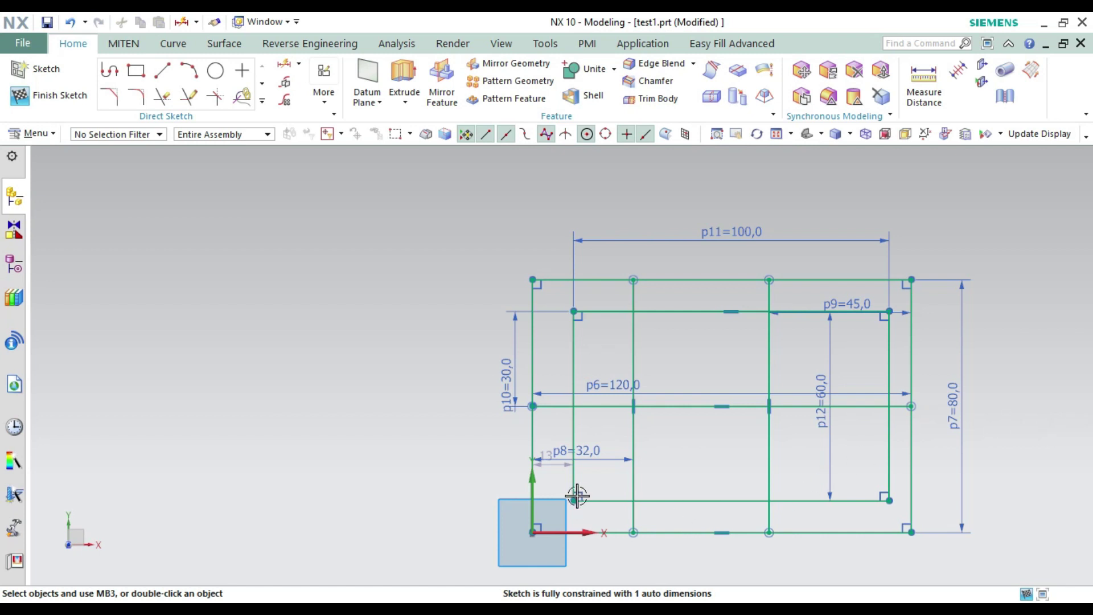
- Set the inner rectangle's p13 left offset to 10, fully constraining the sketch
drag(561, 472, 439, 466)
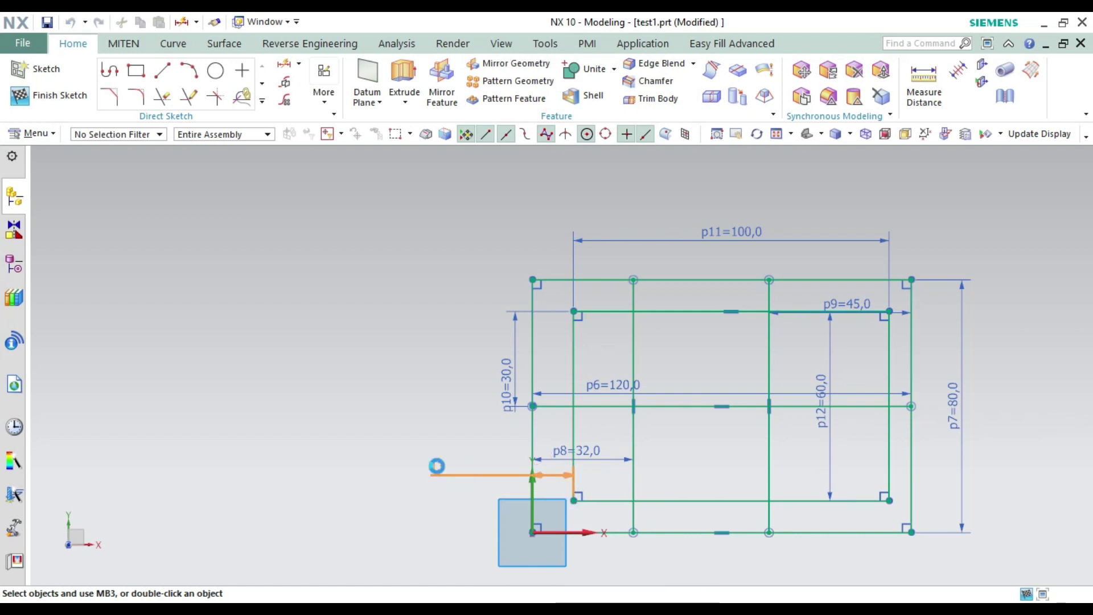
double_click(439, 467)
text(10)
key(Return)
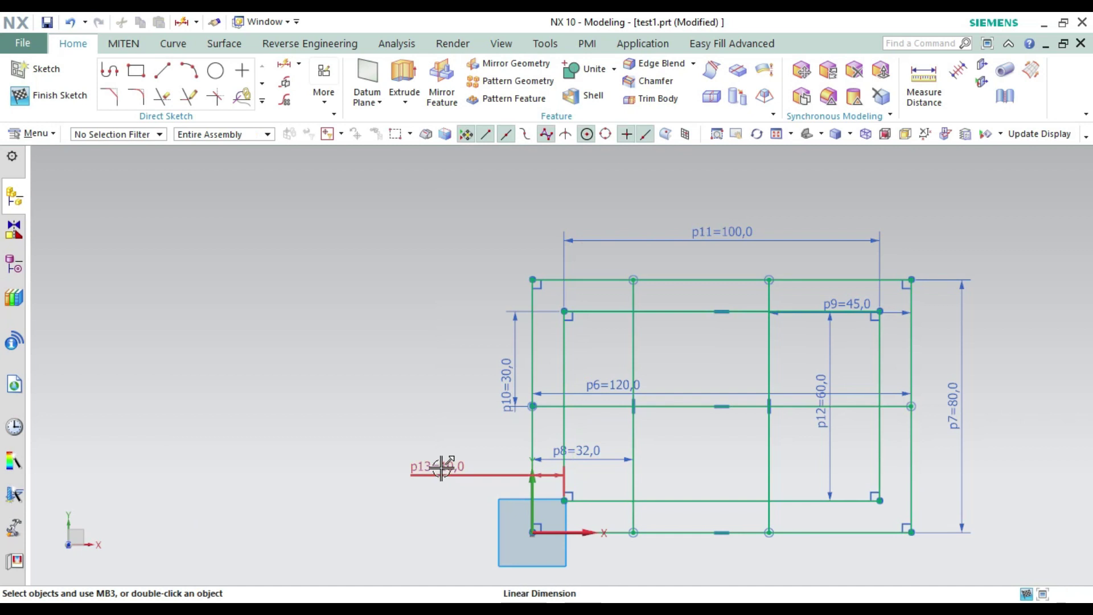
scroll(325, 389, up, 2)
scroll(329, 407, up, 2)
key(ctrl+f)
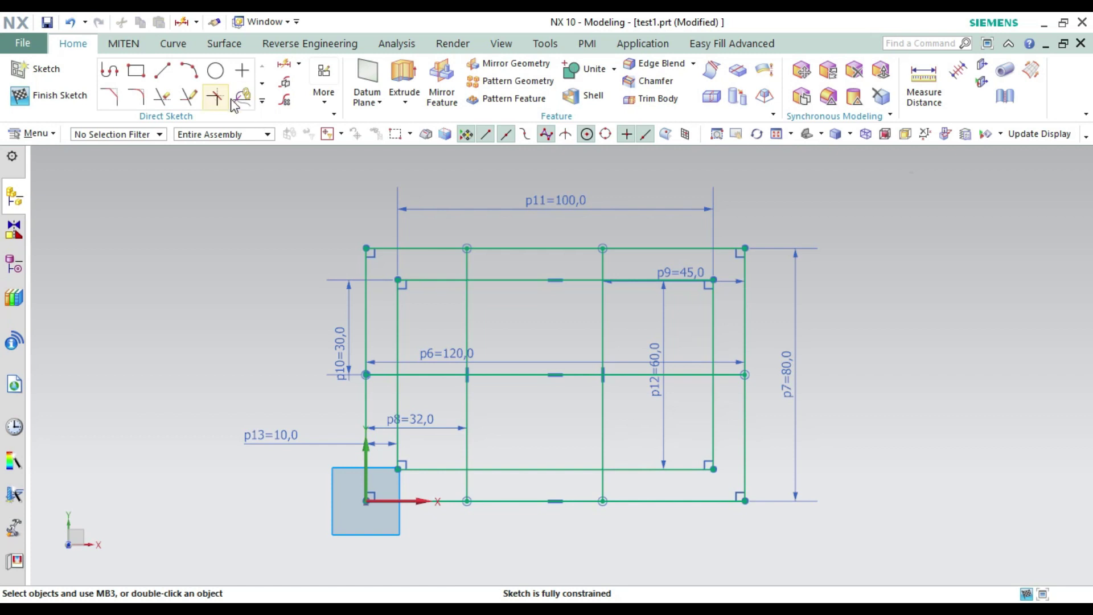
- Choose Ellipse from the sketch curve gallery so it awaits a centre point
click(262, 101)
click(163, 200)
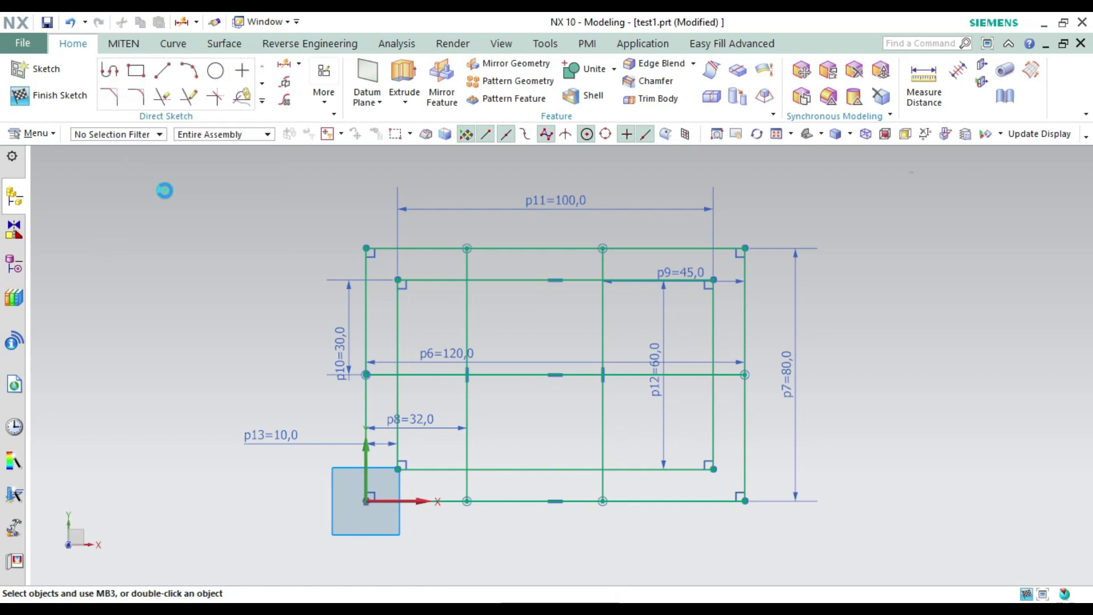
scroll(705, 393, down, 2)
scroll(574, 379, up, 6)
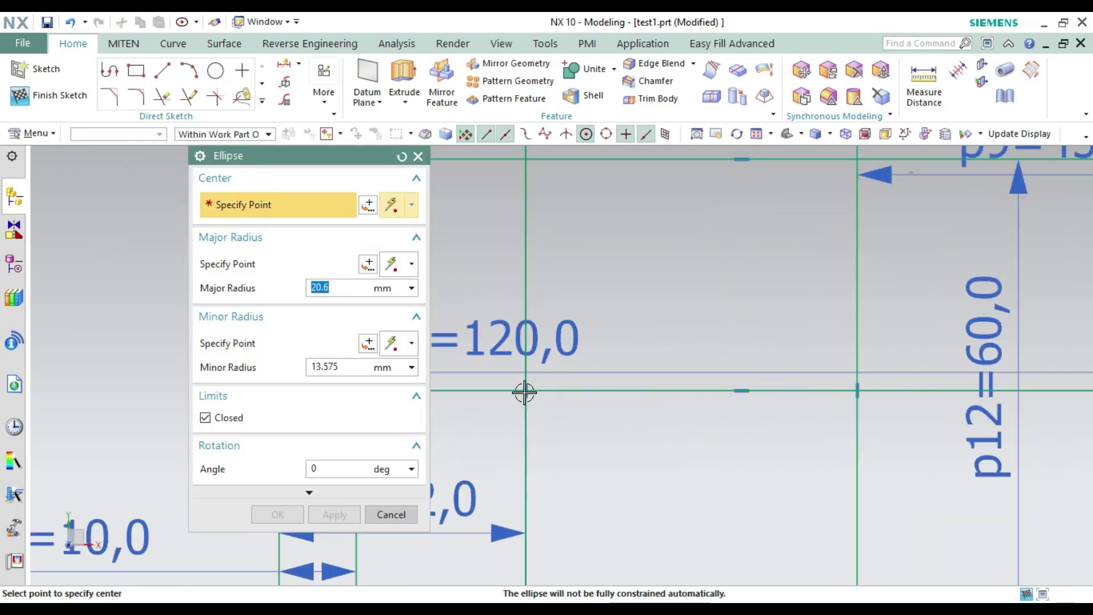
scroll(820, 333, down, 3)
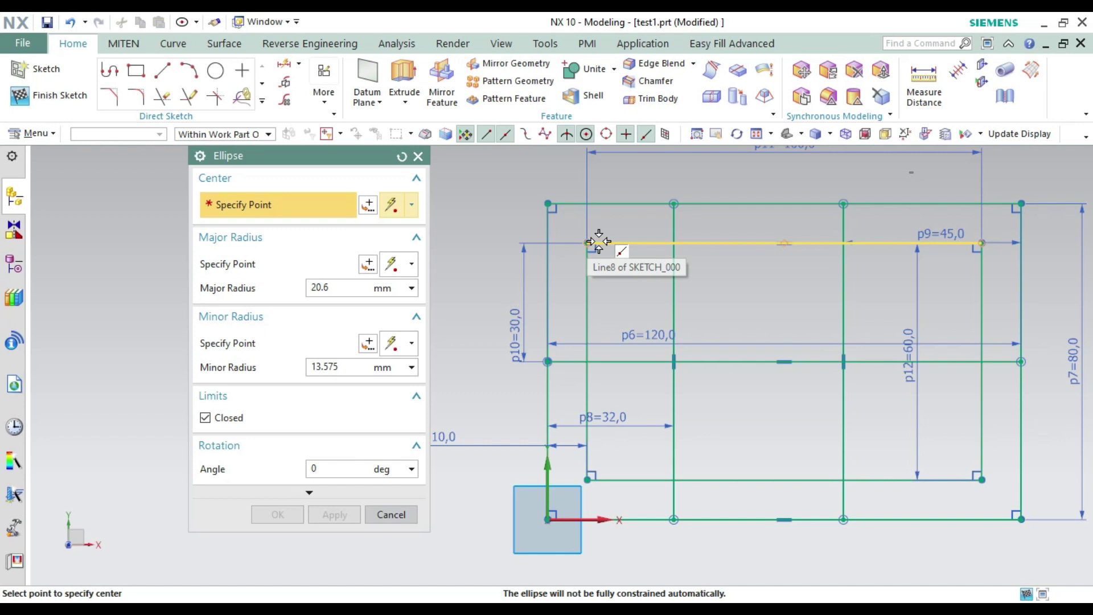
- Convert the right inner vertical line to a reference line
key(Escape)
click(674, 277)
click(641, 362)
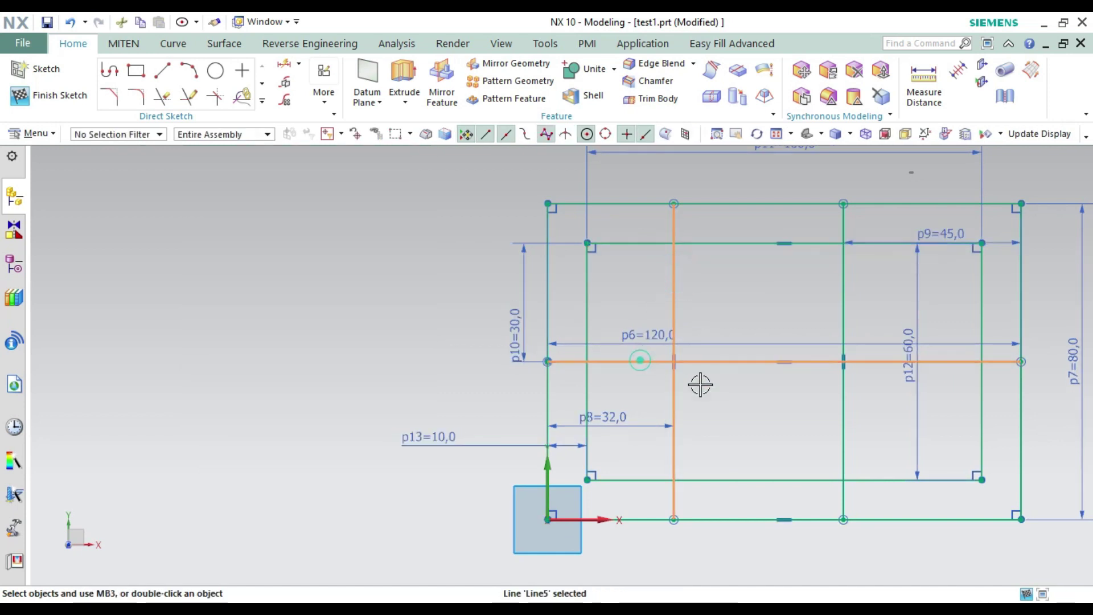
click(850, 271)
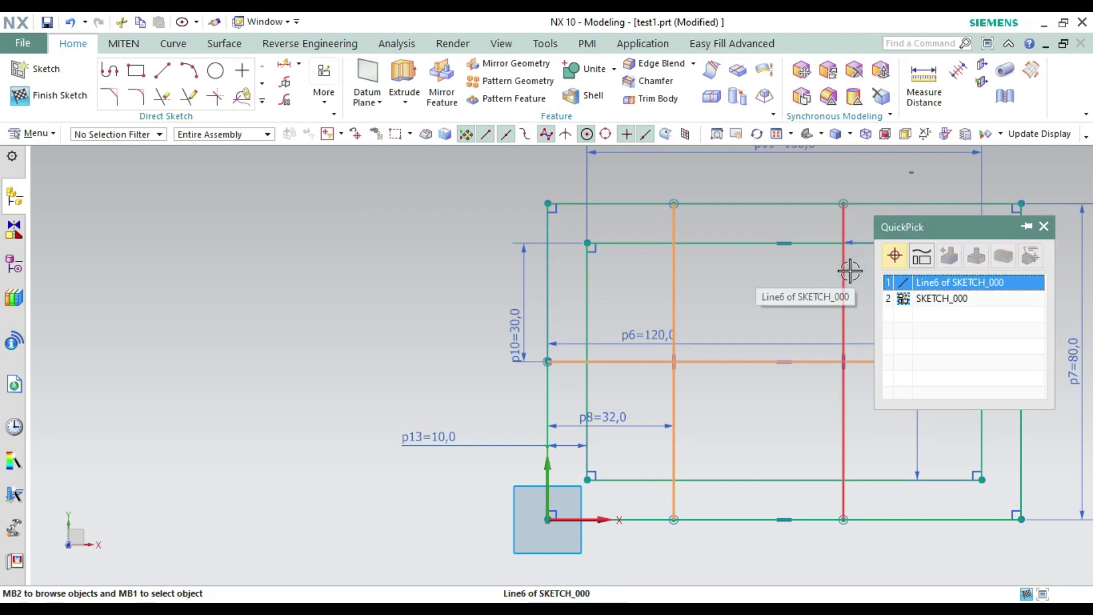
right_click(846, 270)
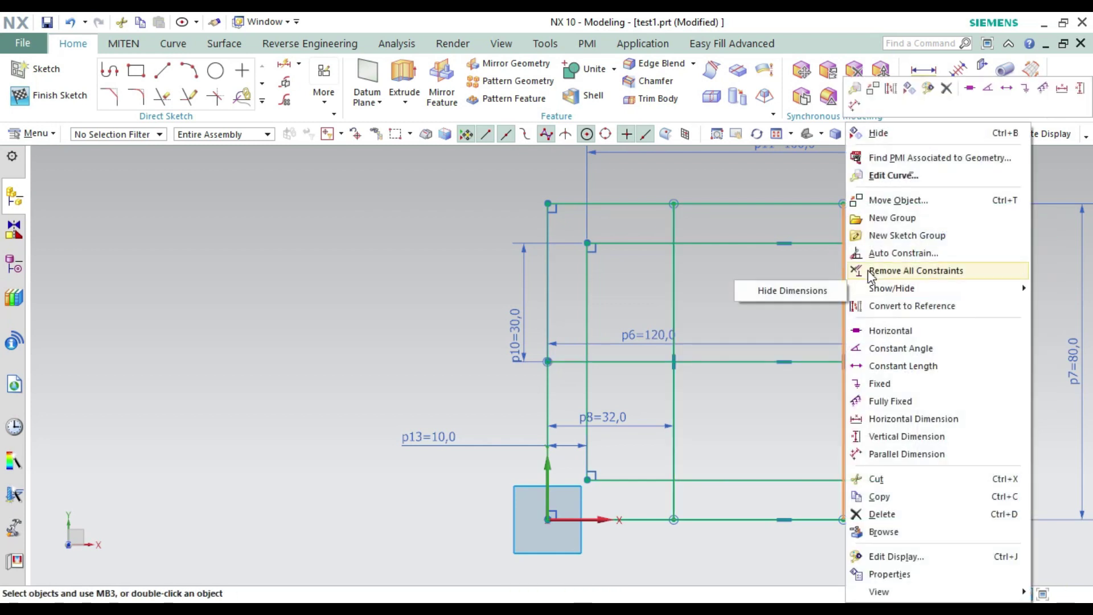
click(876, 312)
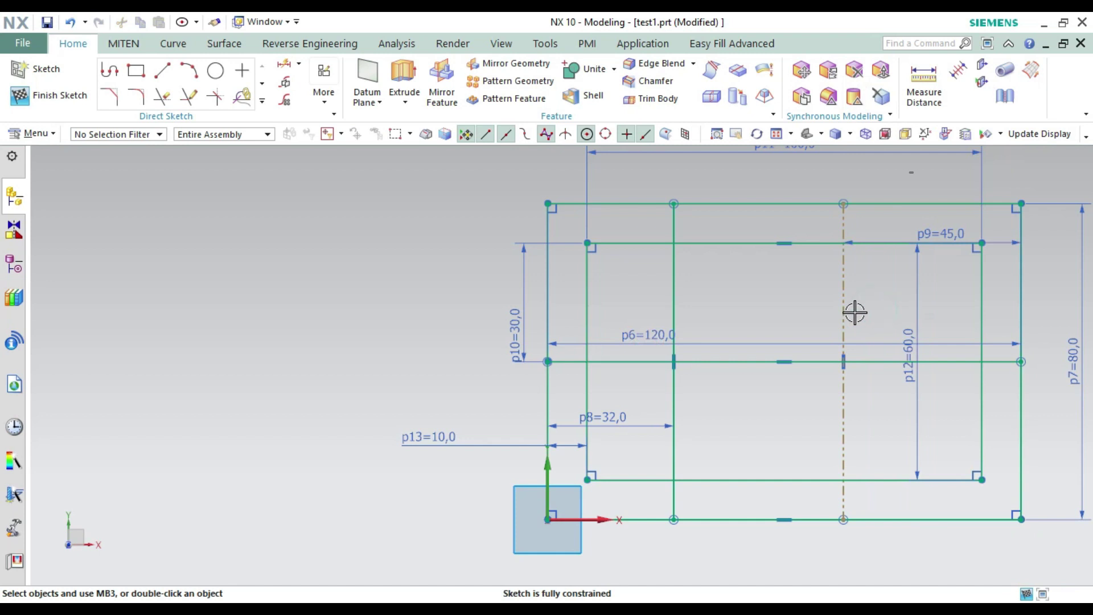
- Convert the left inner vertical line and the middle horizontal line to reference lines
click(735, 362)
click(674, 299)
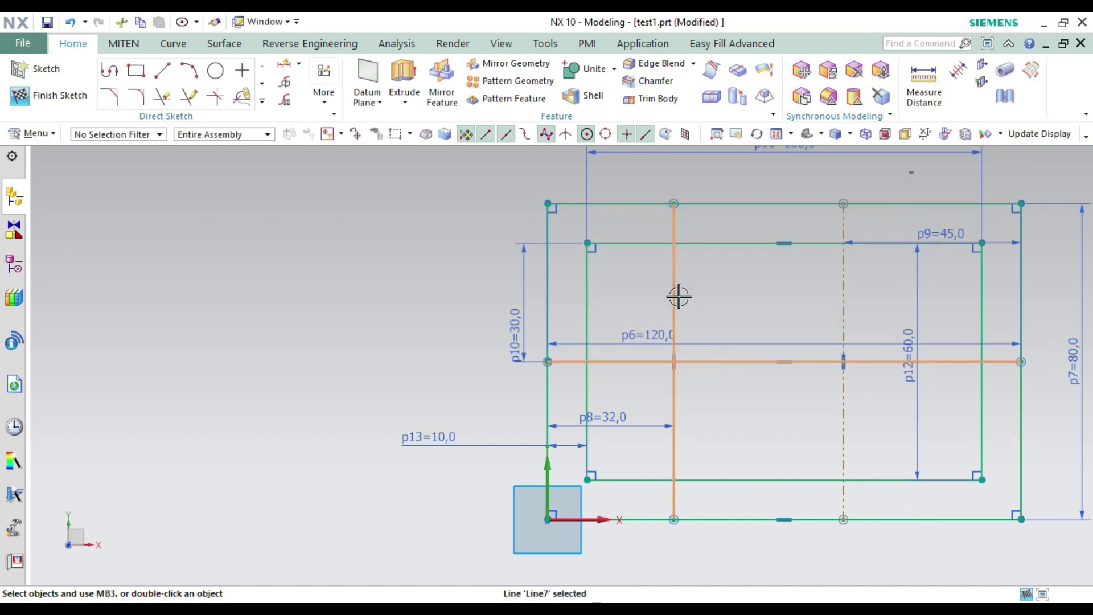
right_click(677, 293)
click(712, 235)
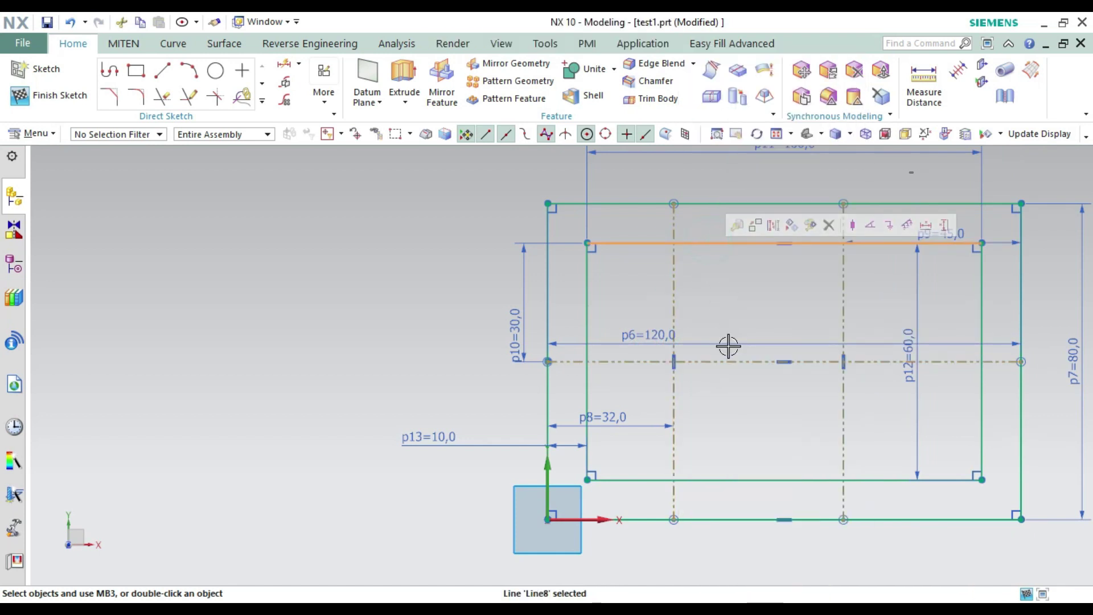
scroll(835, 363, up, 2)
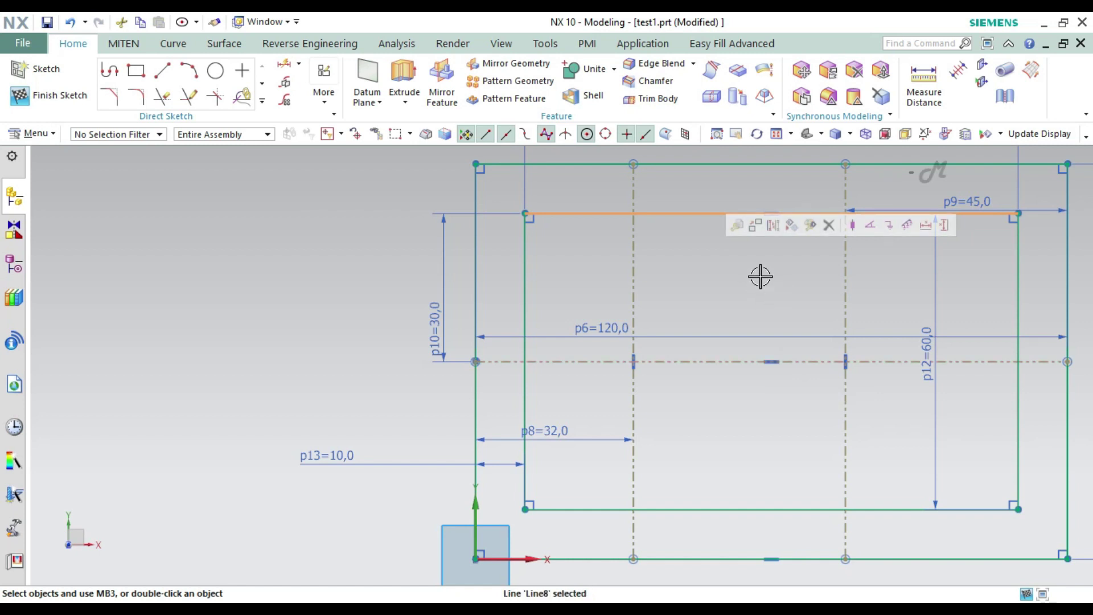
click(261, 102)
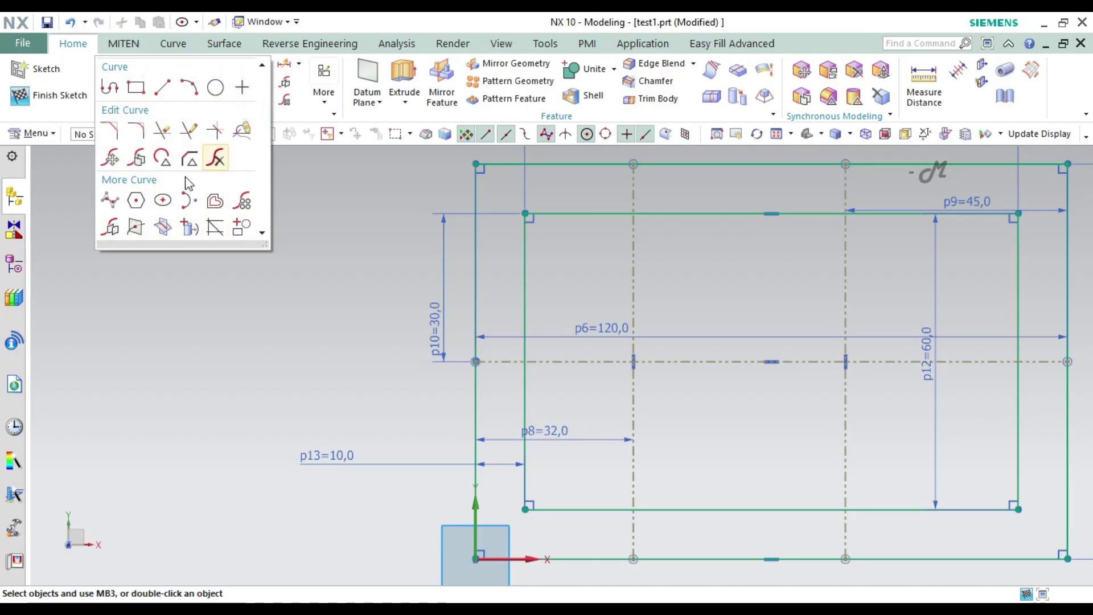
- Create an ellipse with radii 25/2 and 35/2 at the left reference line–midline intersection
click(162, 200)
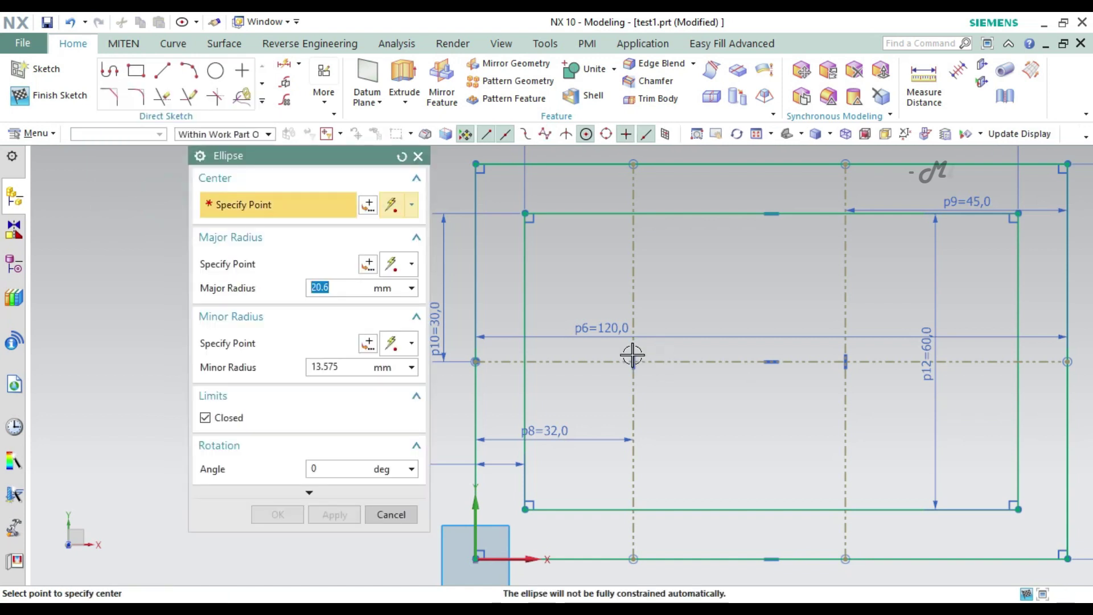
click(566, 133)
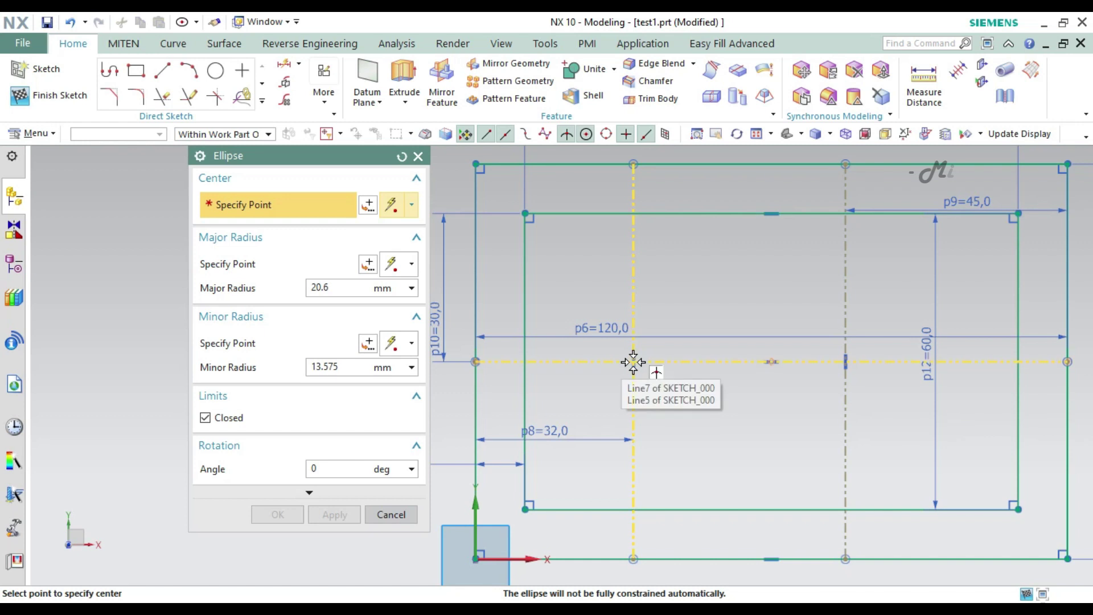
click(633, 362)
click(681, 371)
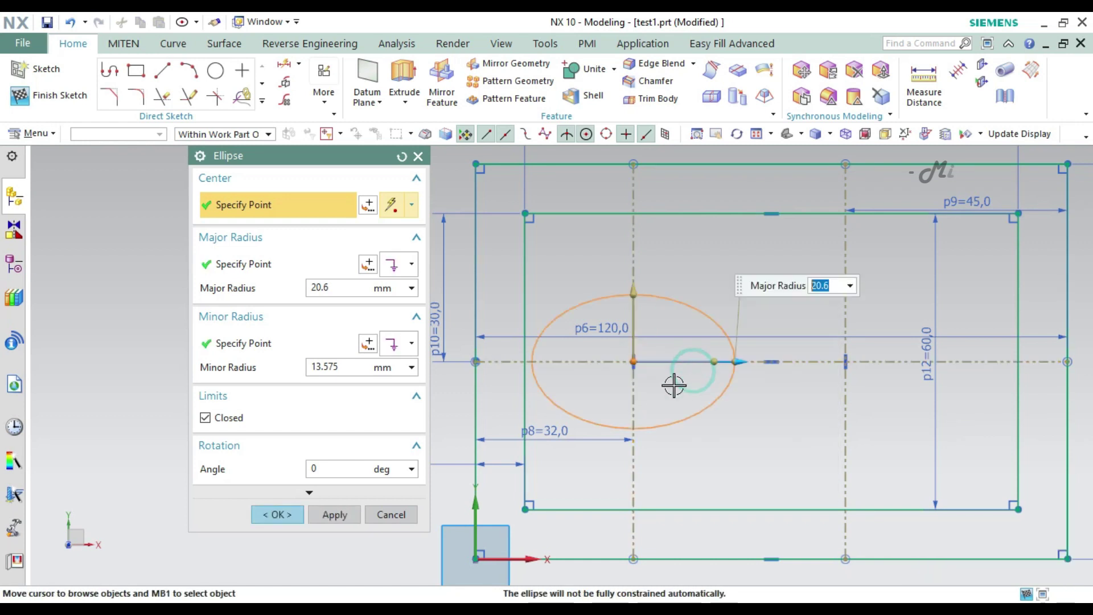
click(340, 289)
text(25/2)
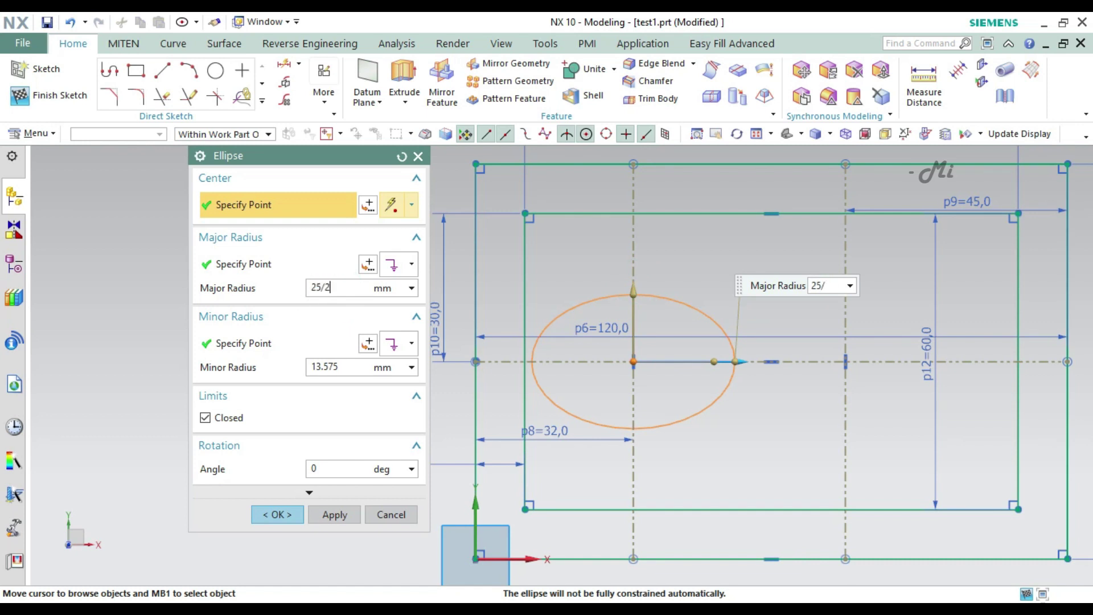
click(342, 366)
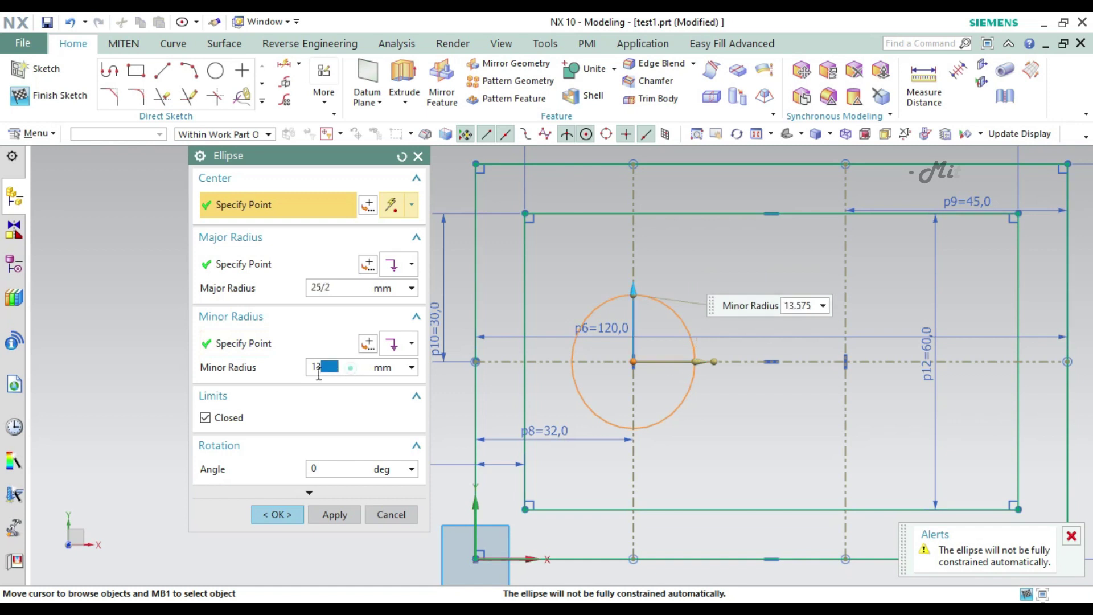
text(3)
key(Return)
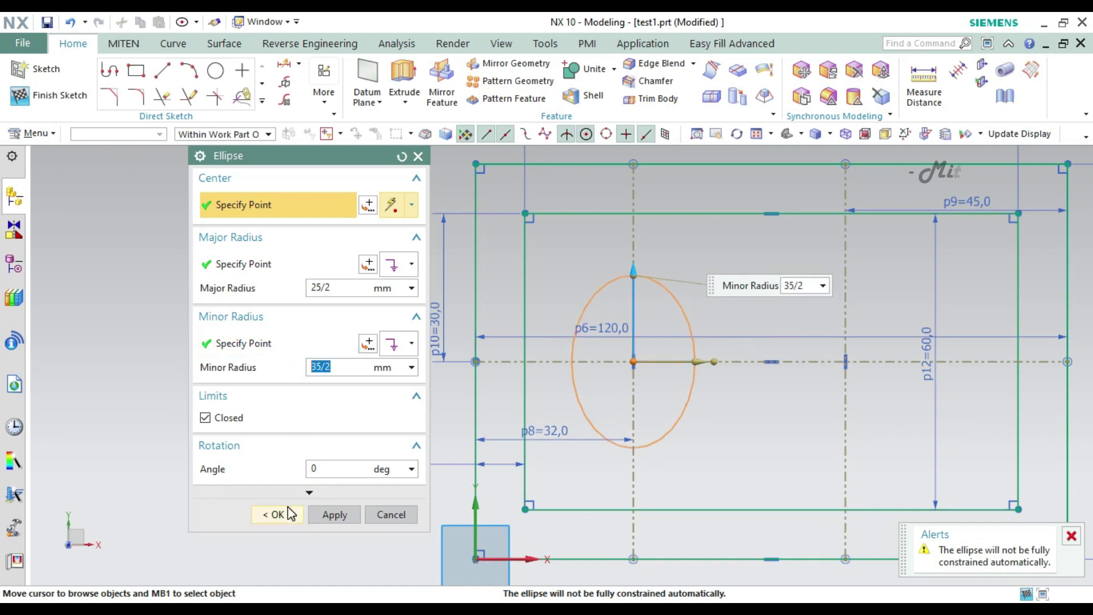
click(275, 514)
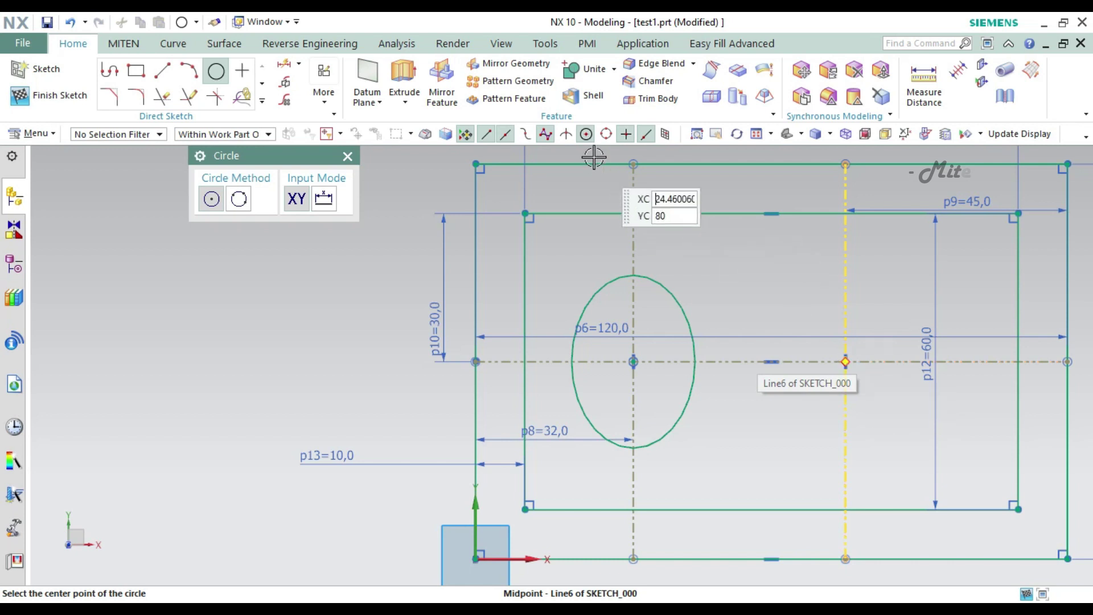
- Draw a 25-diameter circle centred at the right reference line–midline intersection
click(566, 134)
click(847, 362)
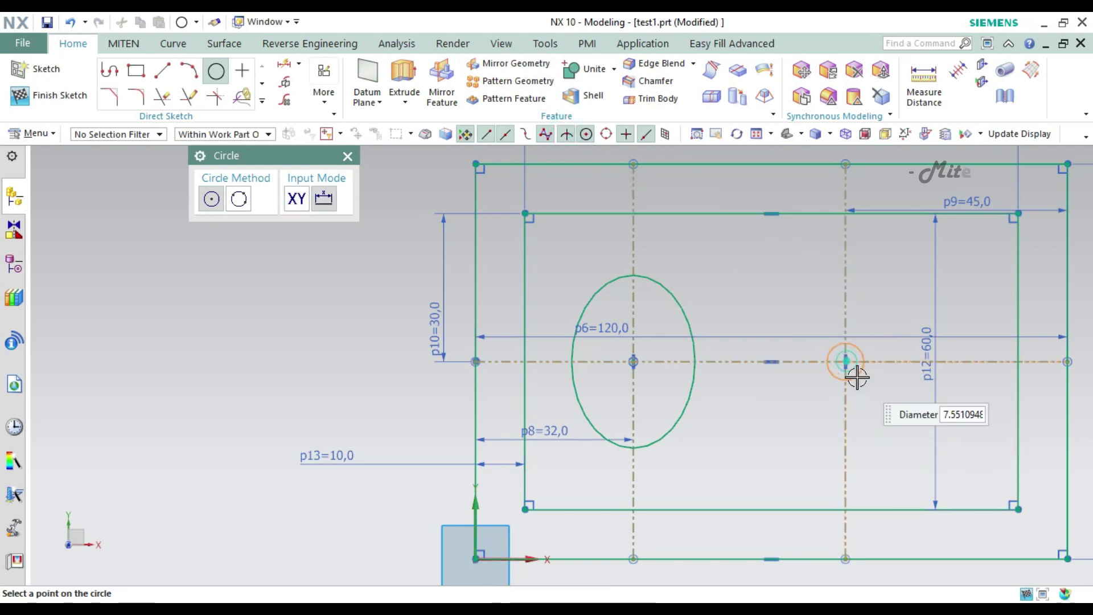
text(25)
key(Return)
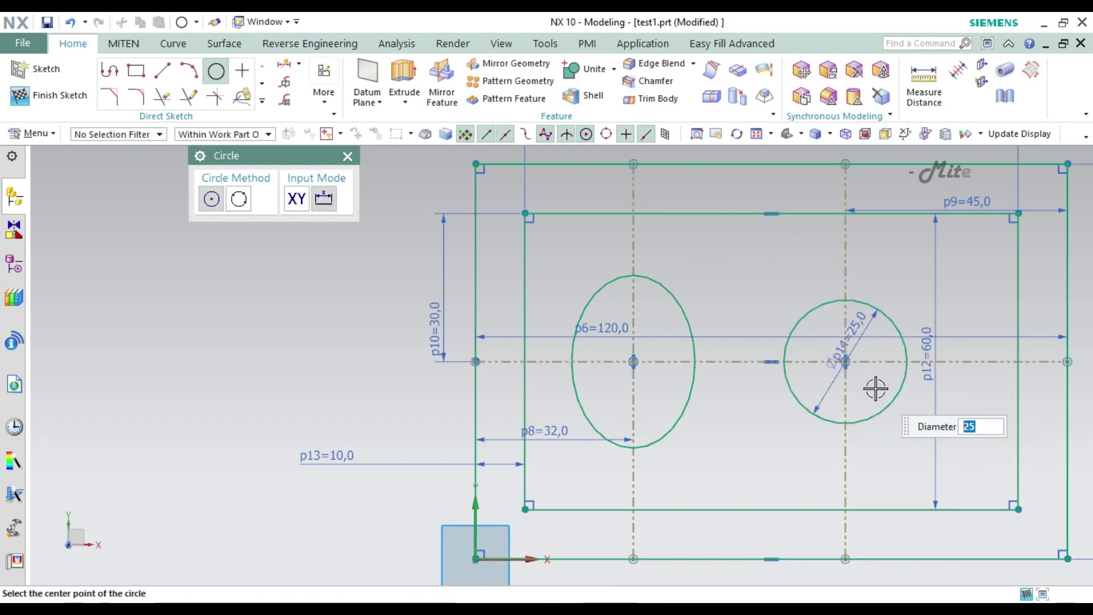
key(Escape)
- Convert the 25 mm circle to reference geometry
click(908, 293)
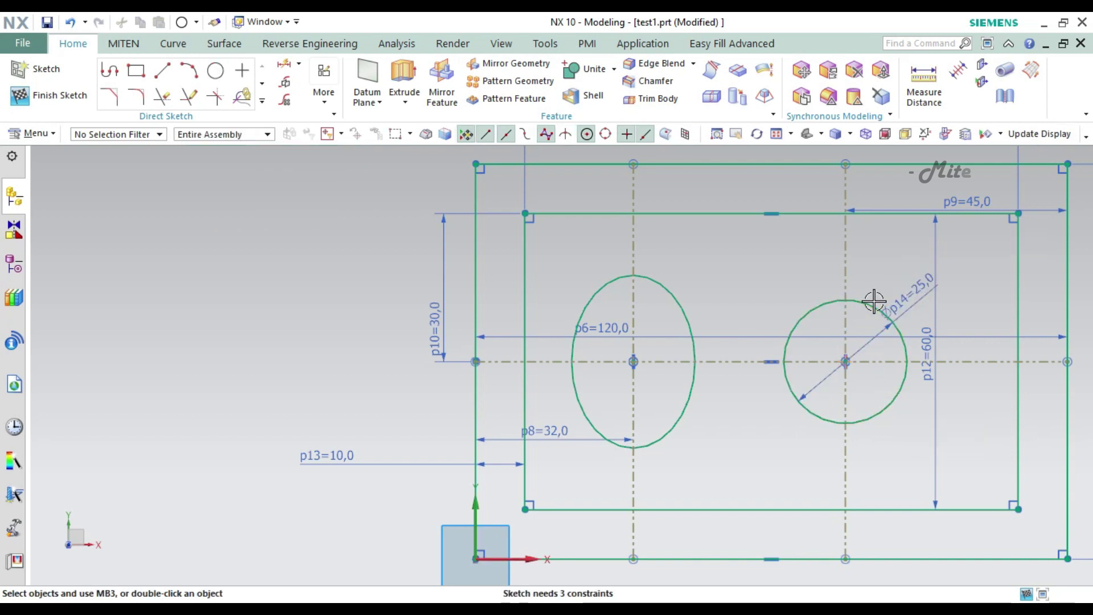
right_click(873, 305)
click(919, 186)
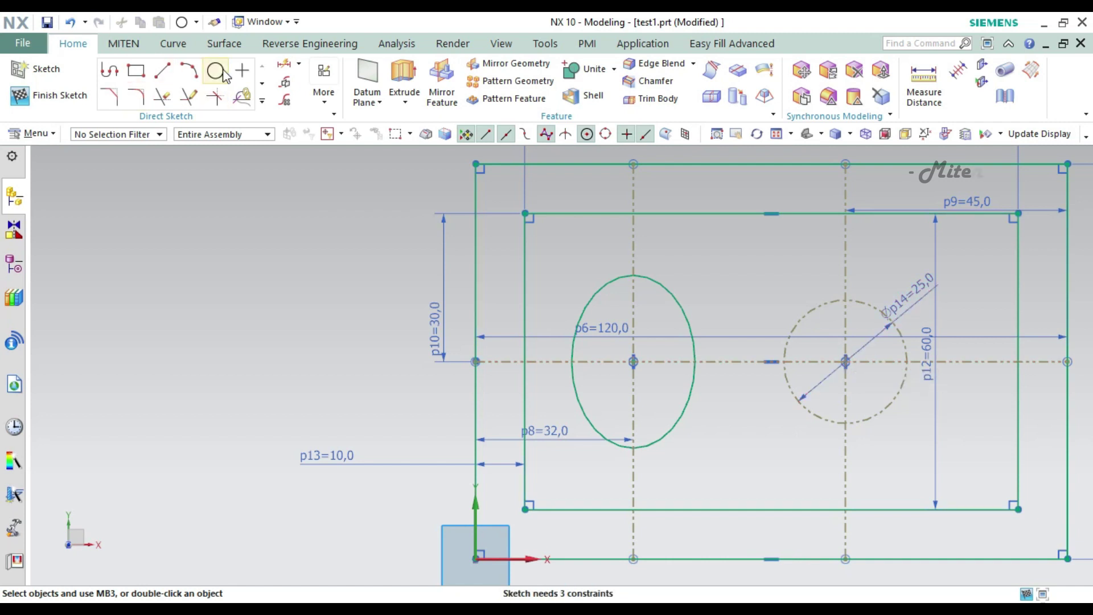
click(262, 104)
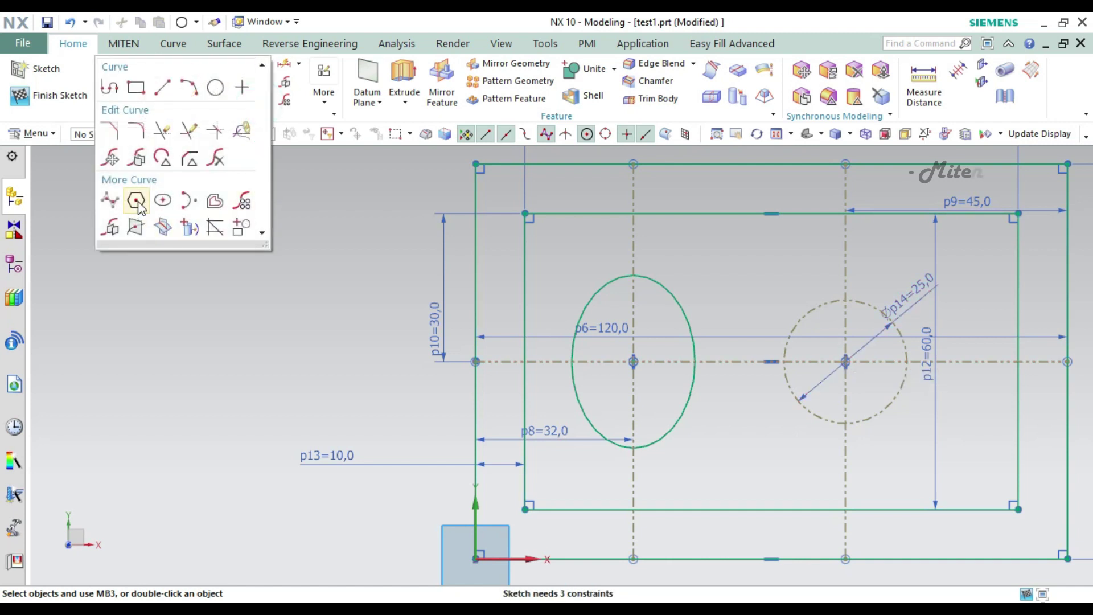
- Create an ellipse with radii 4 and 7.5 centred at the 25 mm circle's top point
click(137, 201)
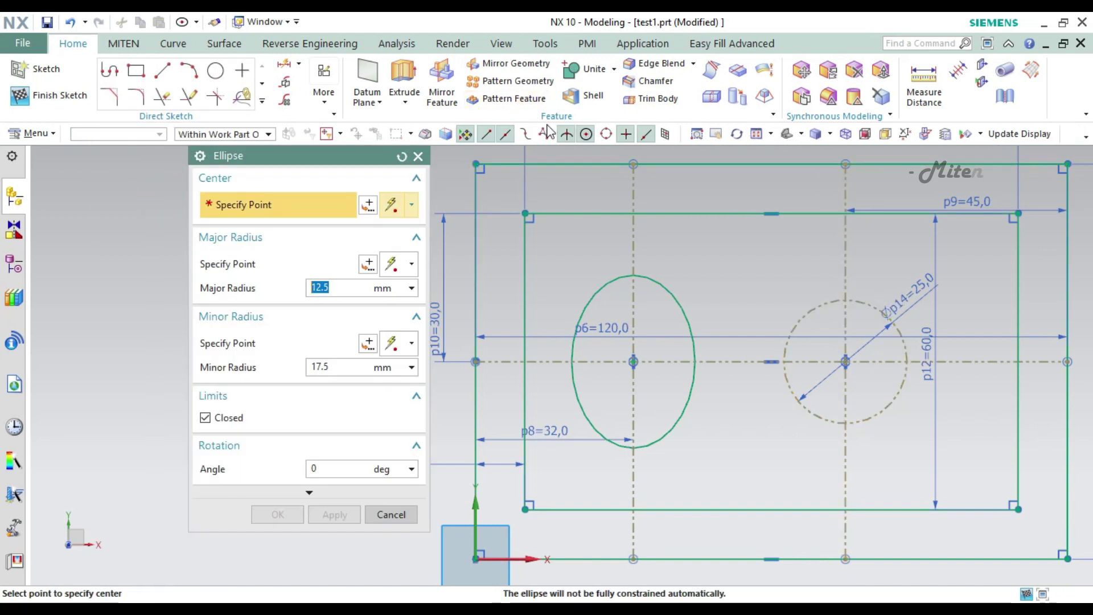
click(847, 303)
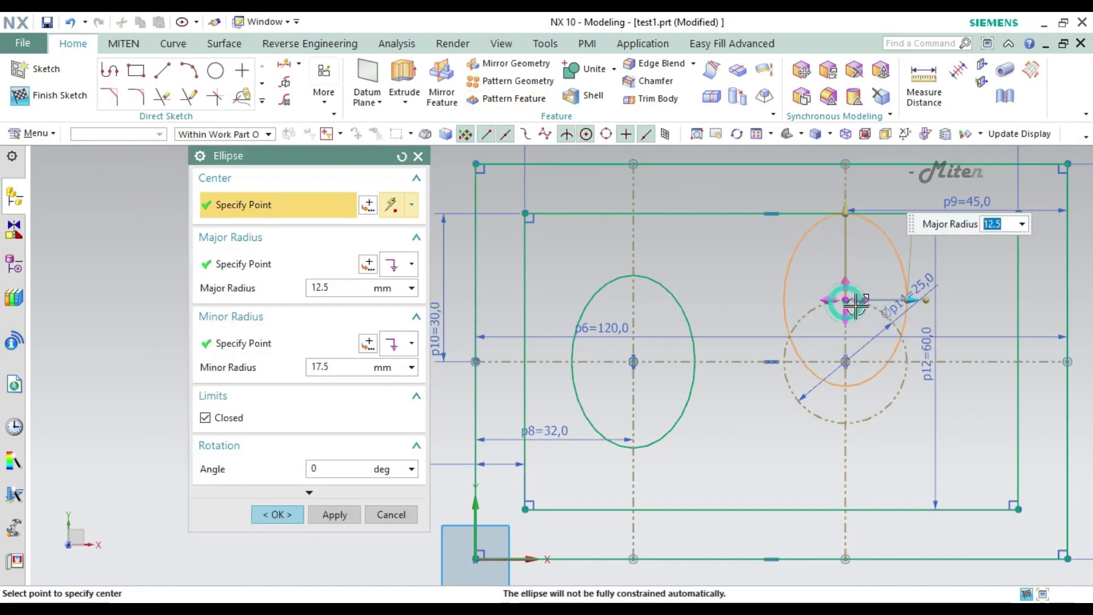
double_click(348, 287)
text(4)
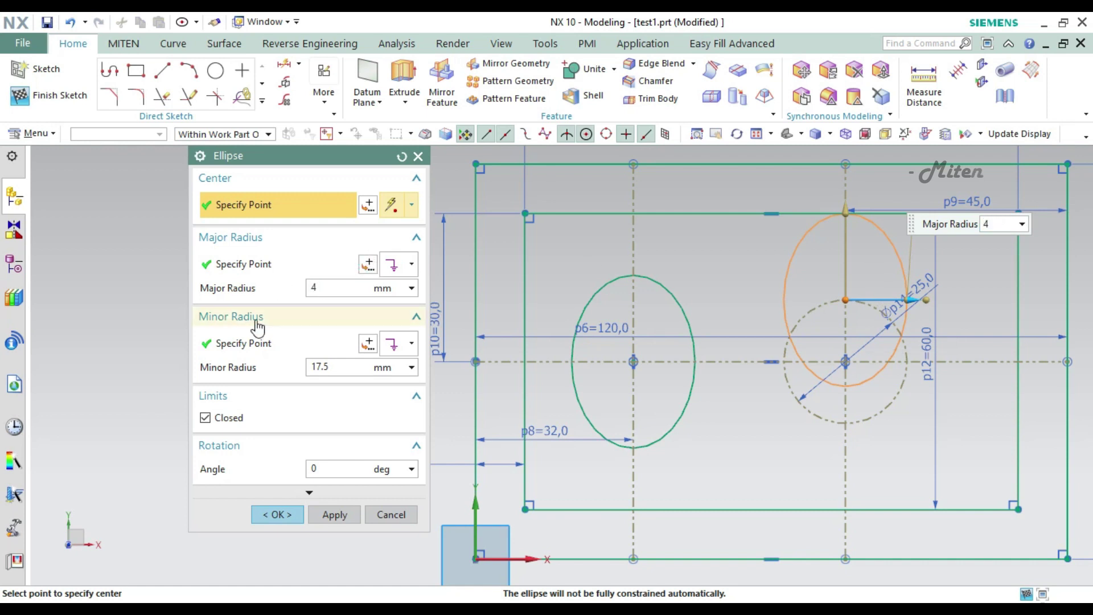
double_click(340, 367)
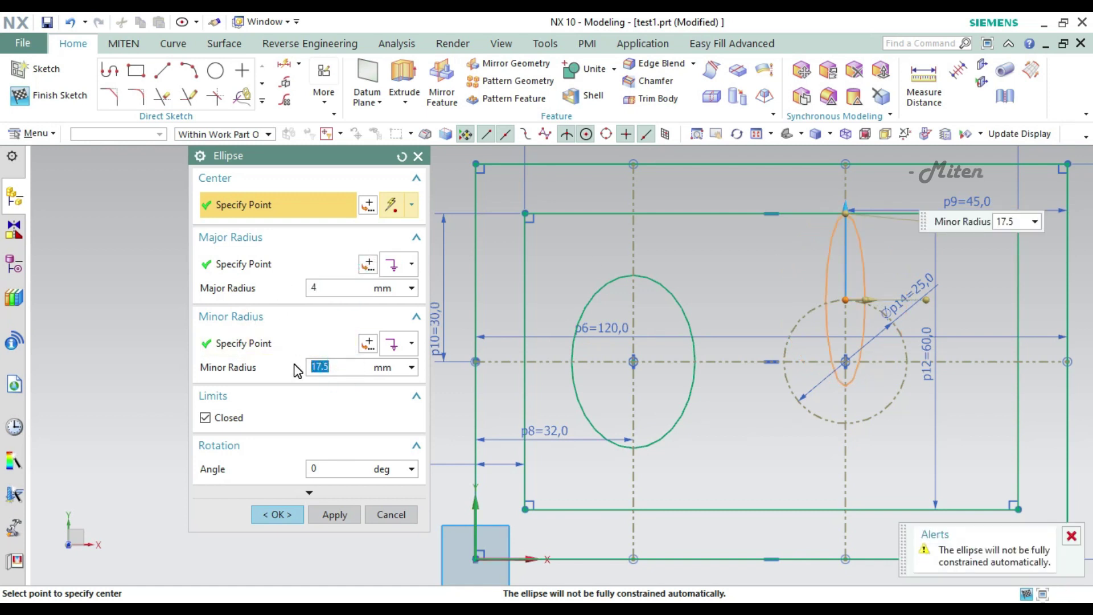
text(7.5)
key(Return)
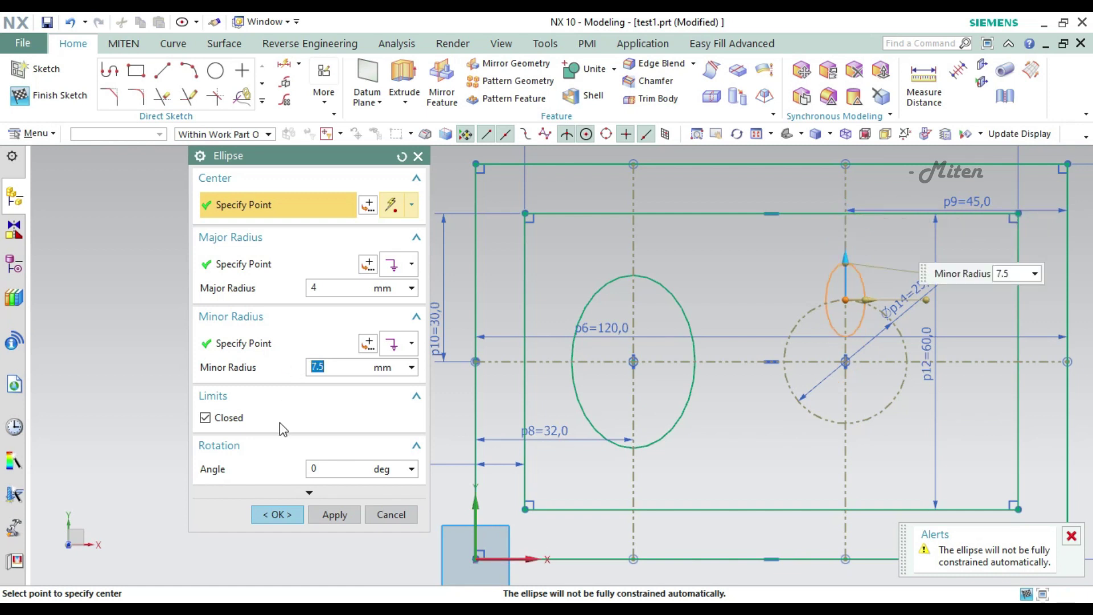
click(271, 515)
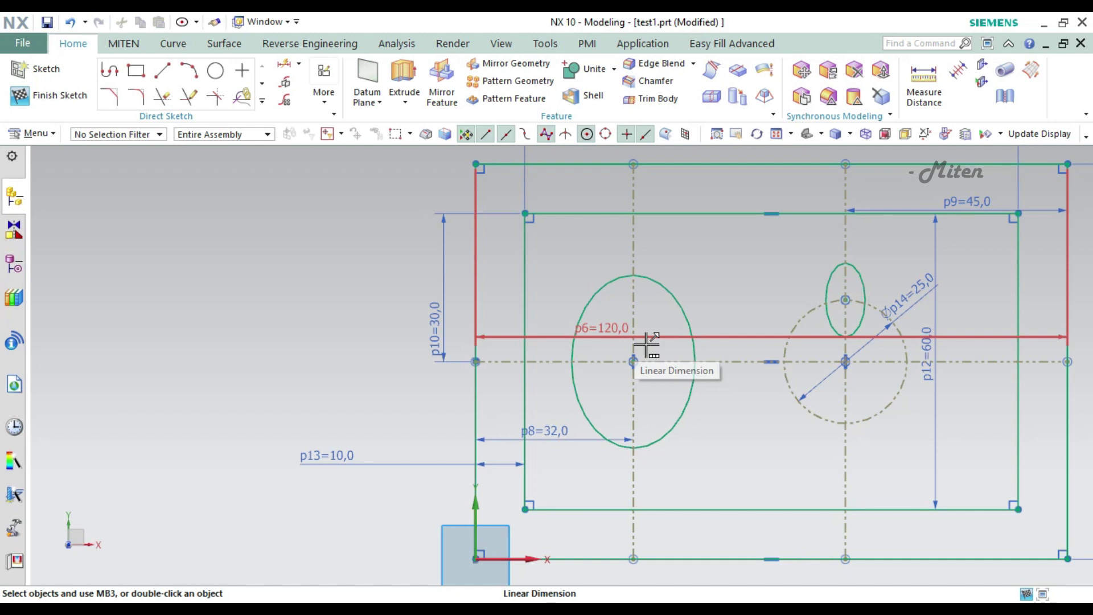
- Circularly pattern the small ellipse 4 times over 360° about the reference circle's centre
click(285, 100)
click(818, 317)
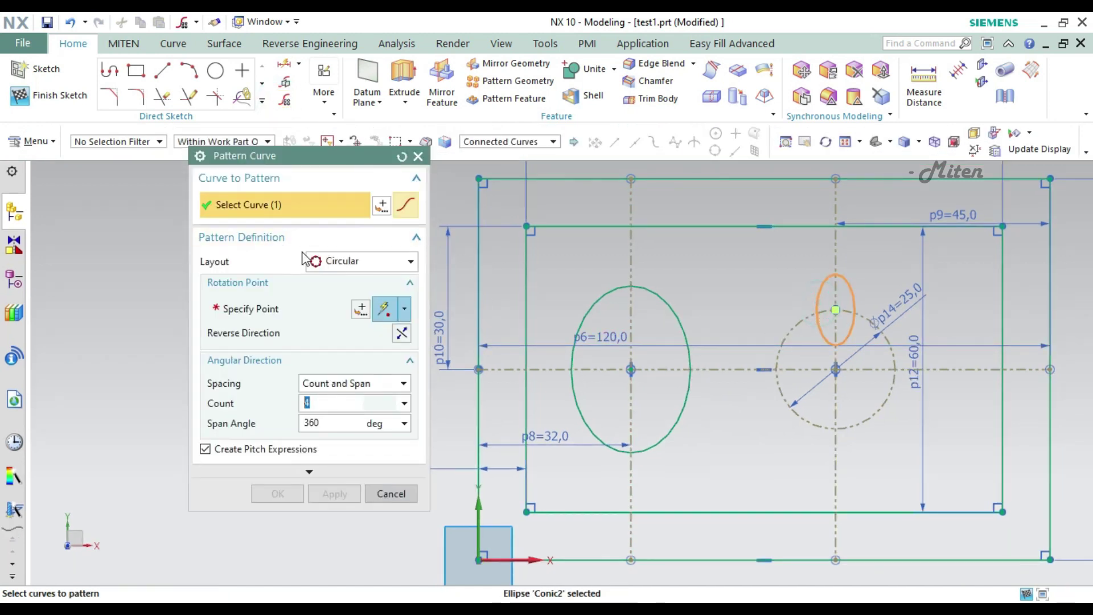
click(300, 312)
click(817, 423)
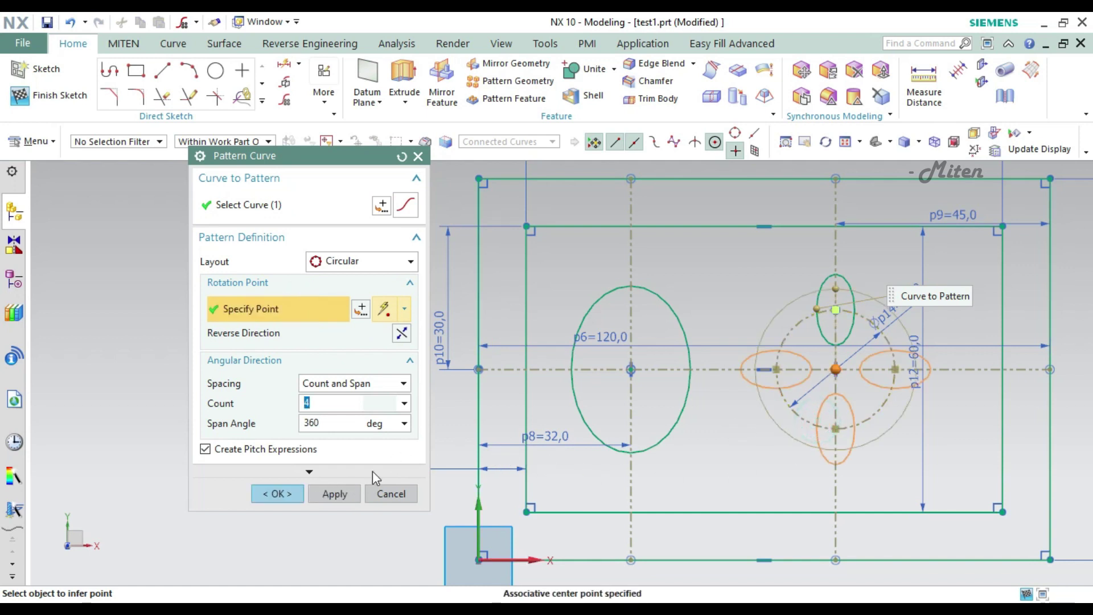
click(278, 494)
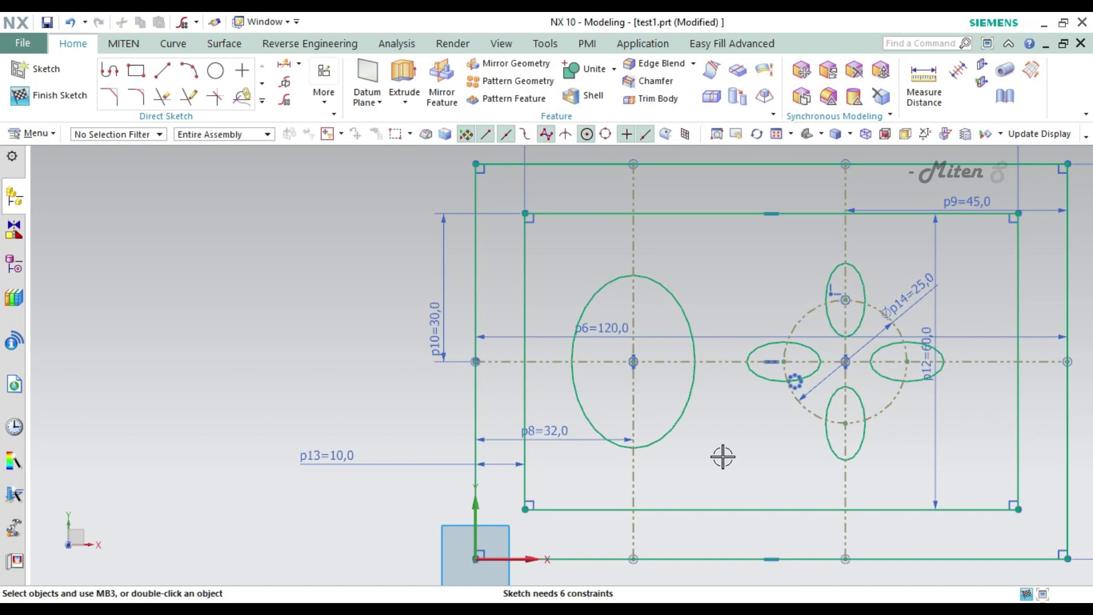
- Dimension the large ellipse's half-axes: 17.5 vertically and 12.5 horizontally
key(d)
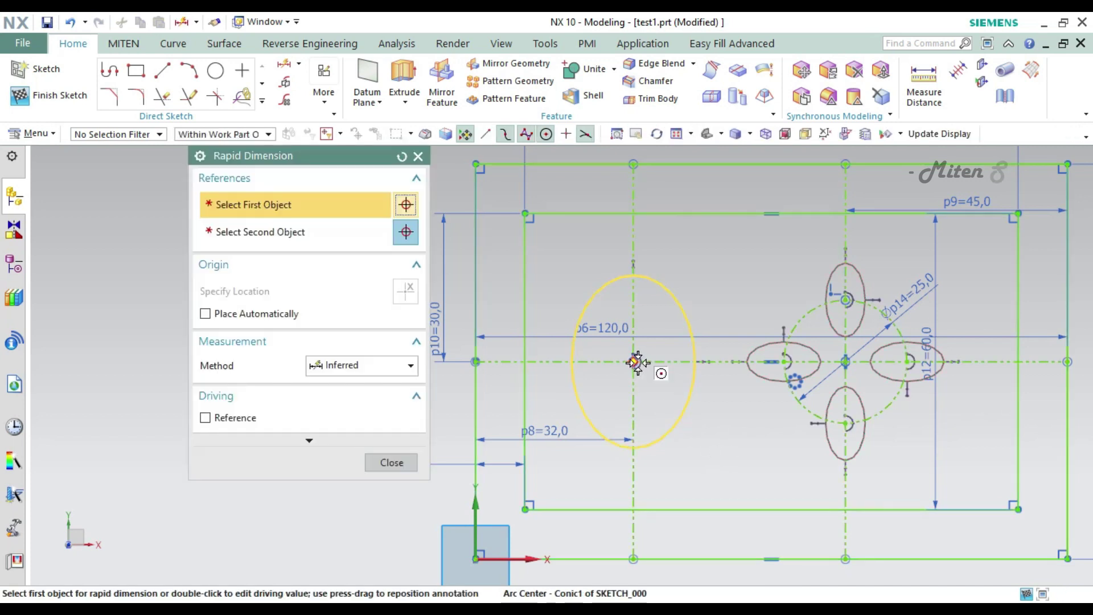
click(633, 362)
click(634, 275)
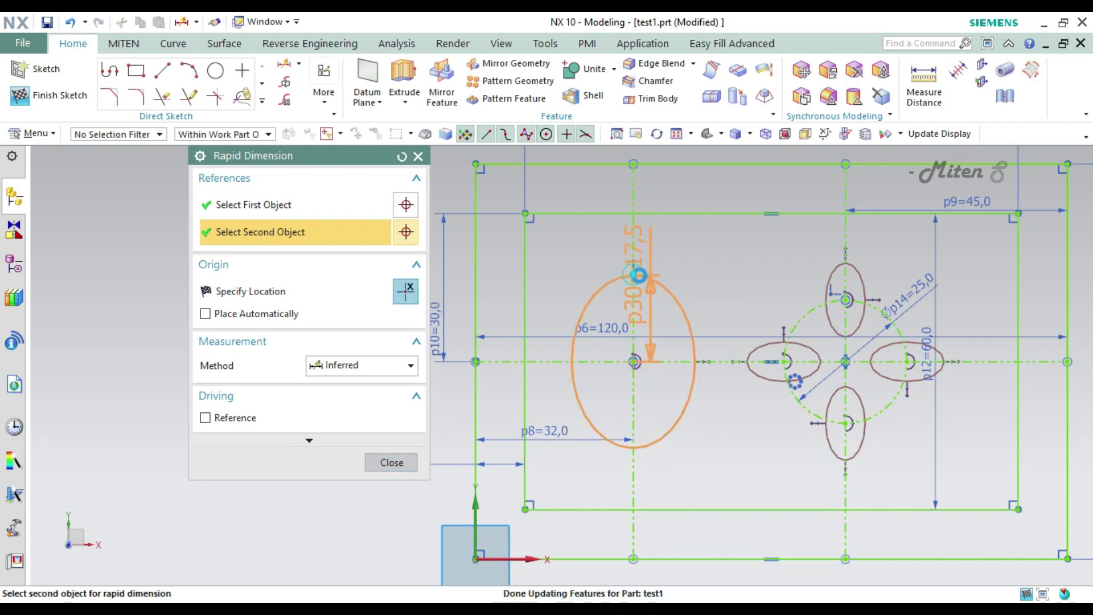
click(692, 259)
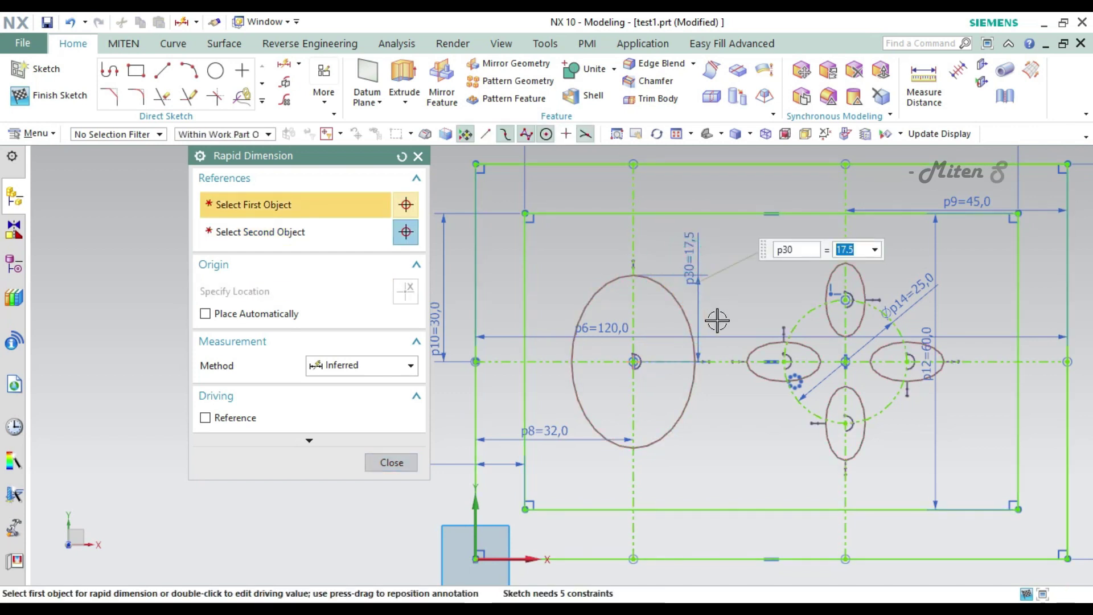
key(Escape)
key(d)
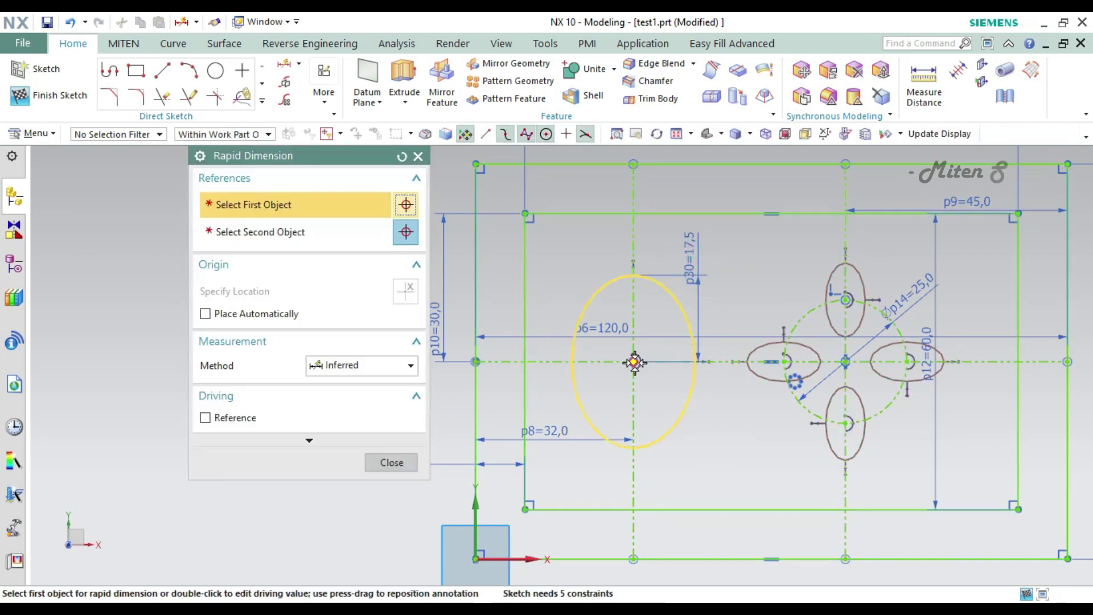
click(634, 361)
click(694, 360)
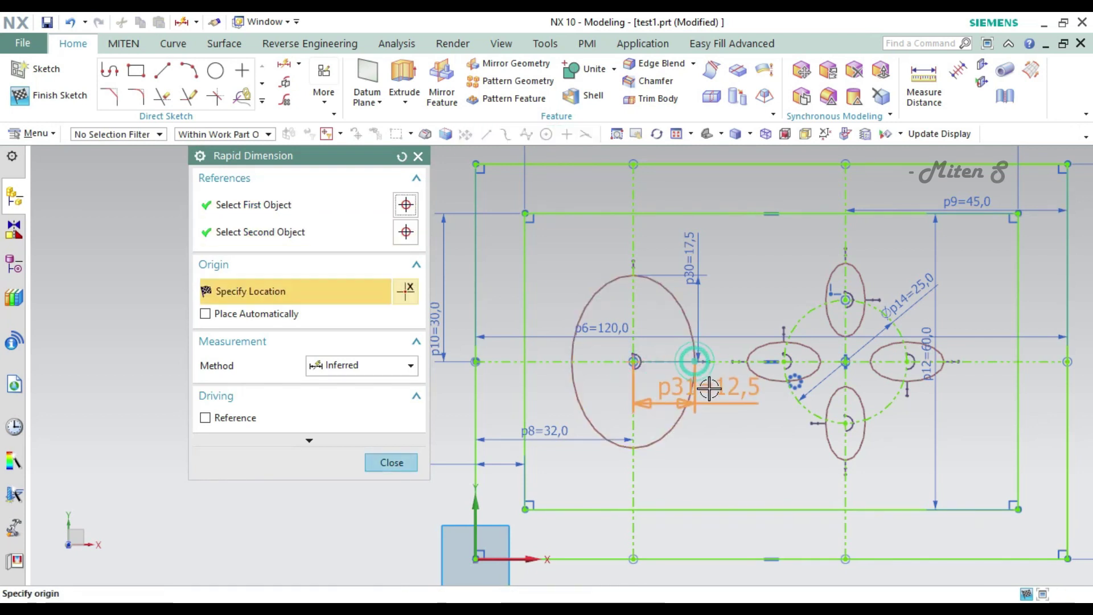
click(719, 443)
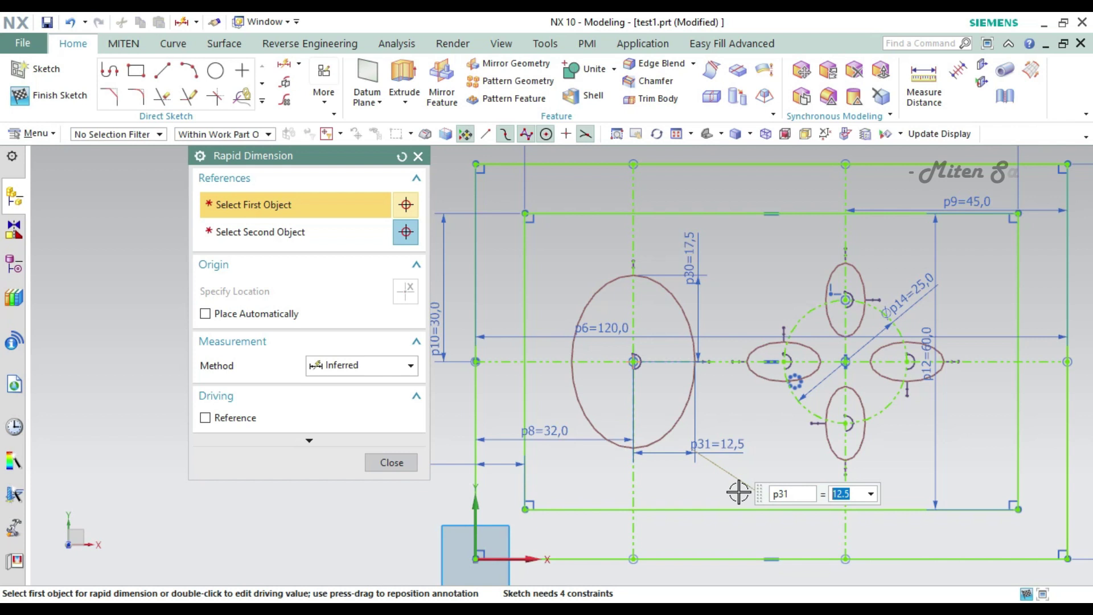
key(Escape)
- Constrain the large ellipse parallel to the left vertical sketch line
key(c)
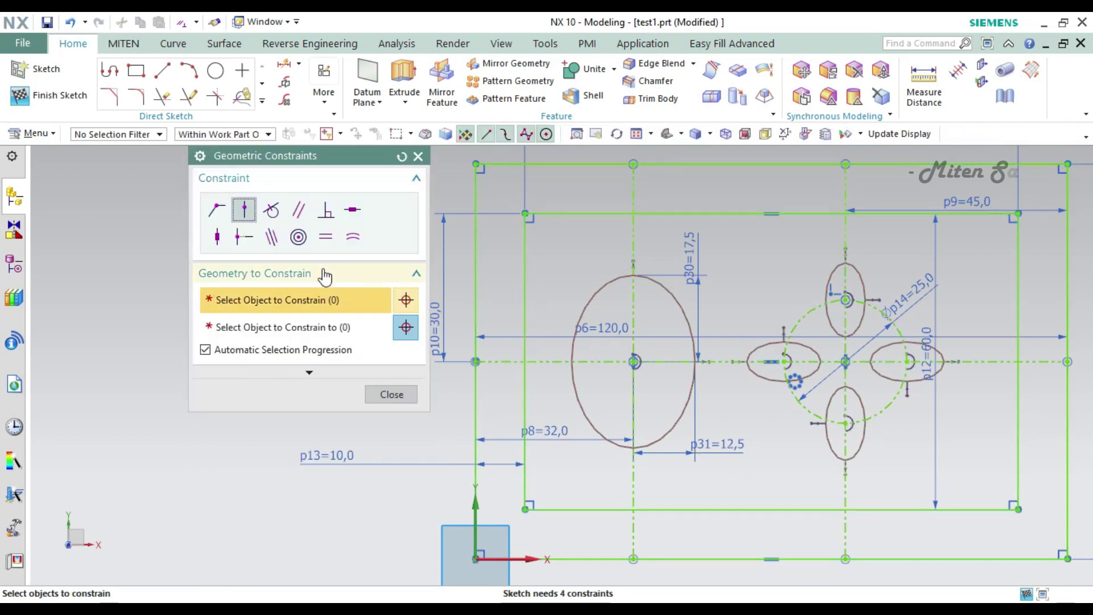
click(299, 211)
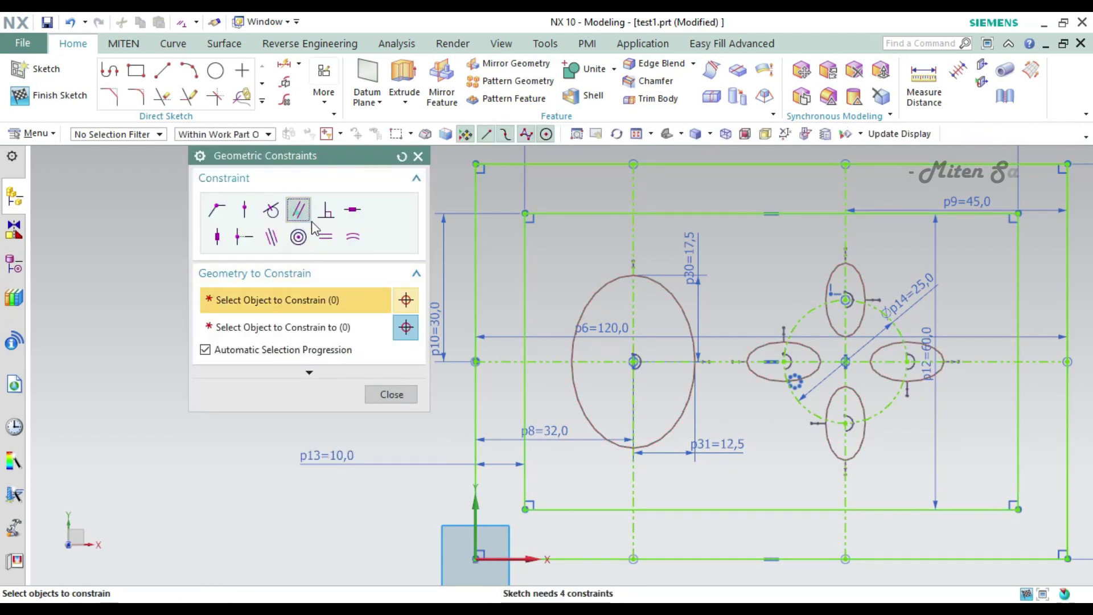
click(472, 523)
click(579, 403)
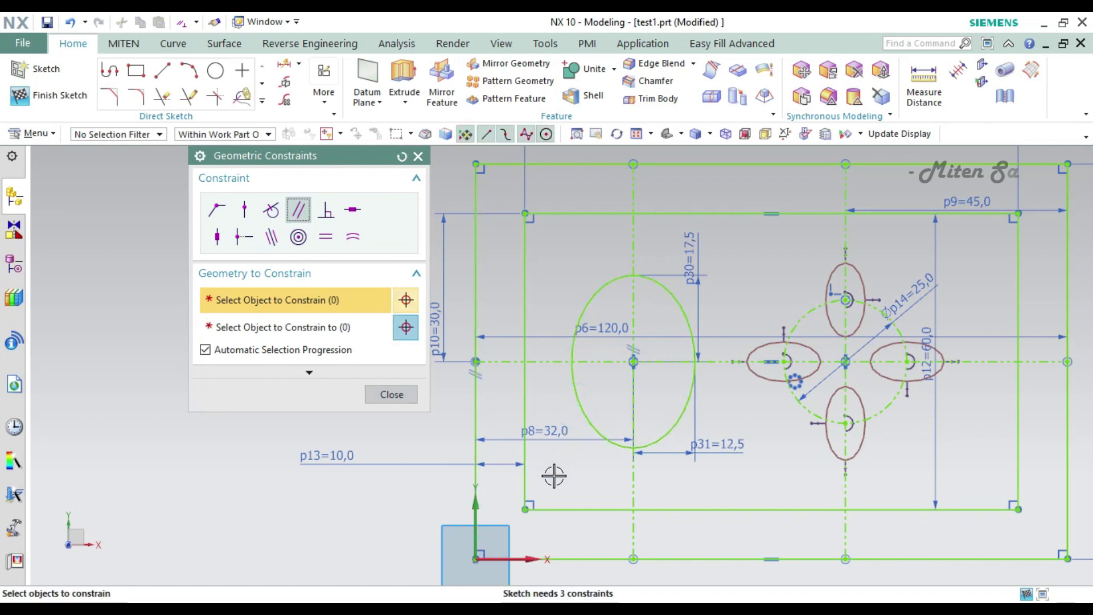
scroll(633, 371, up, 1)
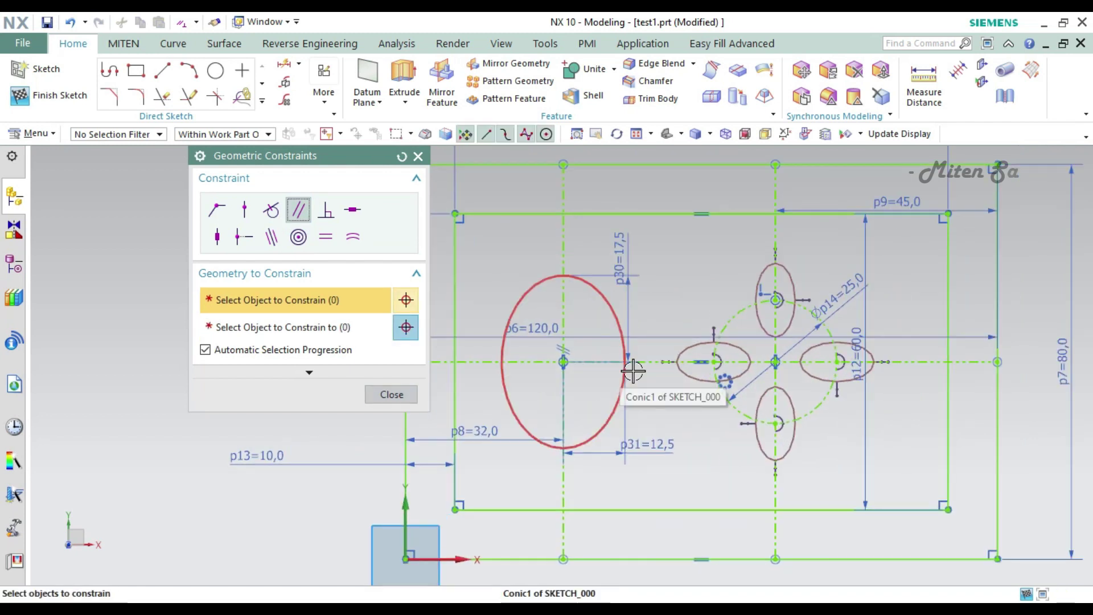
key(Escape)
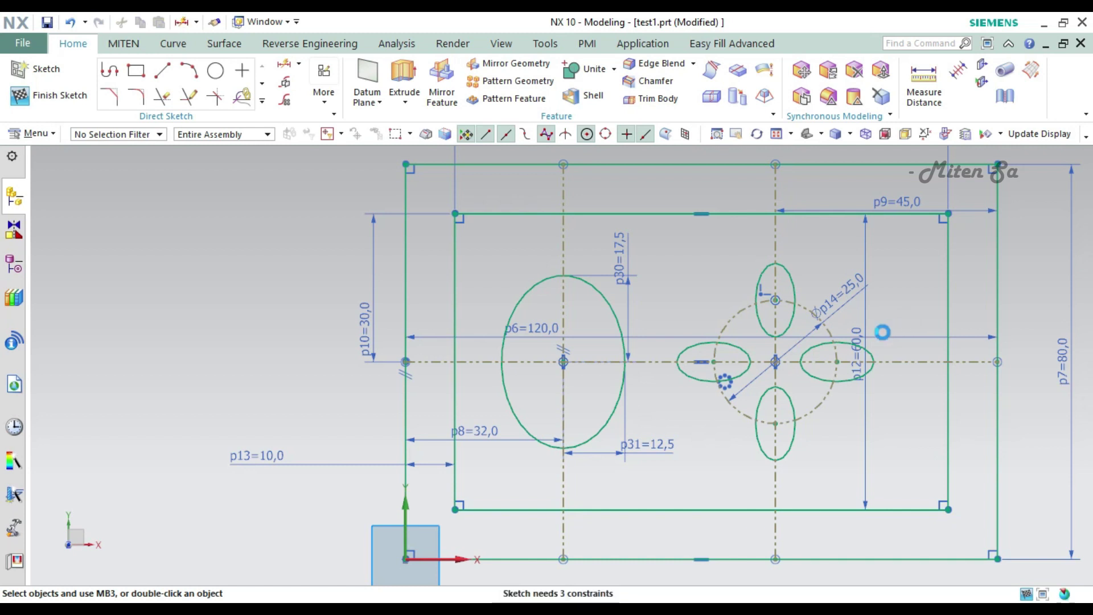
scroll(855, 322, up, 3)
- Dimension the top small ellipse with a 4.0 half-width and 7.5 half-height
key(d)
click(672, 284)
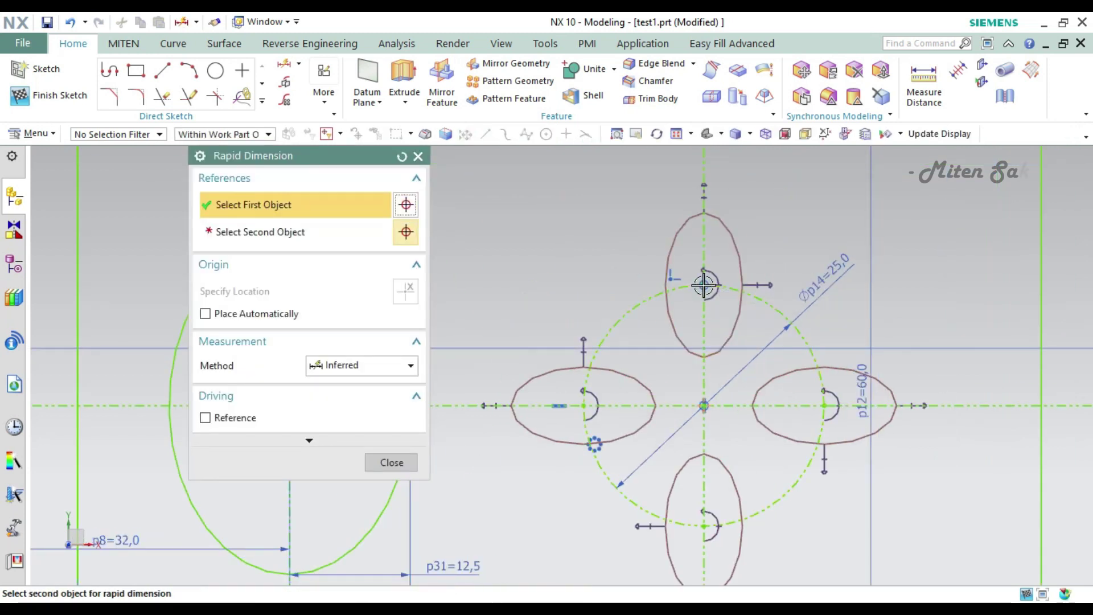
click(669, 284)
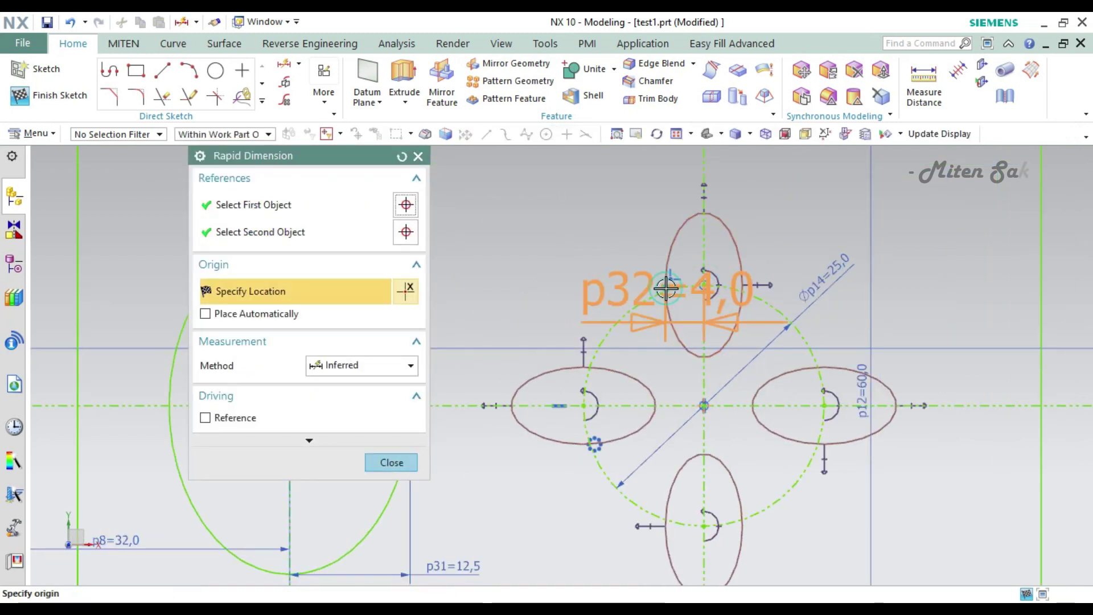
click(613, 271)
click(705, 283)
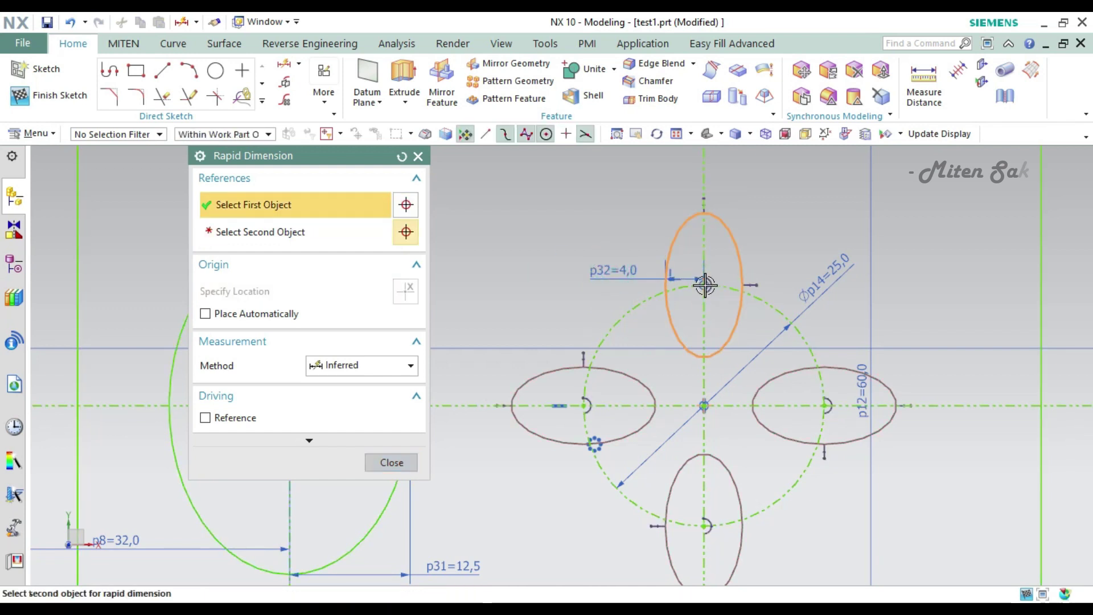
click(704, 212)
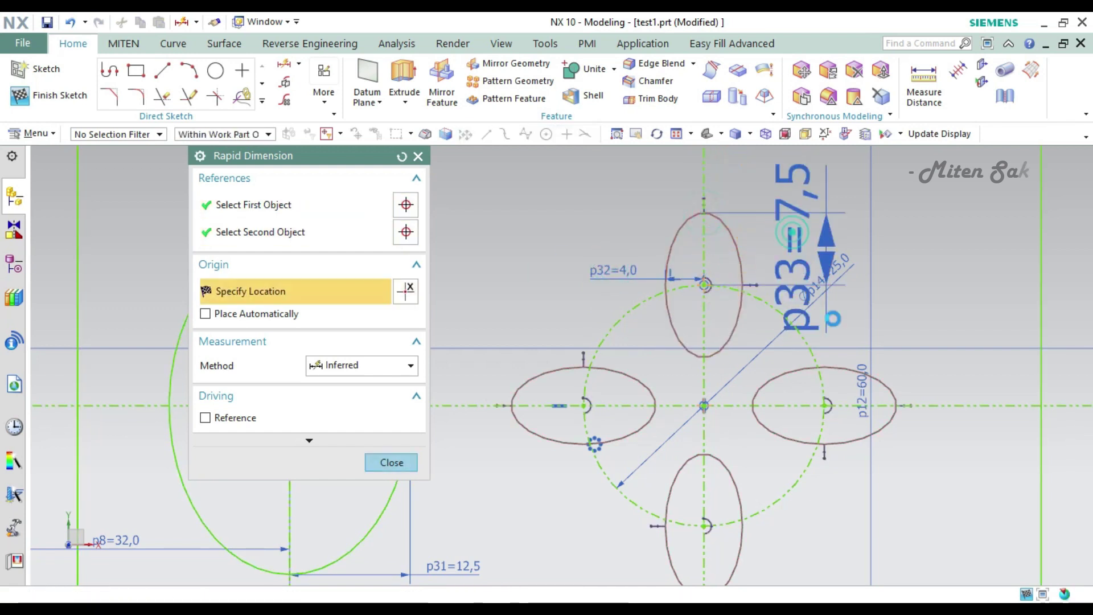
click(791, 188)
key(ctrl+f)
- Make the top small ellipse parallel to the bottom sketch line, fully constraining the sketch
key(c)
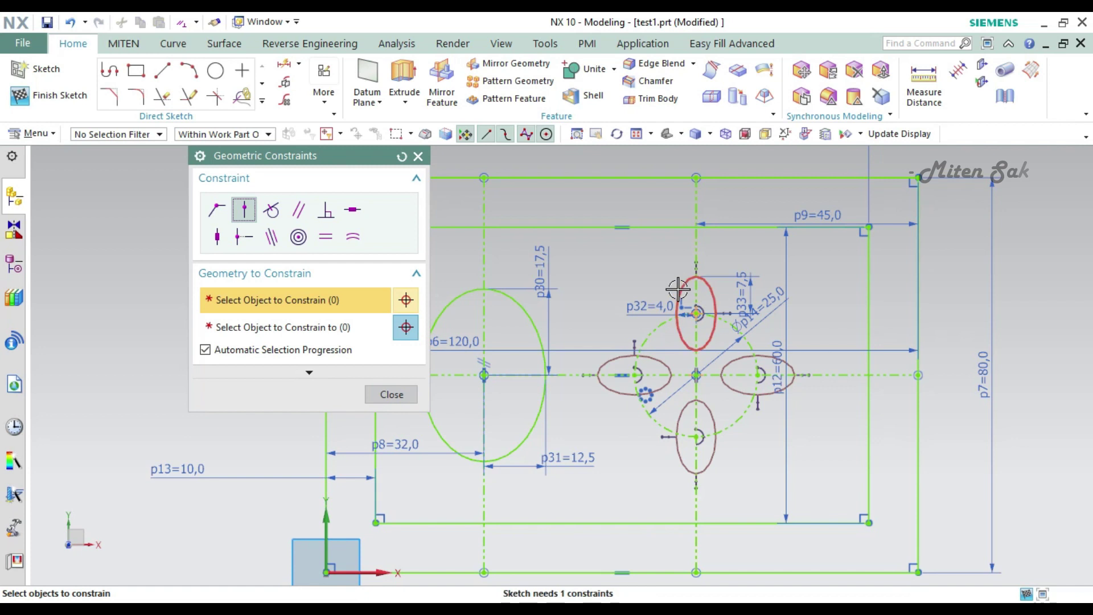
click(299, 209)
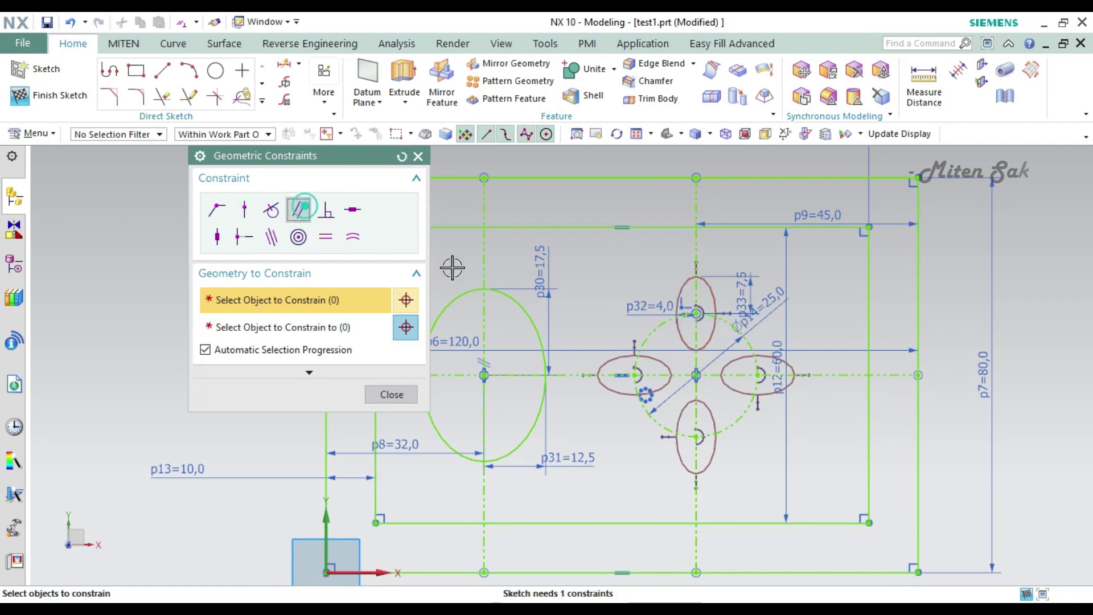
click(672, 293)
click(387, 571)
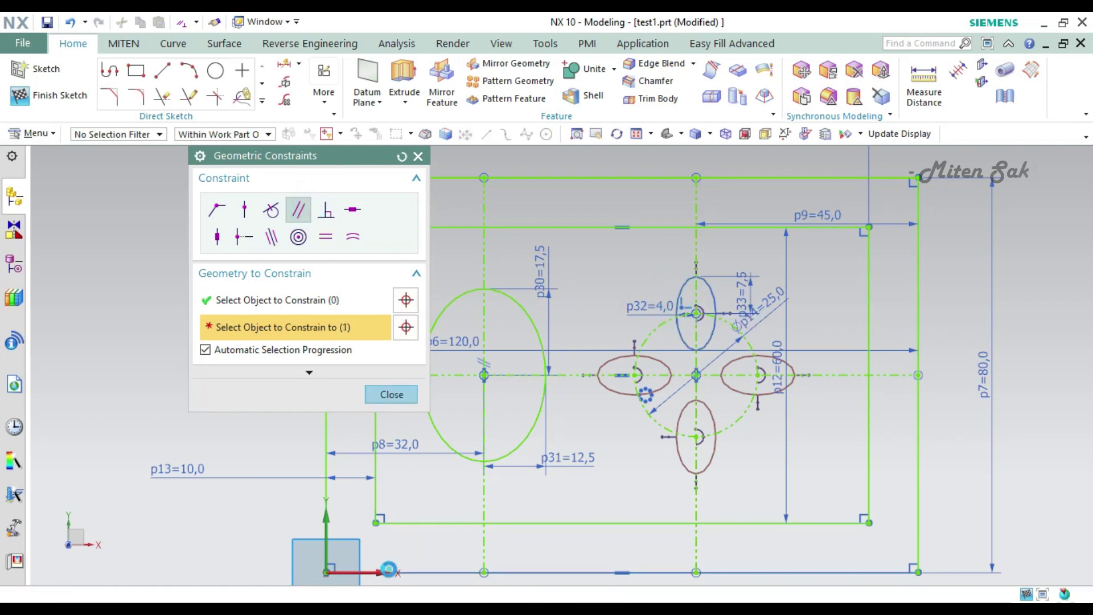
middle_click(662, 467)
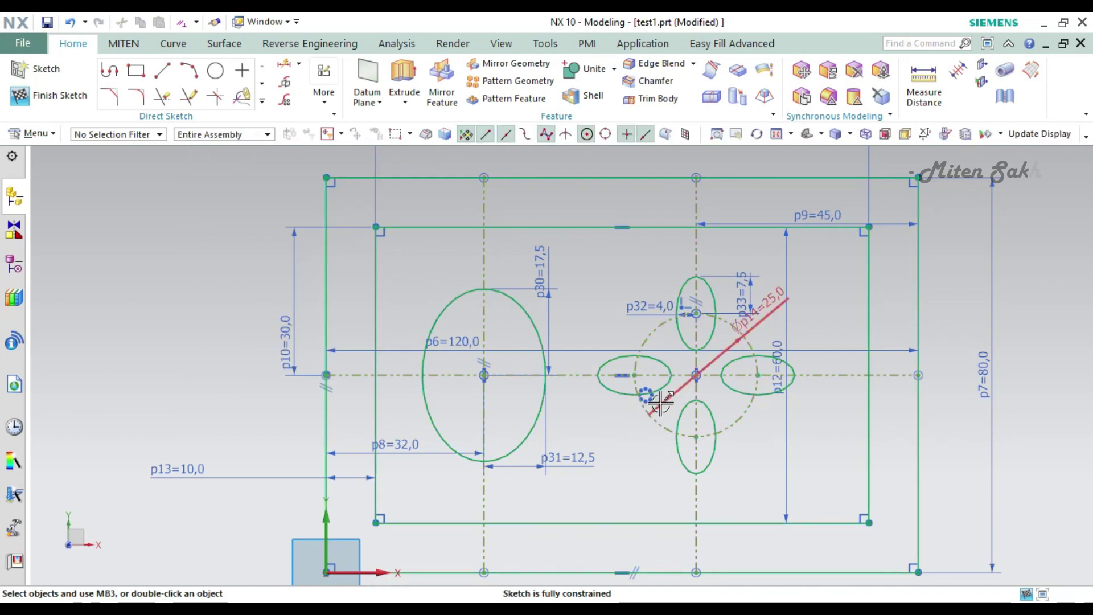
key(ctrl+f)
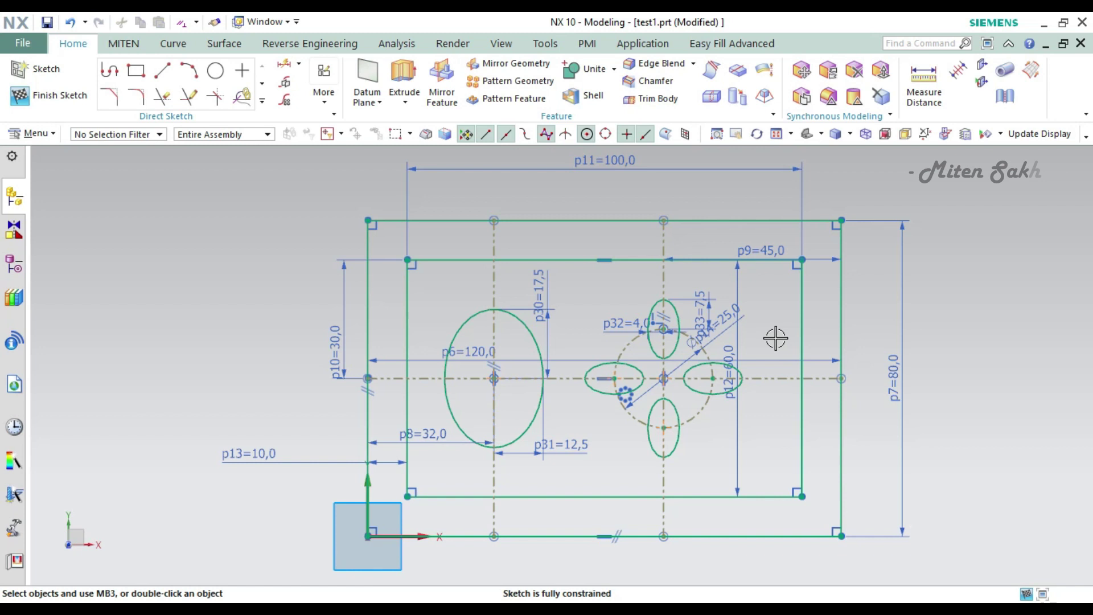
scroll(732, 377, up, 1)
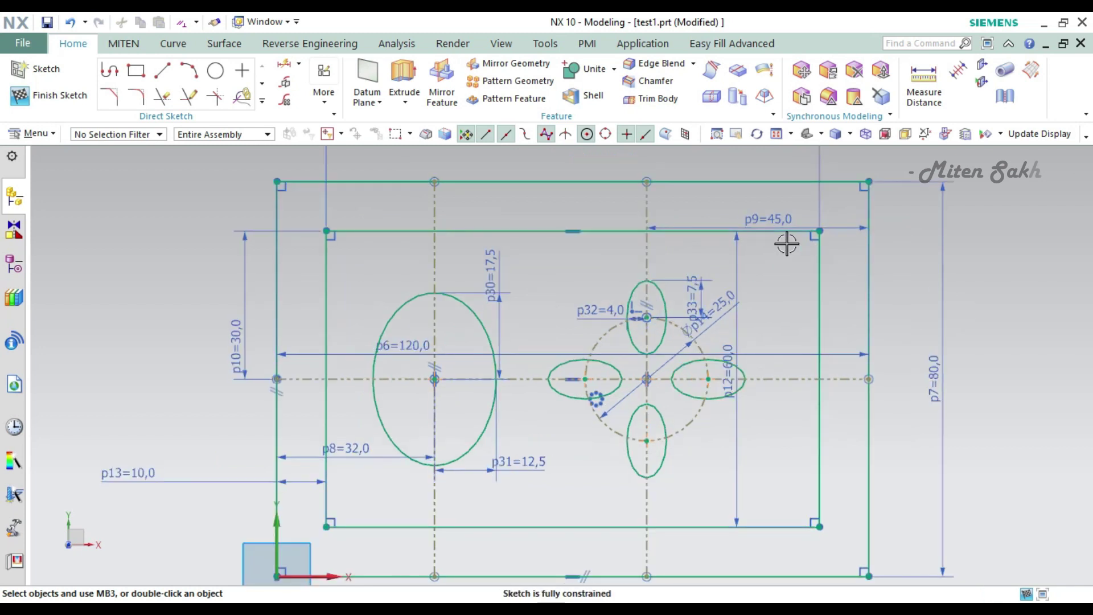
scroll(787, 250, down, 1)
- Draw a small rectangle near the top of the sketch
key(r)
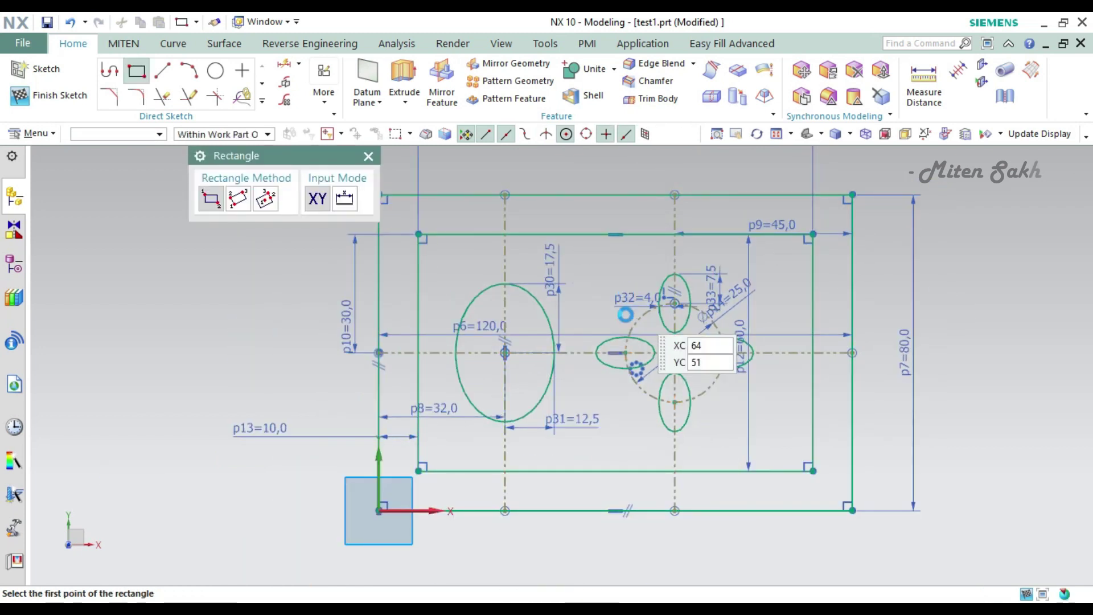
scroll(627, 337, down, 1)
scroll(602, 205, up, 1)
click(560, 200)
click(626, 322)
key(Escape)
- Dimension the rectangle's bottom edge 20 from the horizontal centreline
key(d)
click(569, 387)
click(589, 323)
click(585, 372)
text(20)
key(Return)
key(Escape)
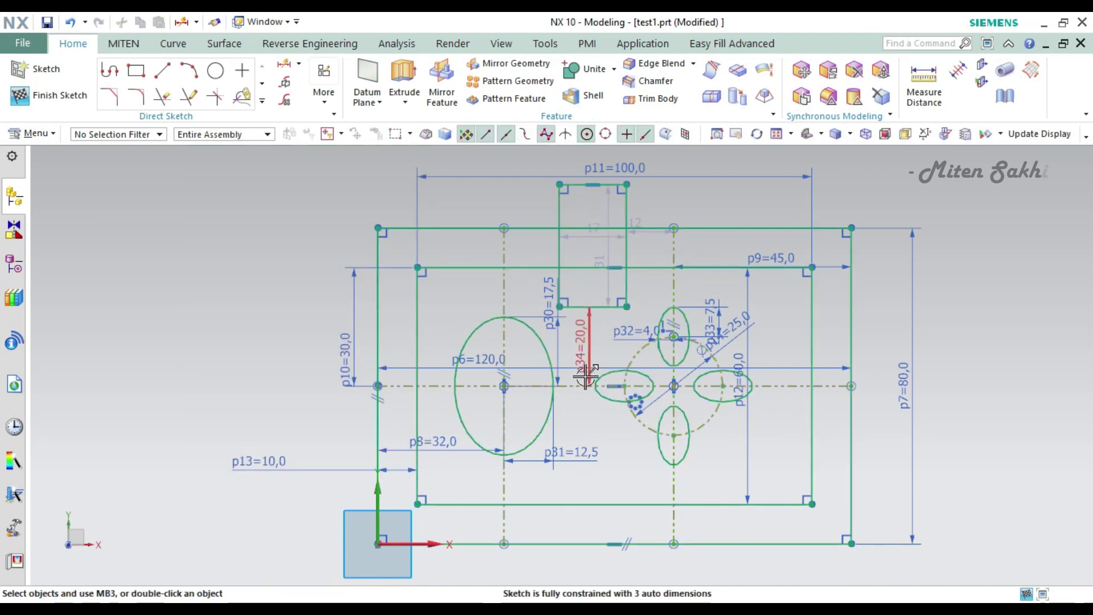
- Dimension the rectangle's left side 50 from the outer plate's left edge
key(d)
scroll(576, 226, down, 1)
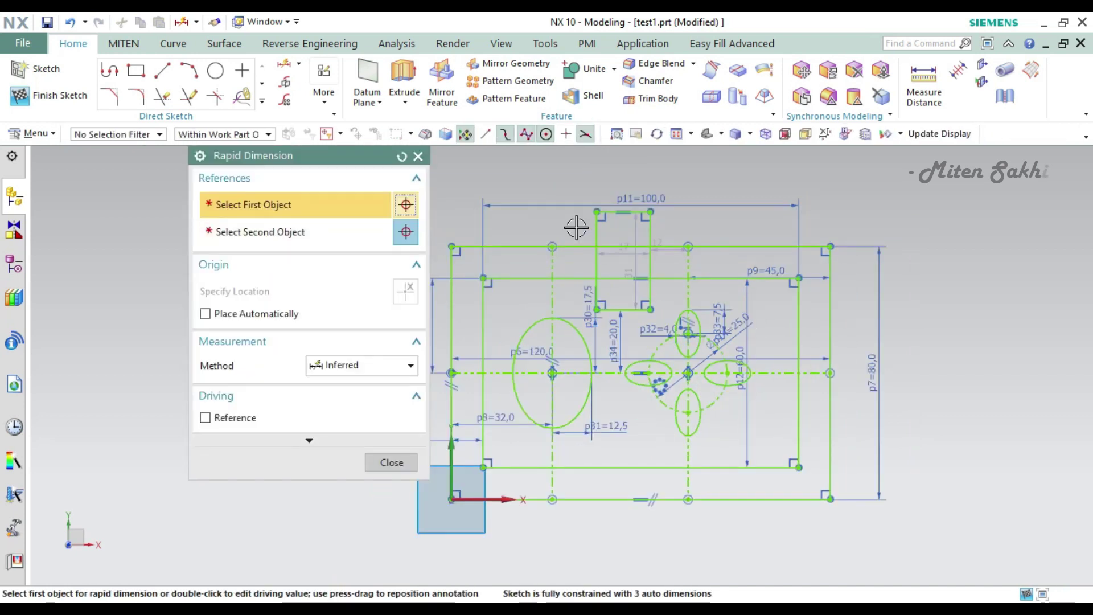
click(458, 249)
click(594, 217)
click(502, 208)
text(50)
key(Return)
key(Escape)
scroll(729, 217, up, 2)
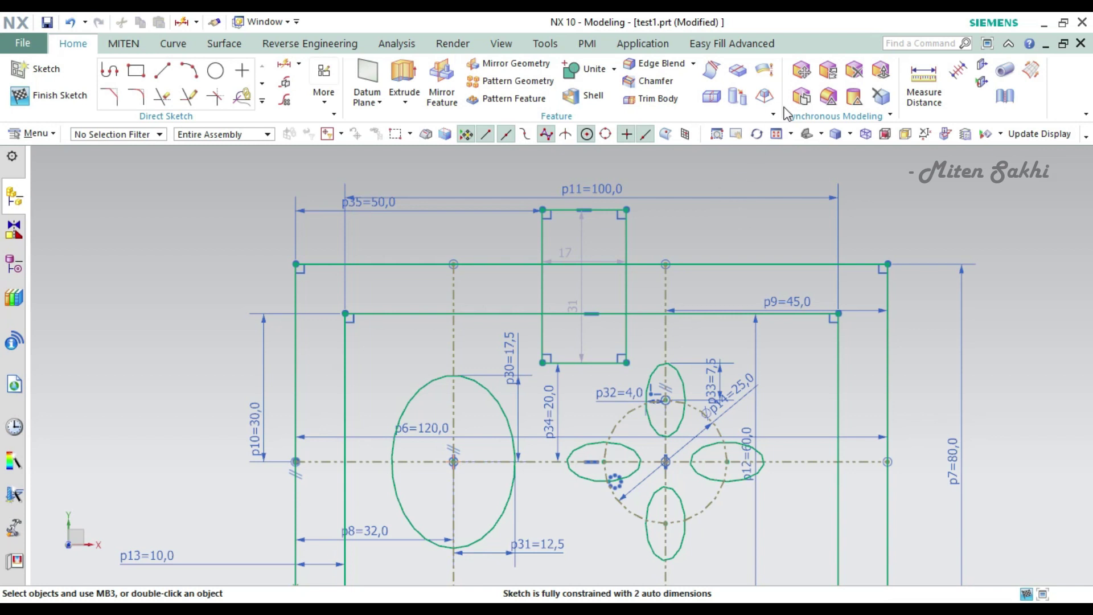
- Set the small rectangle's width to 20 and height to 31
double_click(572, 245)
text(20)
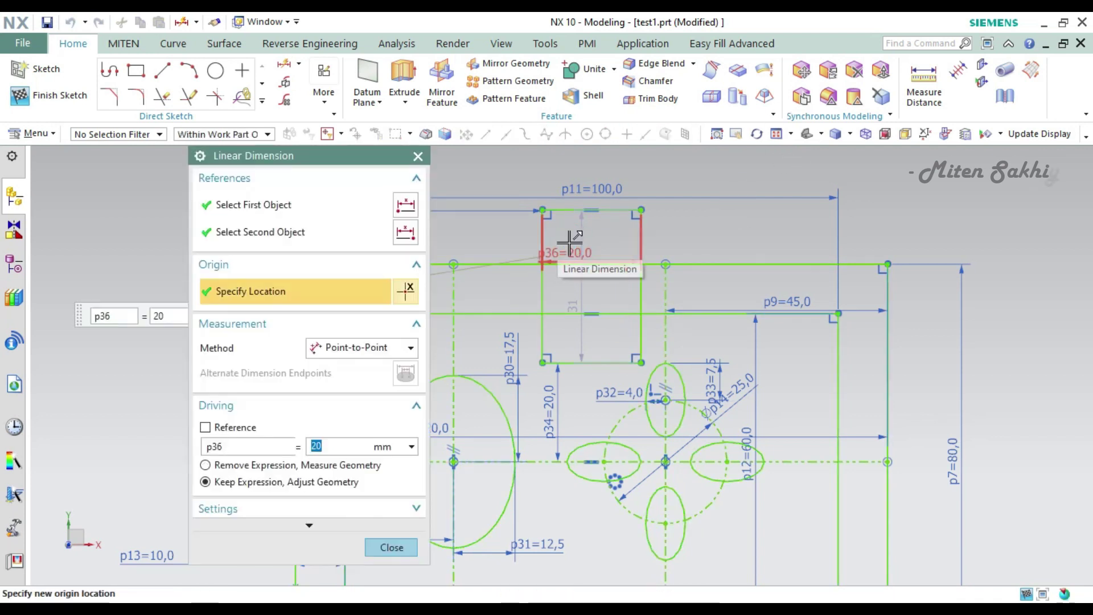
key(Return)
double_click(575, 296)
text(3)
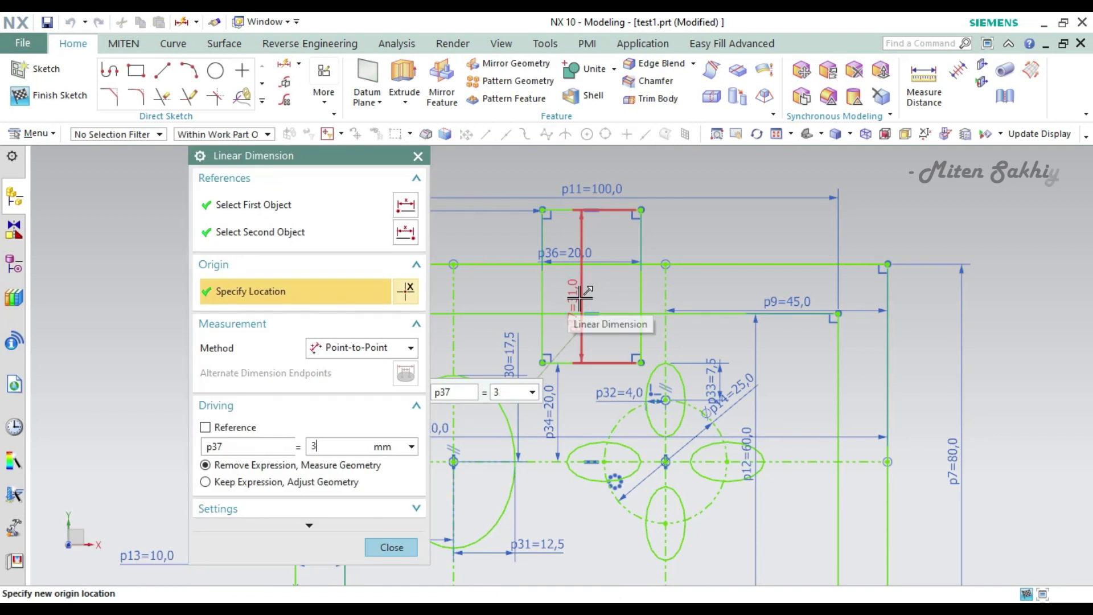
text(21)
key(Return)
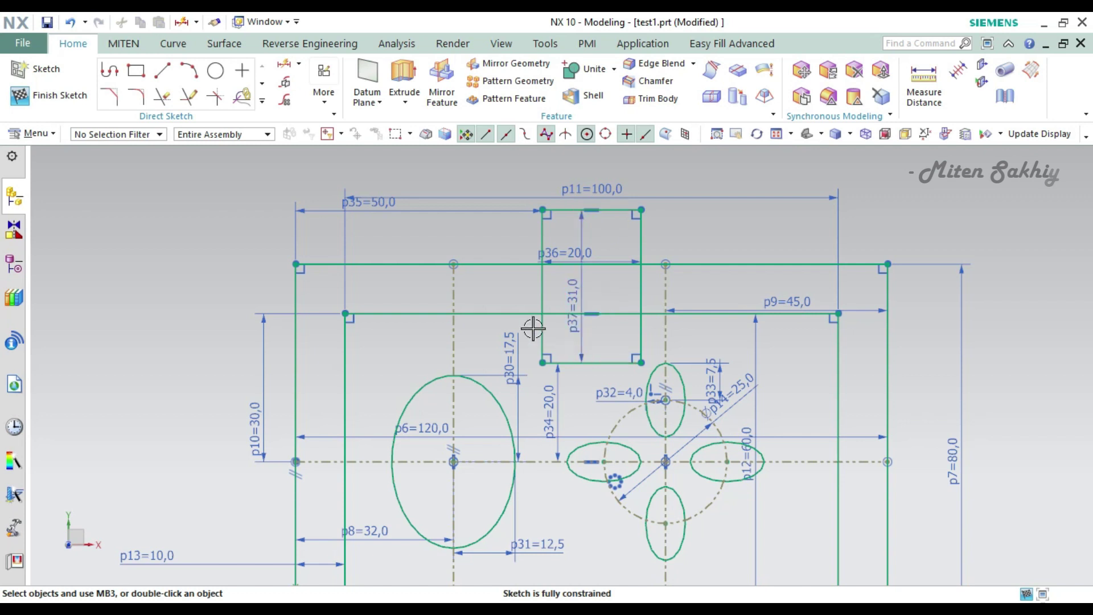
scroll(455, 244, up, 1)
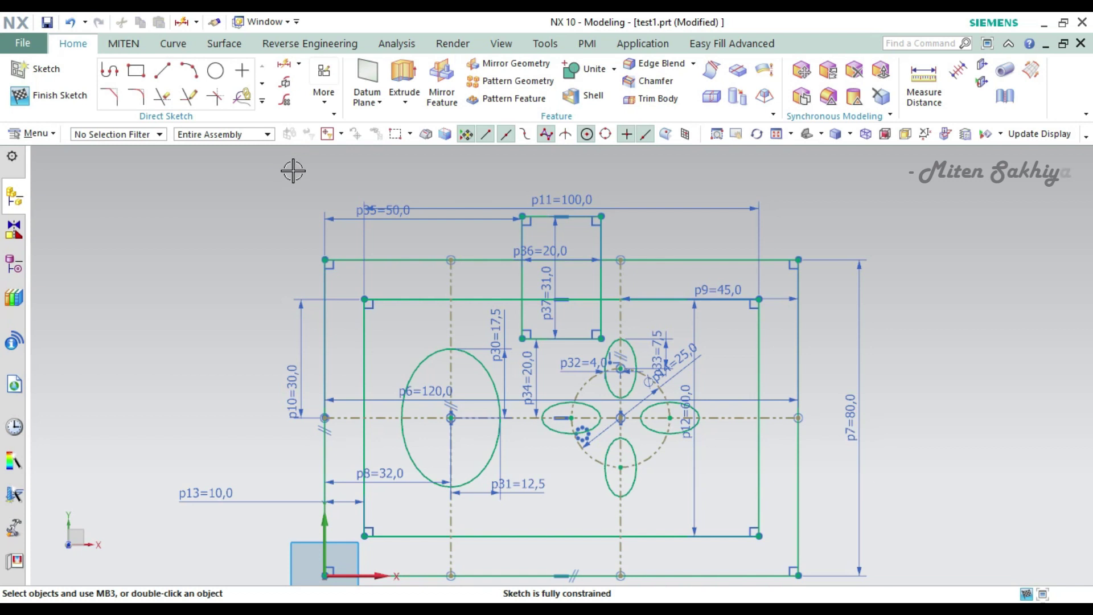
- Mirror the top rectangle across the horizontal centerline to create a bottom rectangle
click(284, 82)
click(541, 225)
middle_click(734, 214)
click(431, 425)
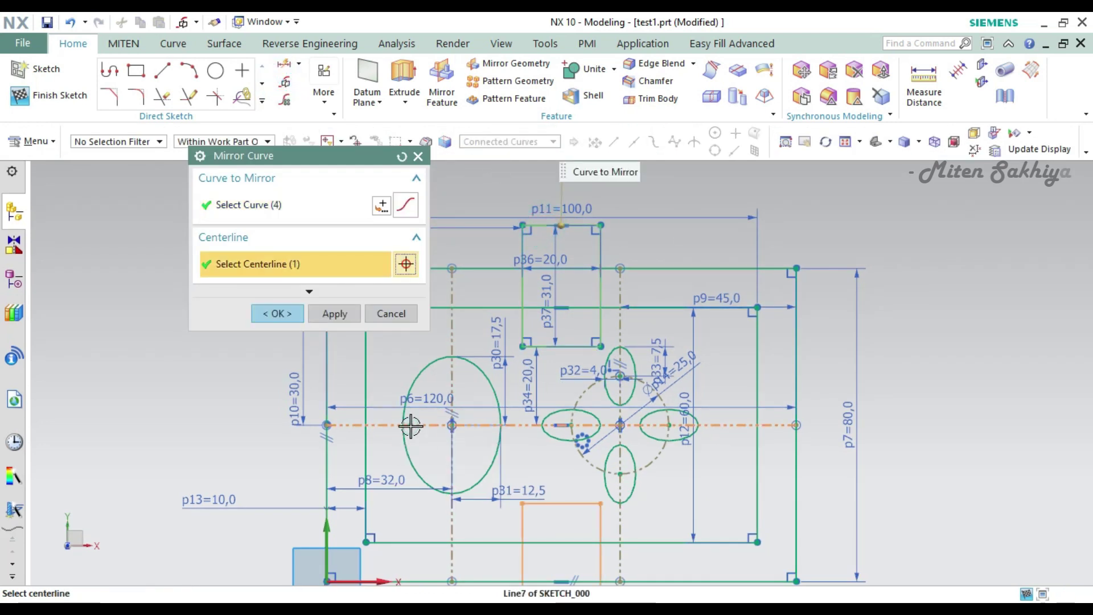
middle_click(431, 440)
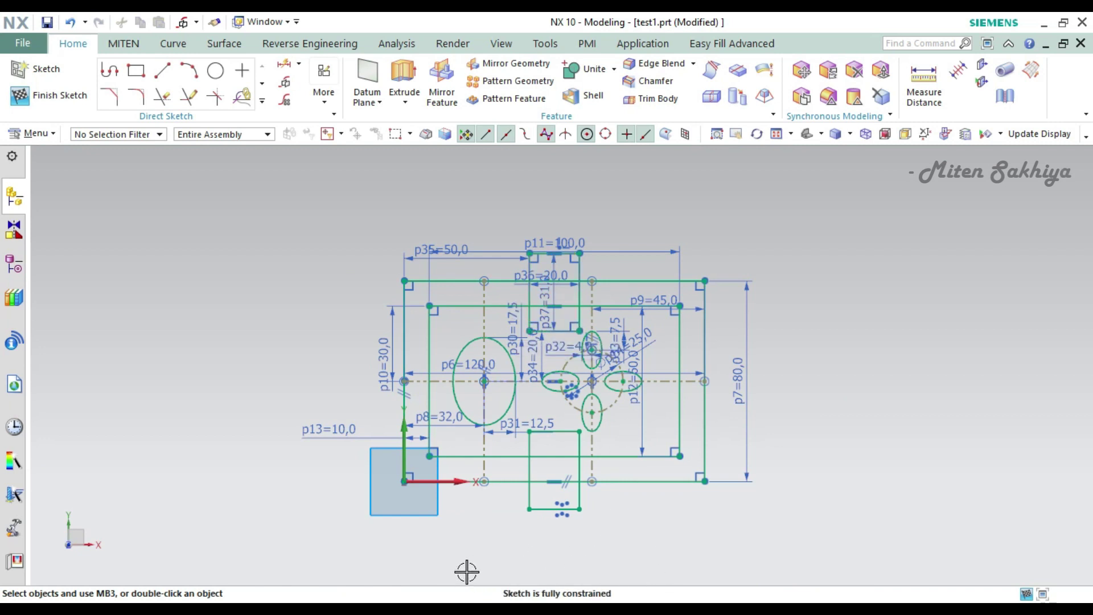
- Finish the sketch, tilt the view to 3D, and start an extrusion
key(ctrl+q)
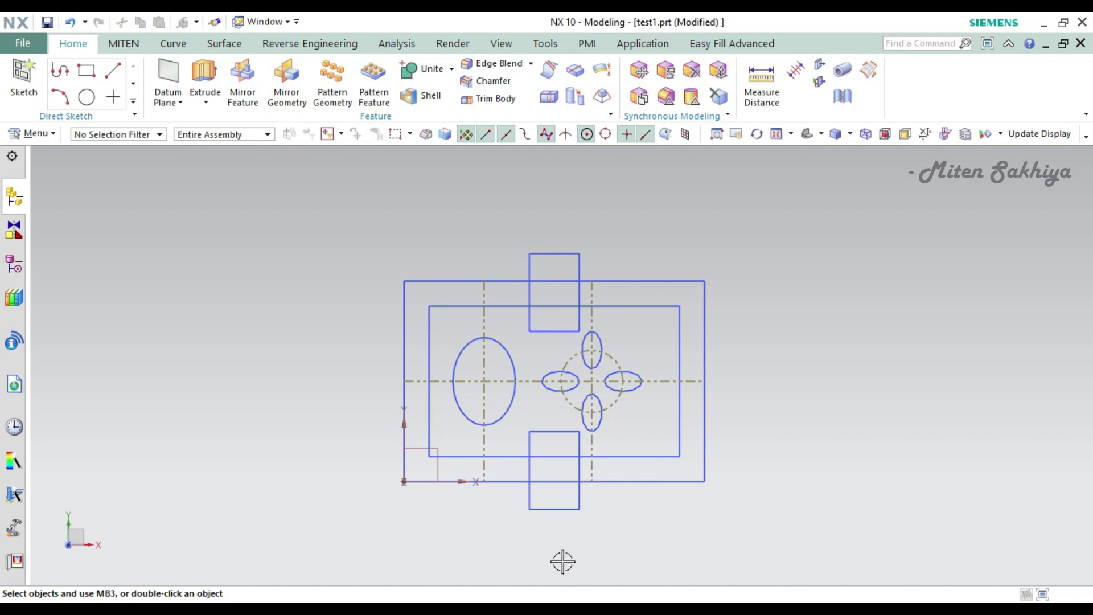
mouse_move(563, 561)
middle_down()
mouse_move(531, 490)
mouse_move(537, 475)
middle_up()
key(x)
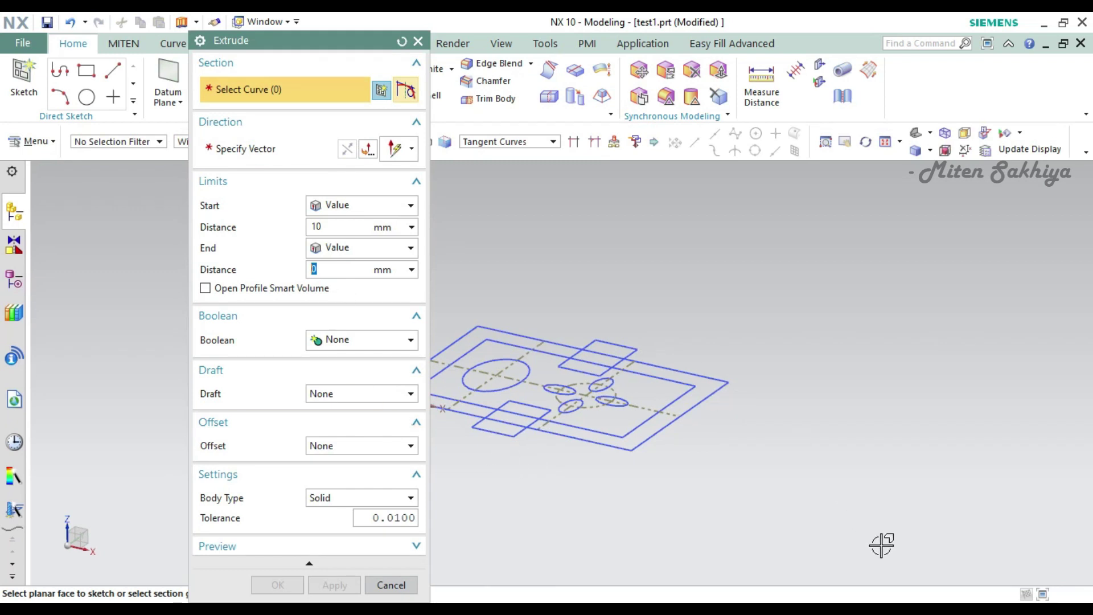
- Extrude the whole outer rectangle, selected as connected curves, into a 10 mm base plate
scroll(911, 455, down, 2)
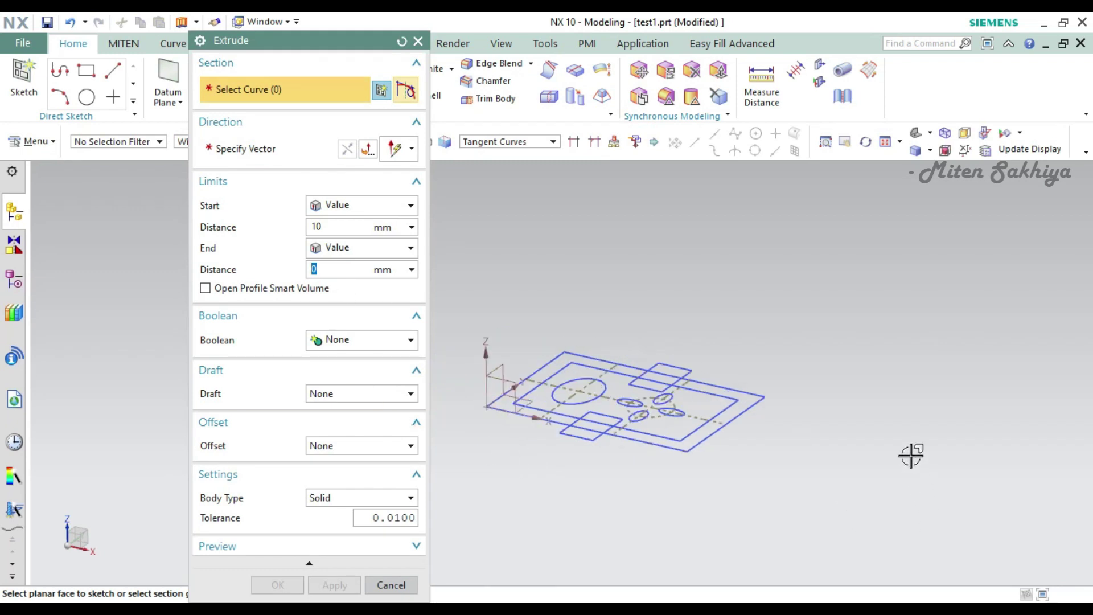
click(671, 446)
click(539, 142)
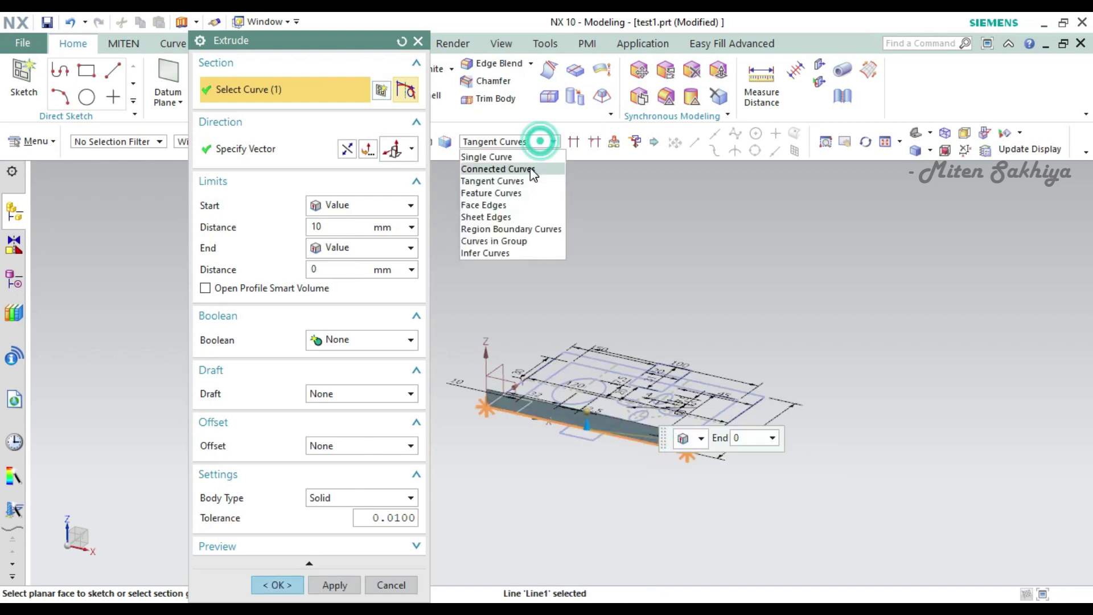
click(528, 163)
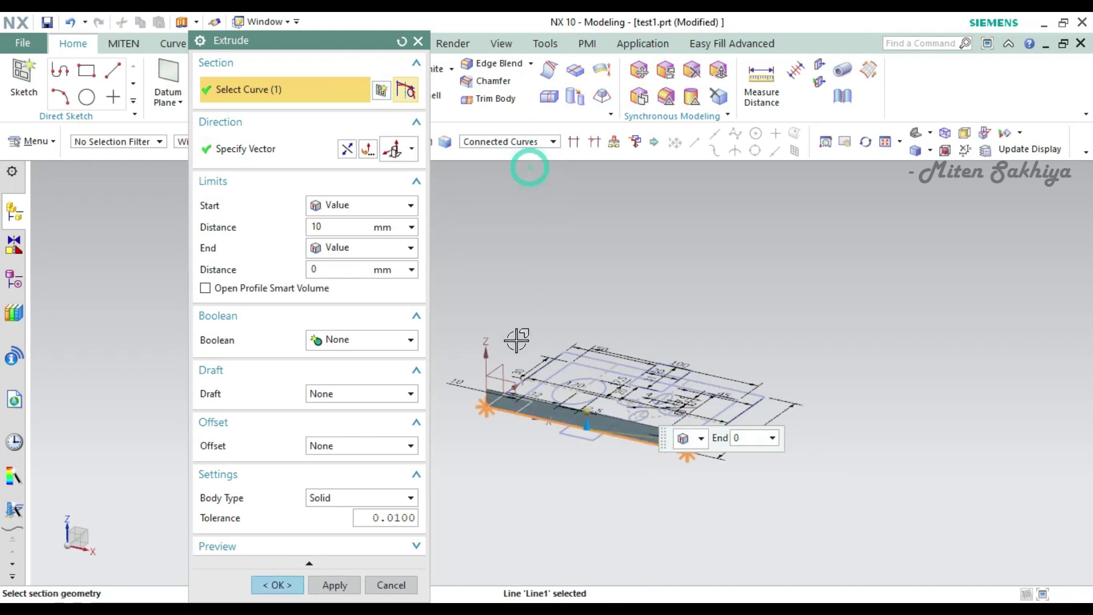
click(555, 357)
scroll(539, 393, up, 1)
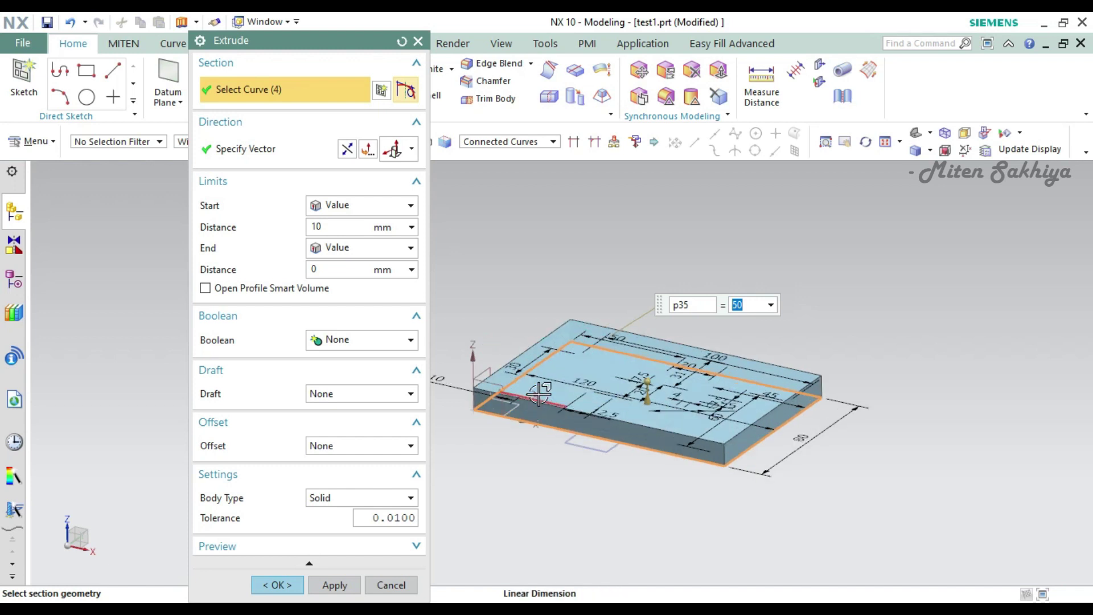
click(333, 586)
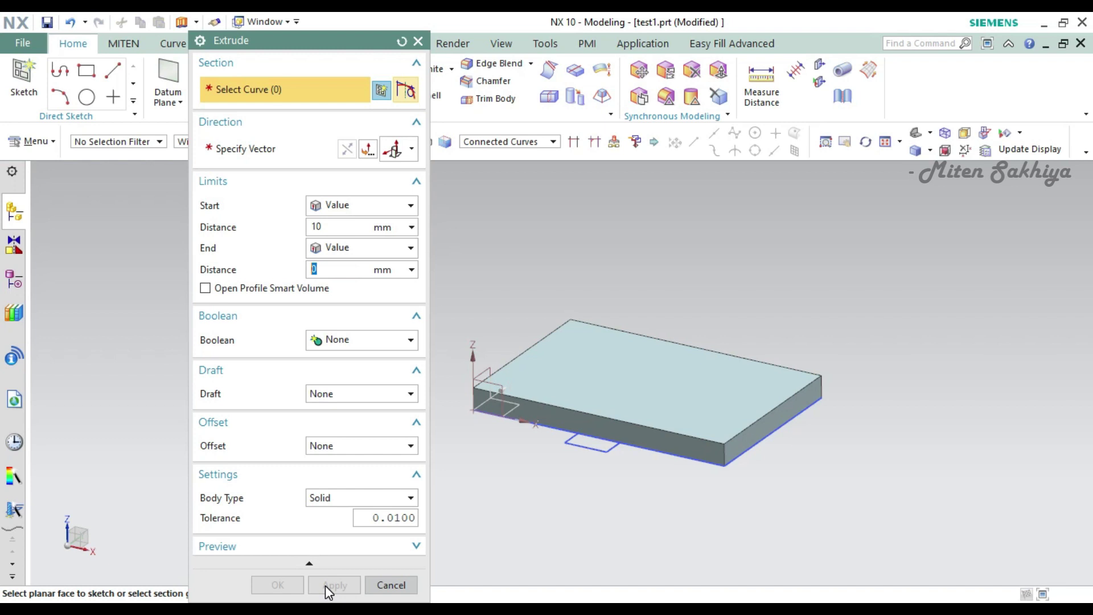
key(Escape)
double_click(601, 400)
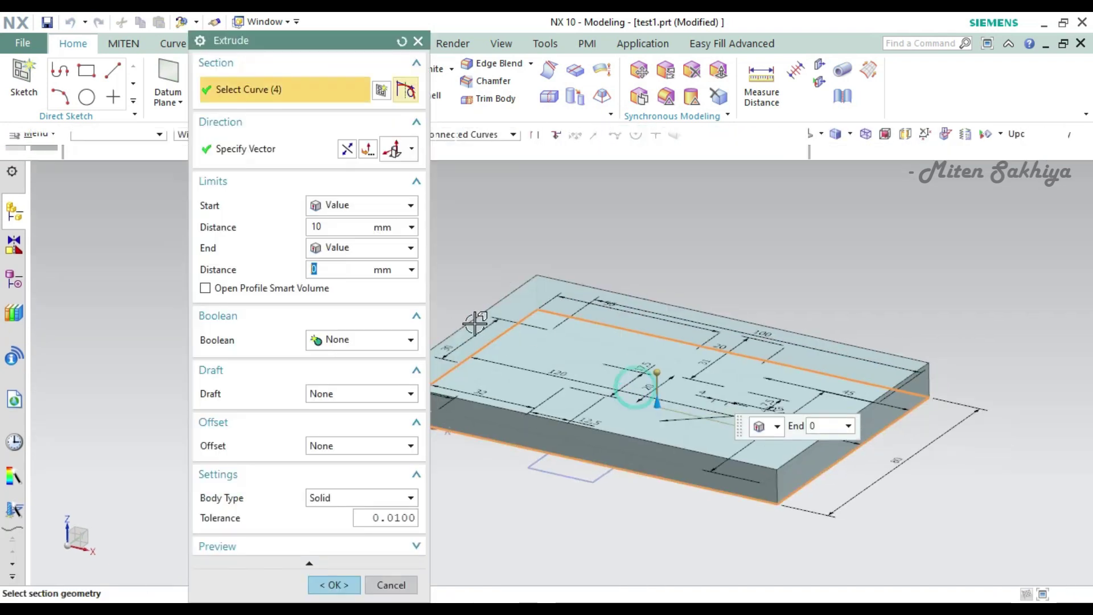
click(333, 585)
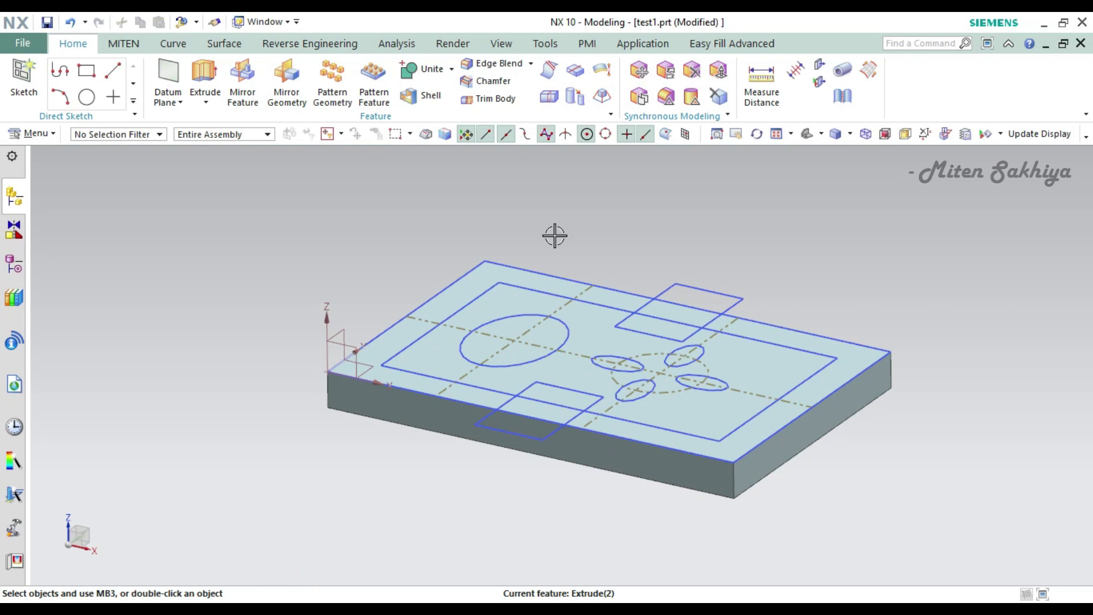
key(x)
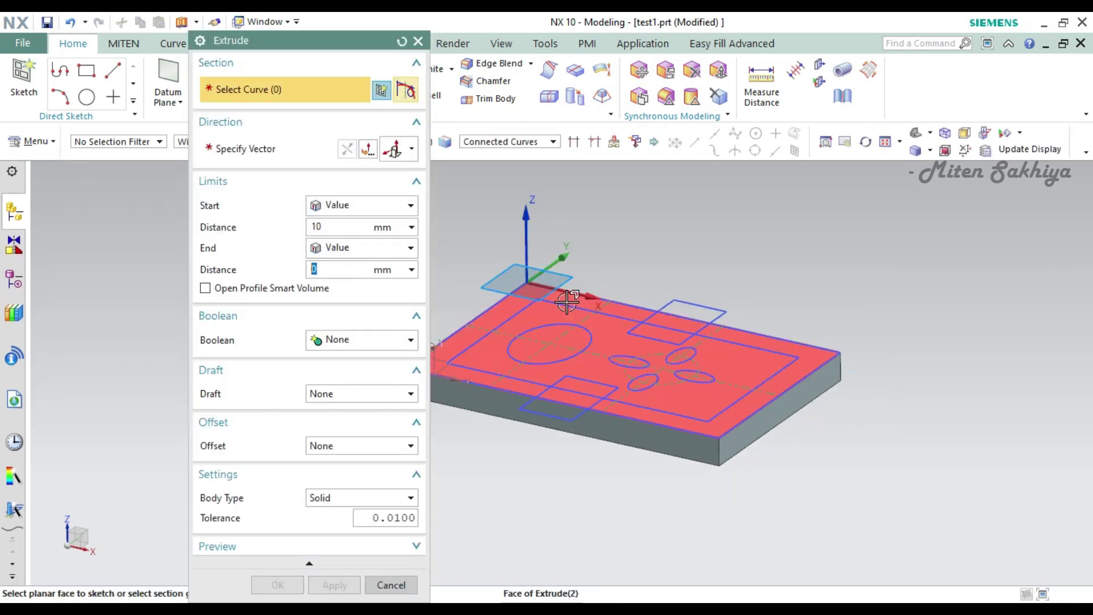
- Extrude the inner rectangle from 0 to 30 mm with a 10° draft from the start limit
click(568, 307)
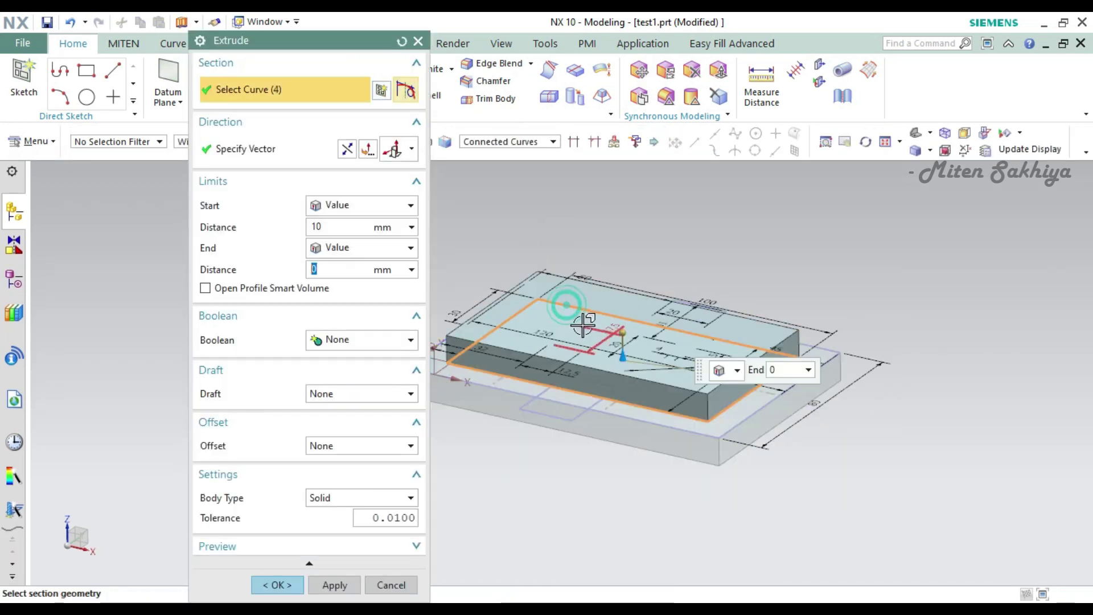
click(336, 228)
text(0)
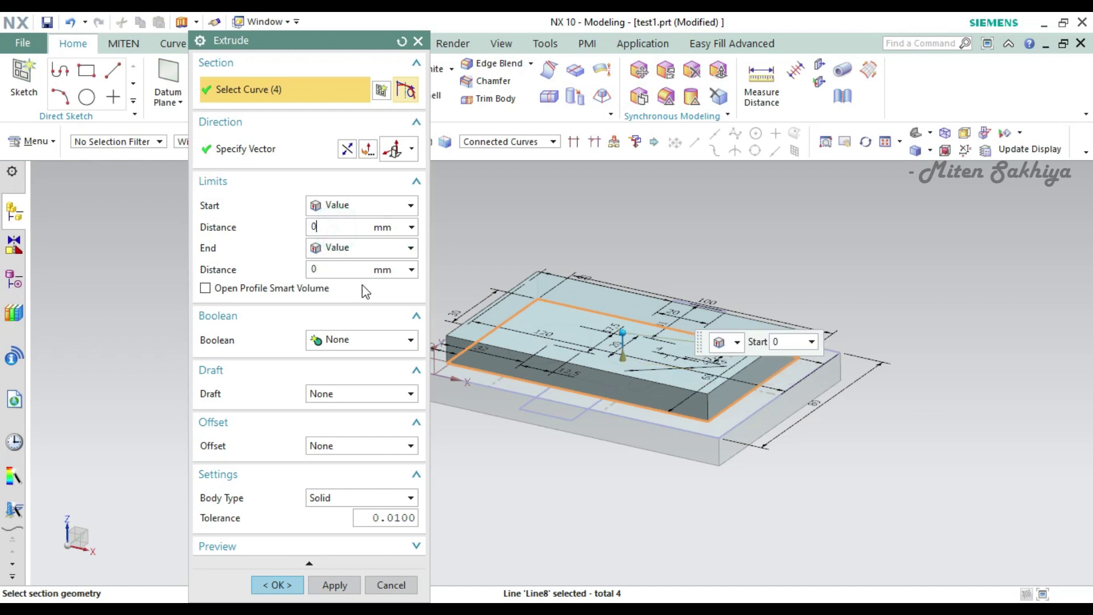
click(345, 265)
text(30)
key(Return)
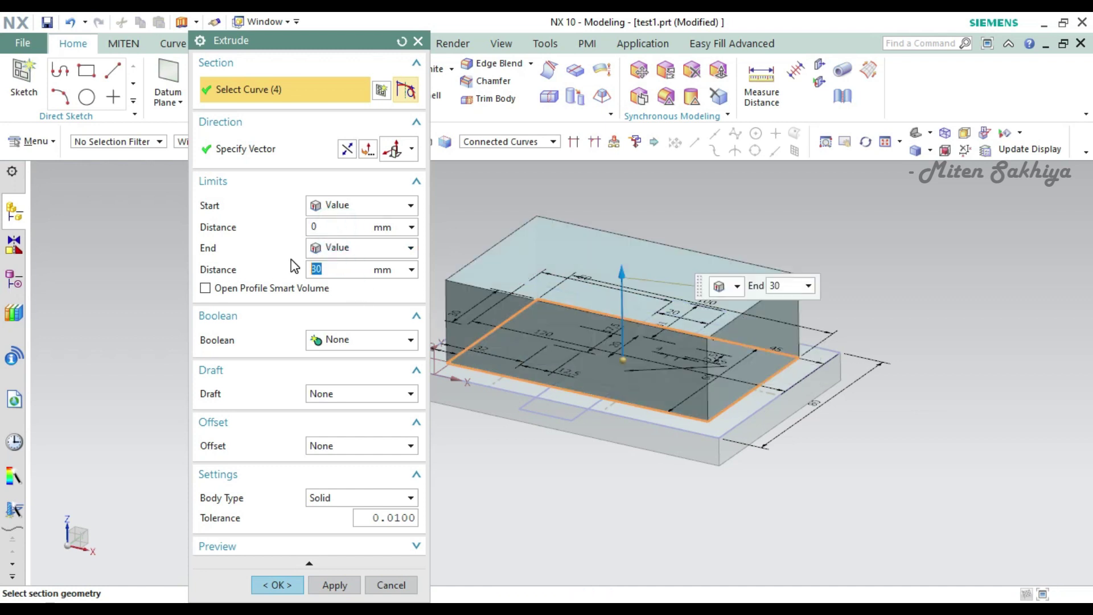
click(356, 395)
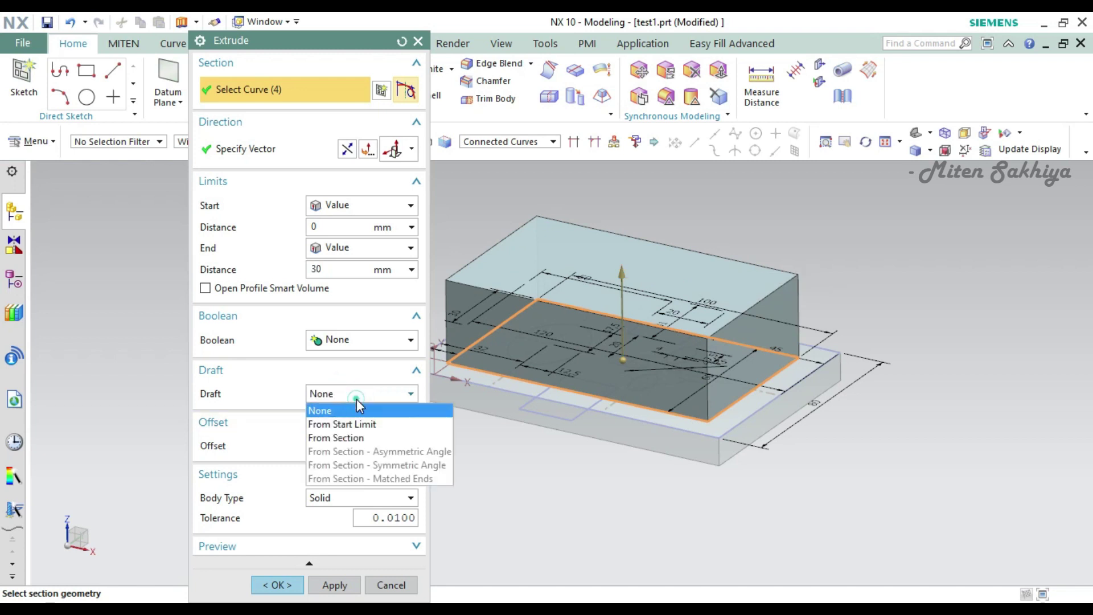
click(357, 425)
click(278, 397)
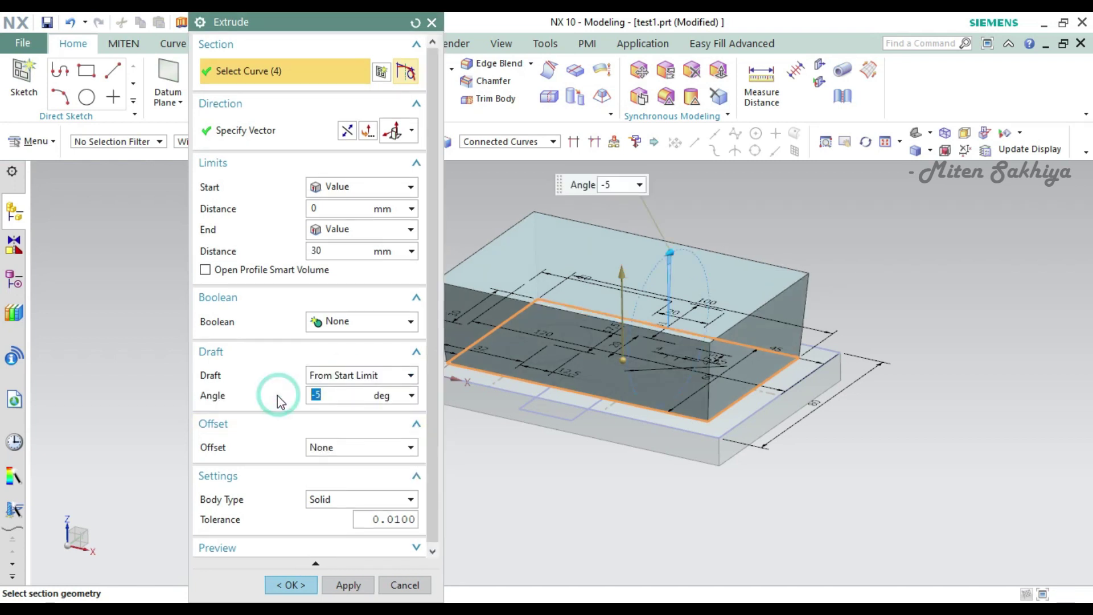
text(10)
key(Return)
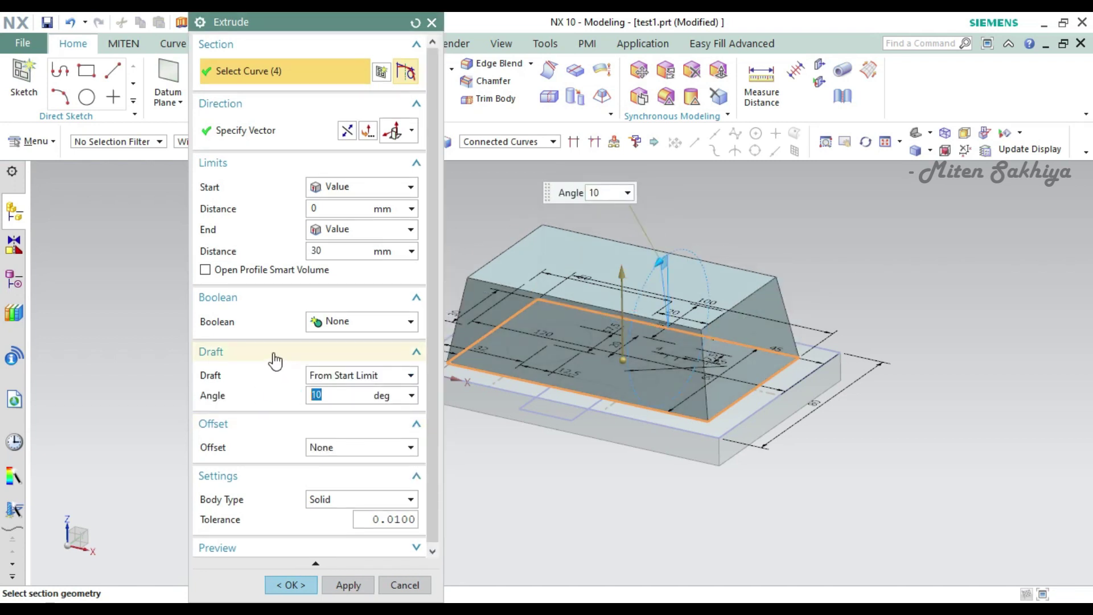
click(290, 585)
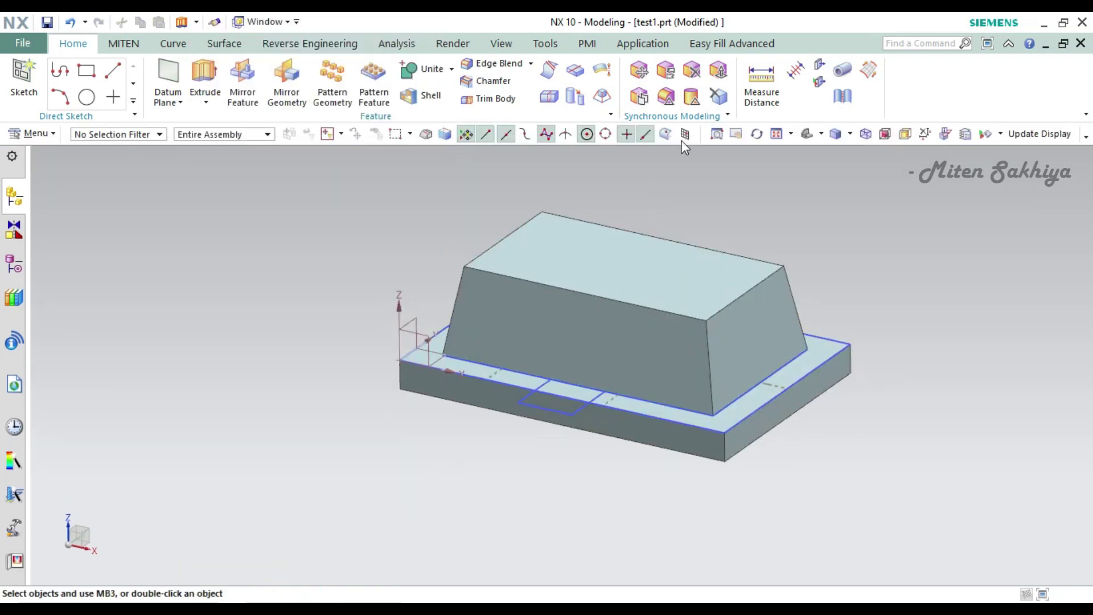
- Draft the block's faces 15° using its bottom edge and an end edge as two fixed-edge sets
click(606, 92)
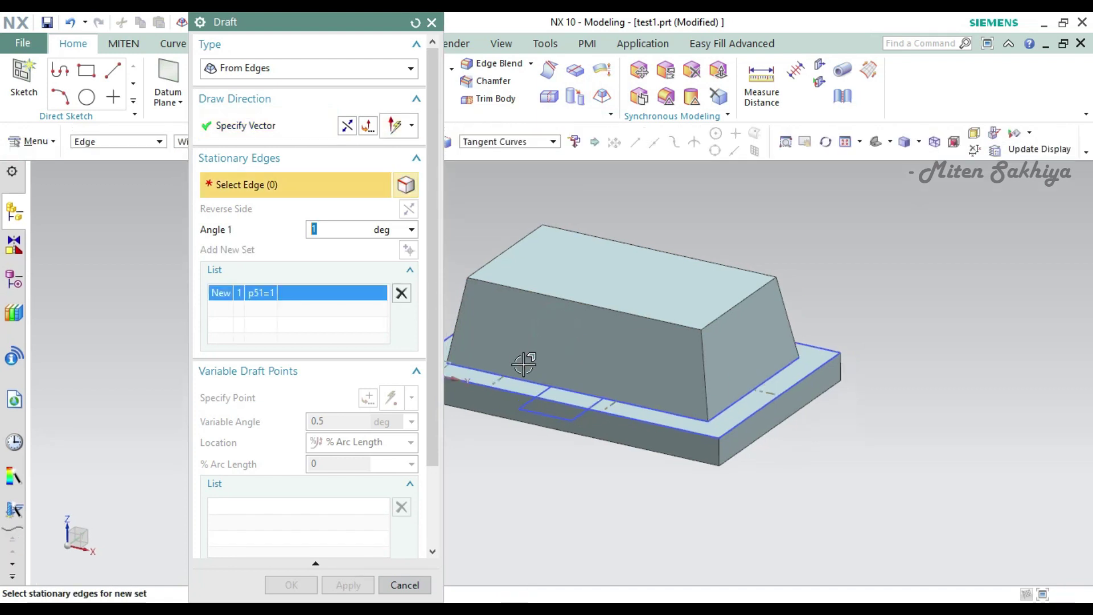
click(520, 374)
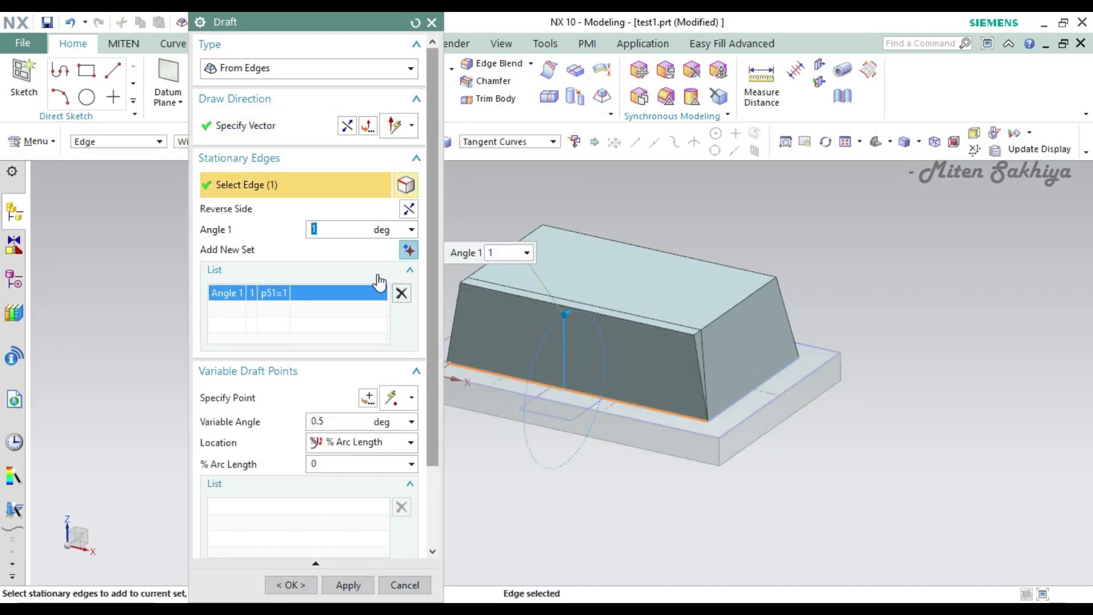
text(15)
key(Return)
middle_drag(1000, 362, 743, 413)
middle_click(743, 413)
click(772, 330)
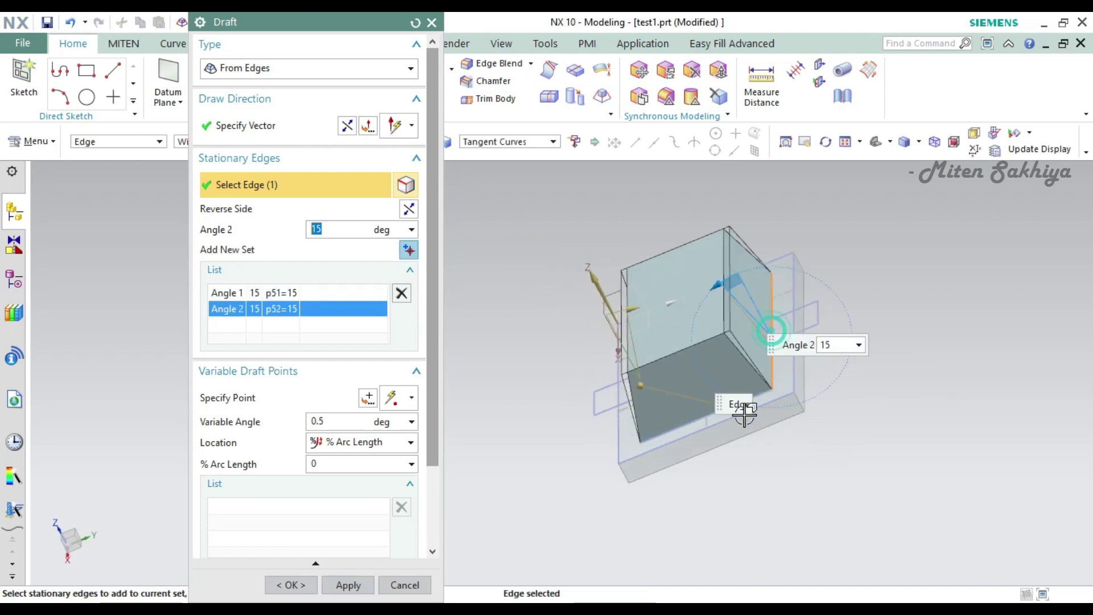
click(291, 585)
mouse_move(435, 505)
middle_down()
mouse_move(508, 454)
mouse_move(485, 470)
middle_up()
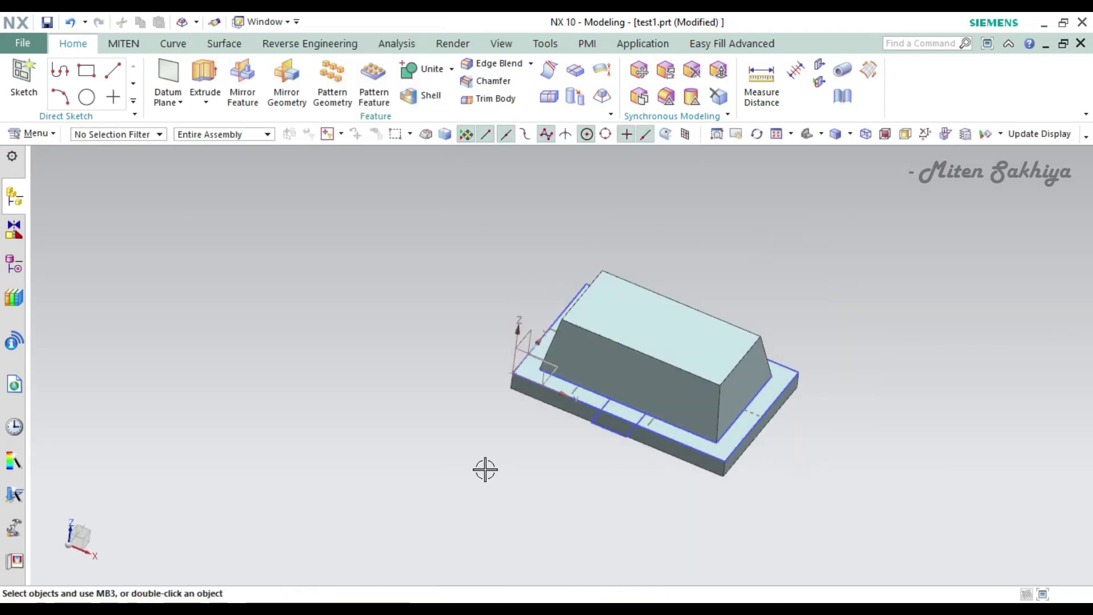
scroll(627, 360, up, 2)
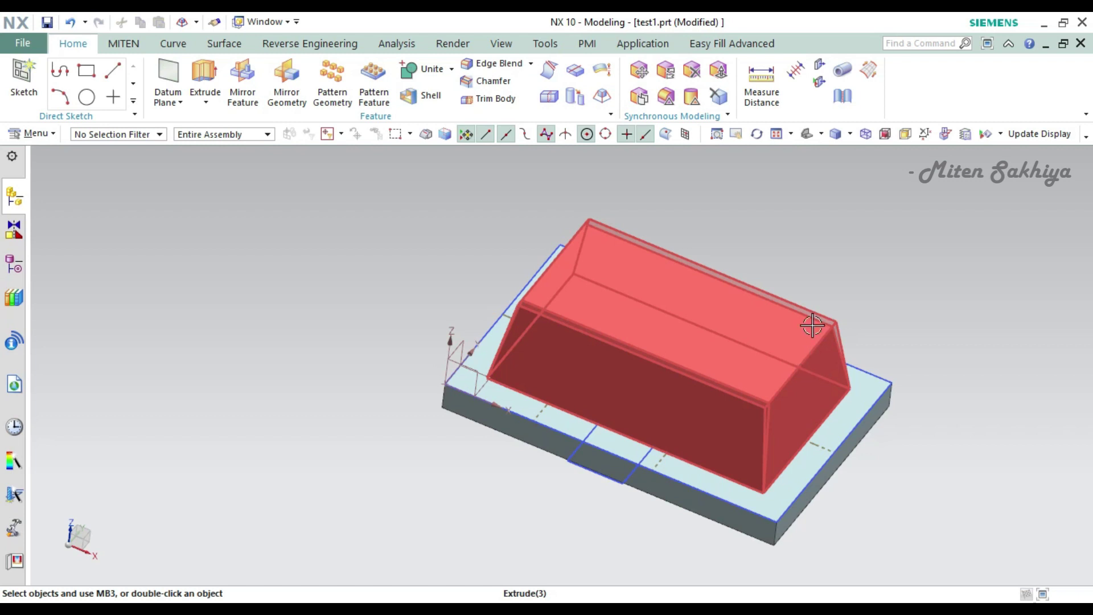
- Create a bisector datum plane midway between two opposite faces of the part
click(169, 97)
click(240, 68)
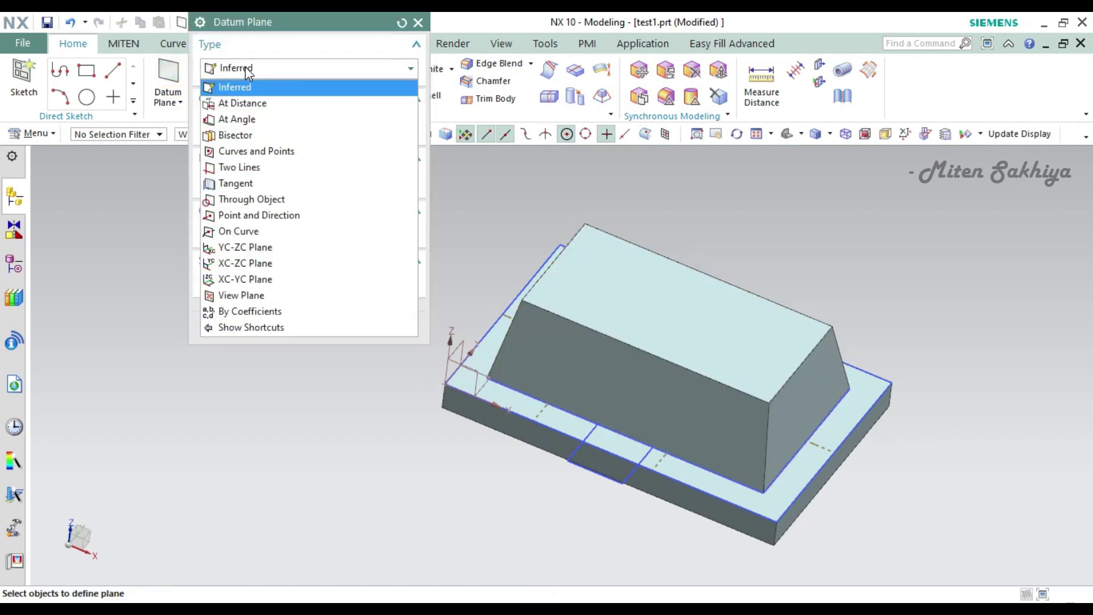
click(262, 136)
click(493, 420)
mouse_move(812, 272)
middle_down()
mouse_move(752, 285)
mouse_move(798, 264)
middle_up()
click(858, 263)
mouse_move(878, 428)
middle_down()
mouse_move(909, 391)
mouse_move(938, 393)
middle_up()
middle_click(882, 434)
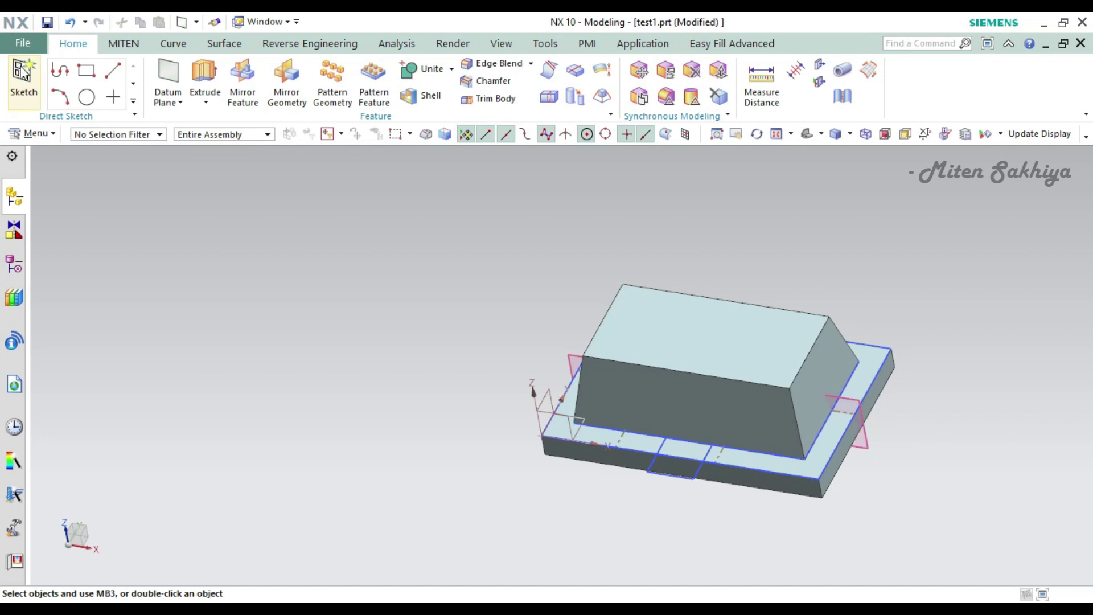
- Start a new sketch placed on the bisector datum plane
click(23, 74)
click(863, 450)
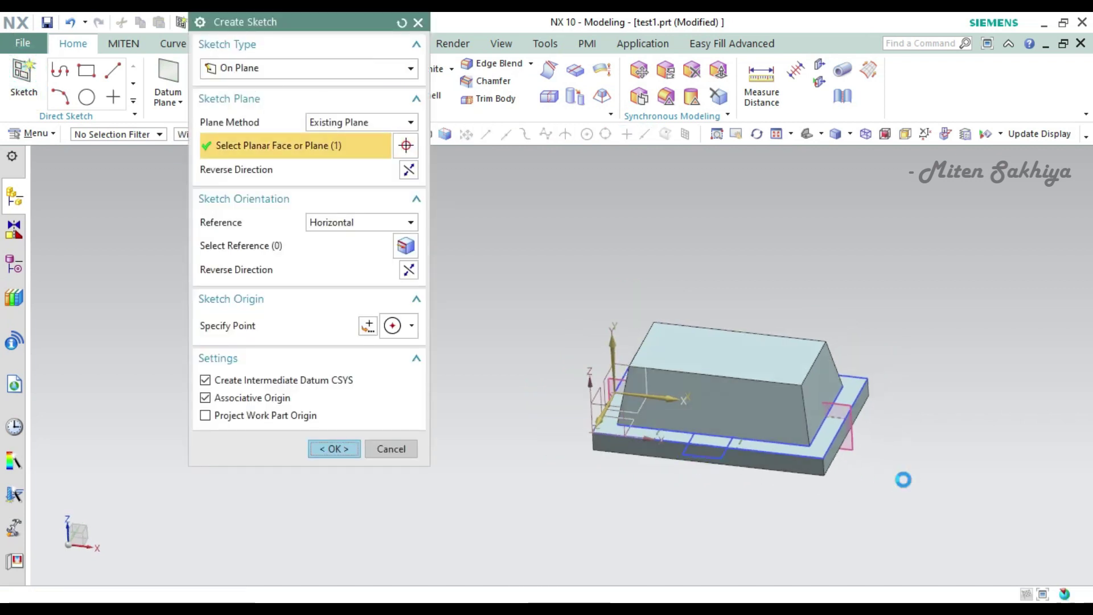
middle_click(904, 480)
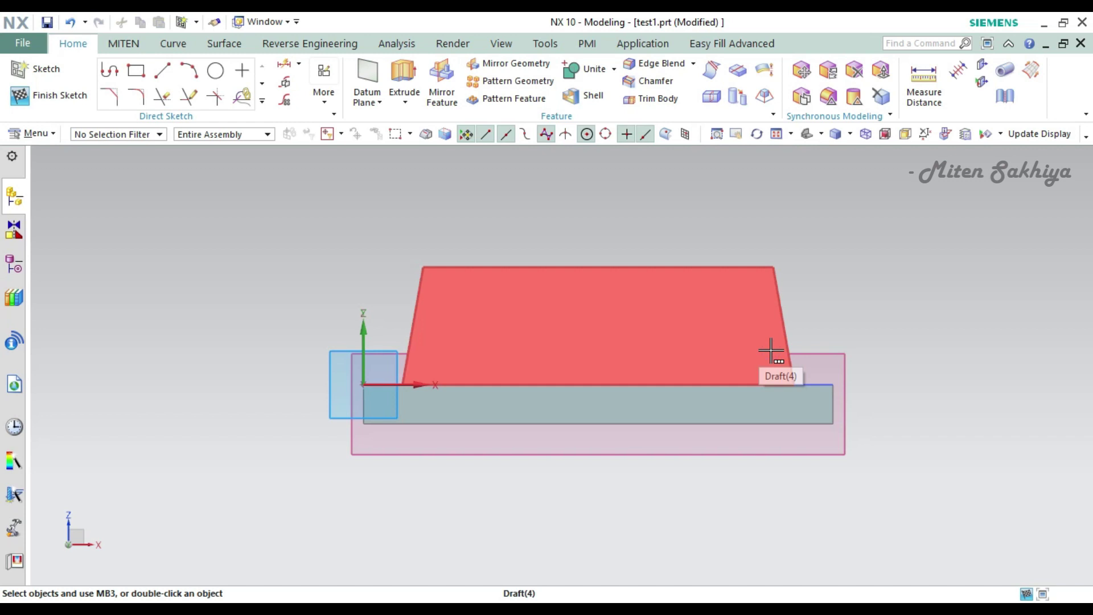
scroll(636, 372, up, 2)
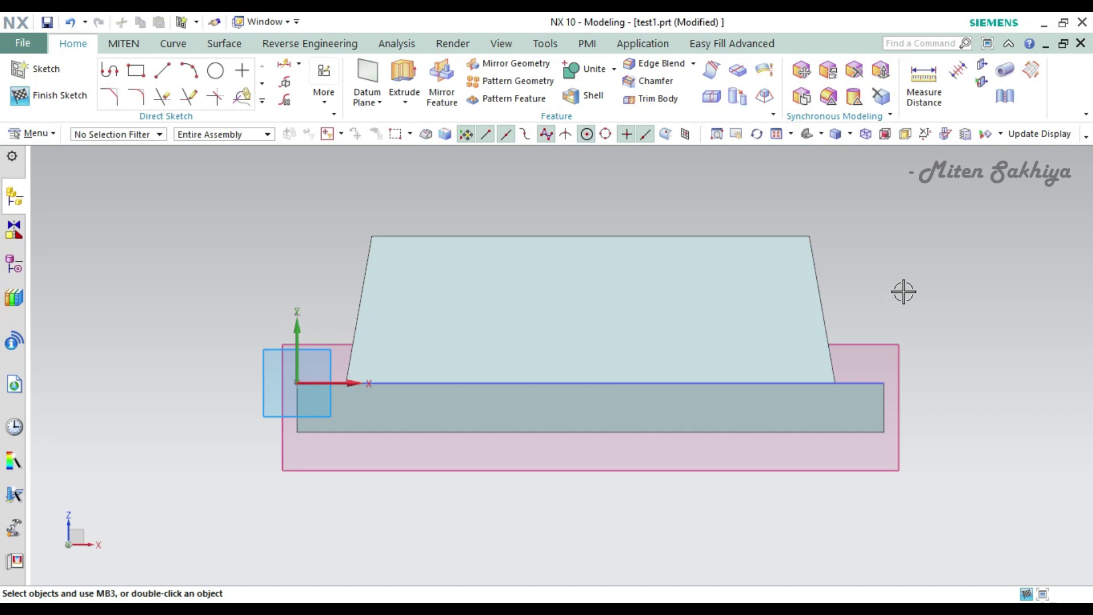
- Draw two arcs across the block's front profile, the second sagging toward the right
key(a)
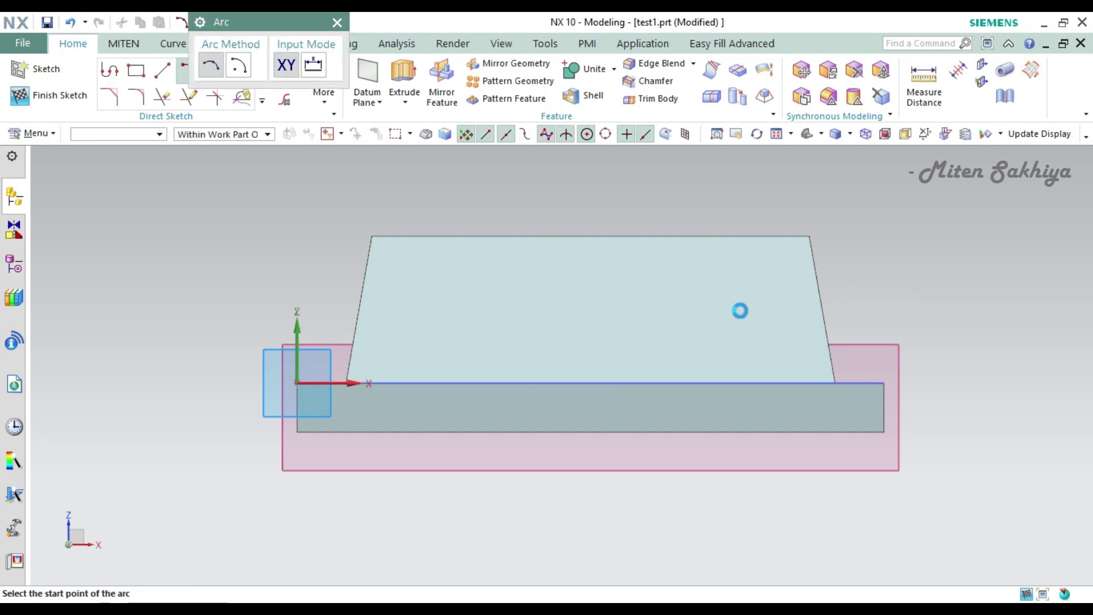
click(312, 260)
click(547, 342)
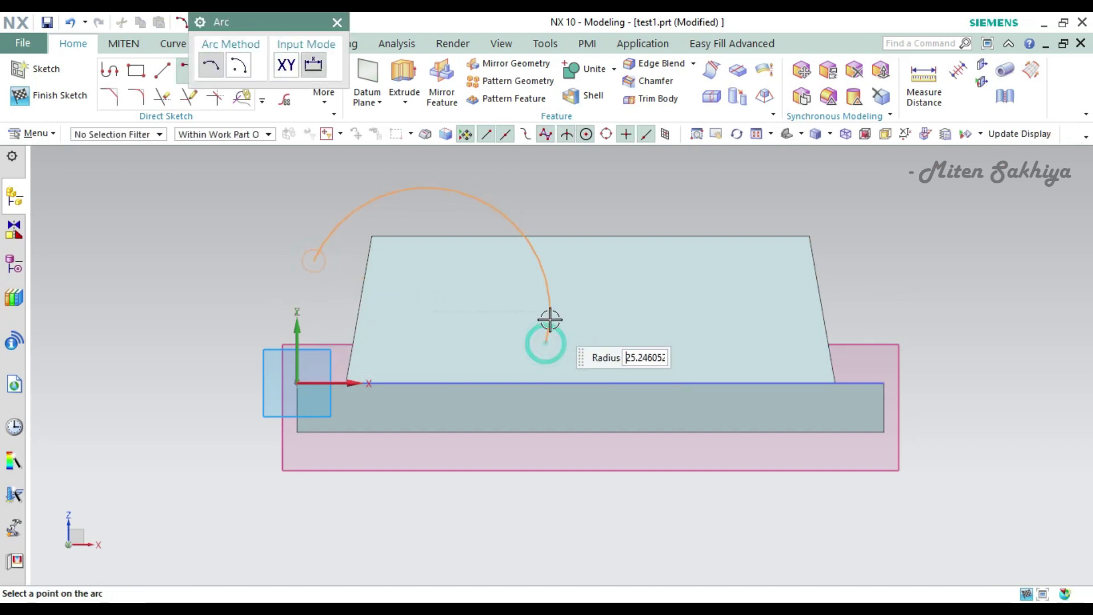
click(507, 315)
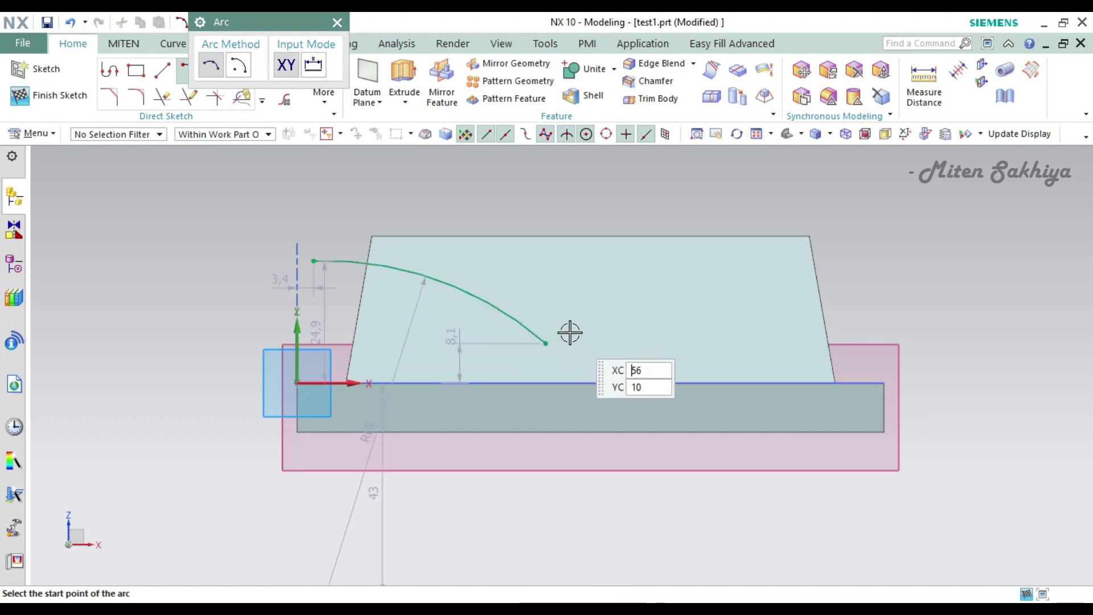
click(566, 328)
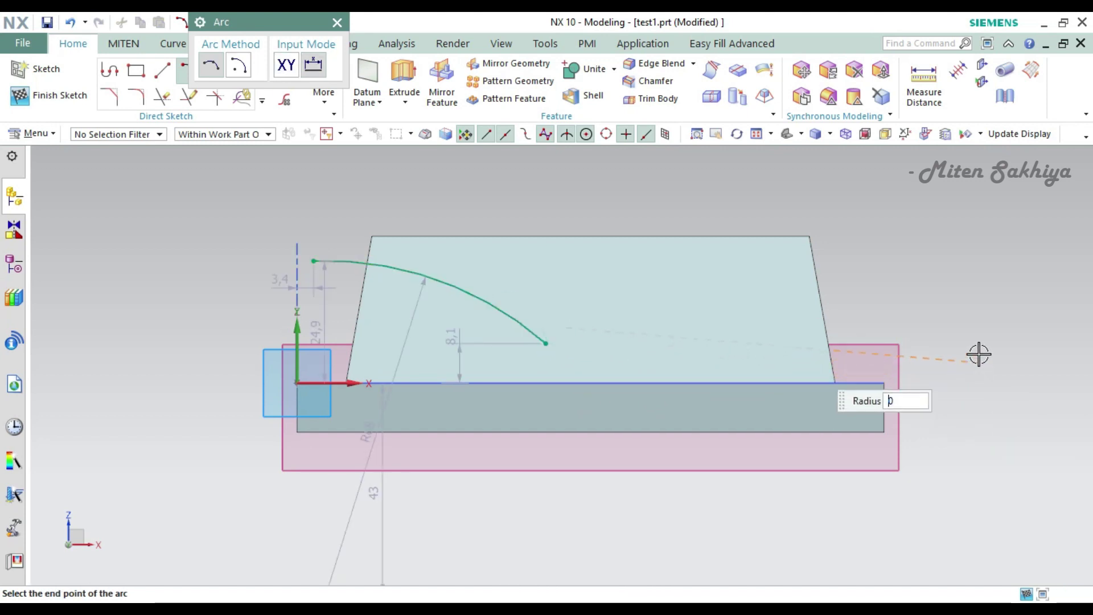
click(973, 329)
click(756, 371)
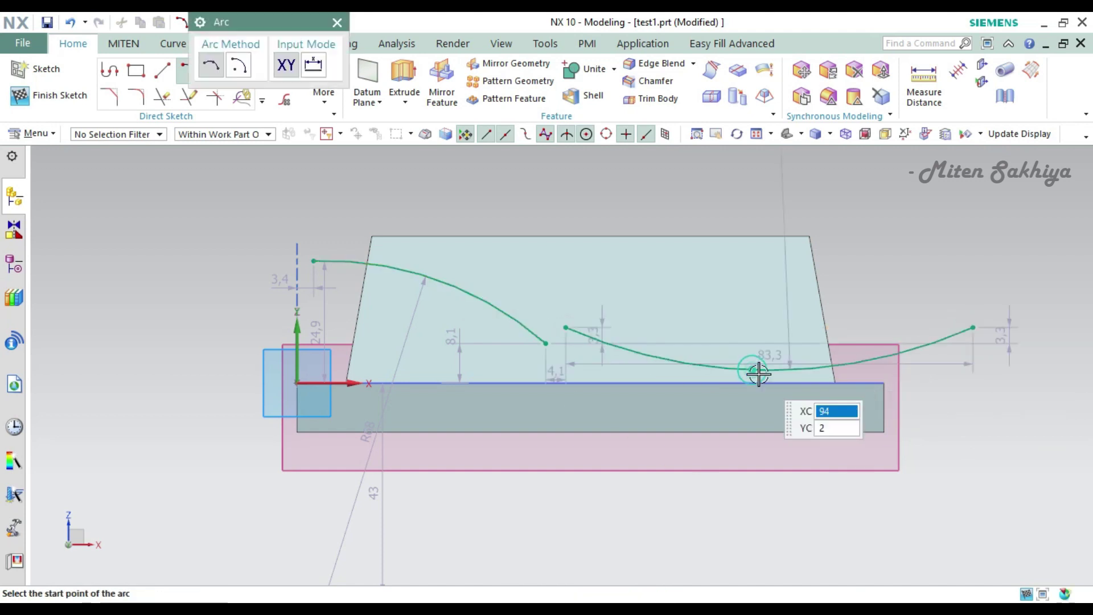
key(Escape)
- Apply a tangent constraint so the two arcs meet smoothly
key(c)
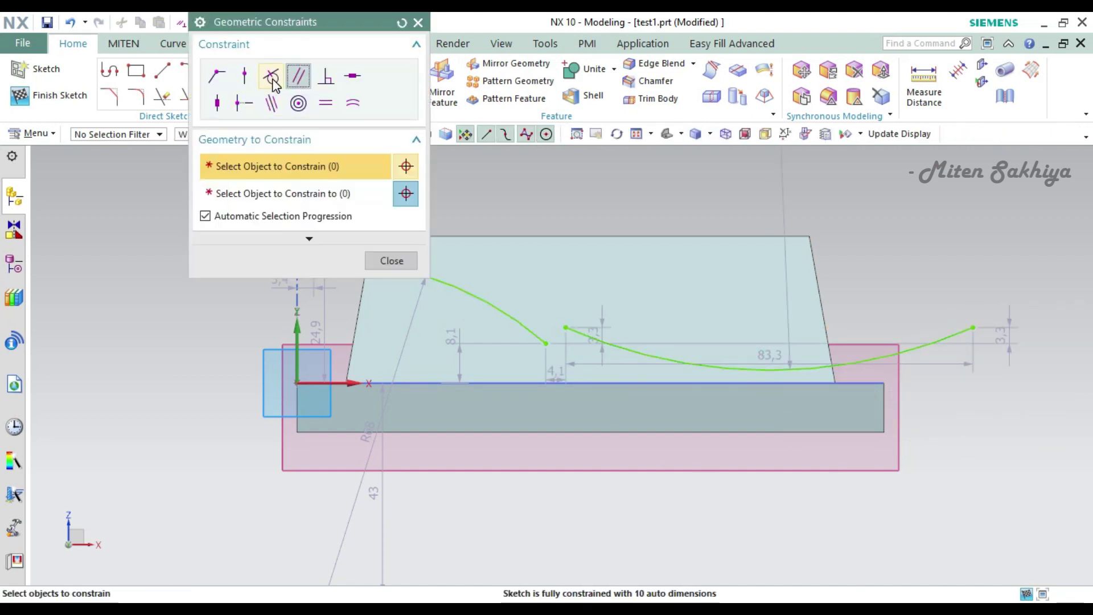
click(518, 329)
click(566, 333)
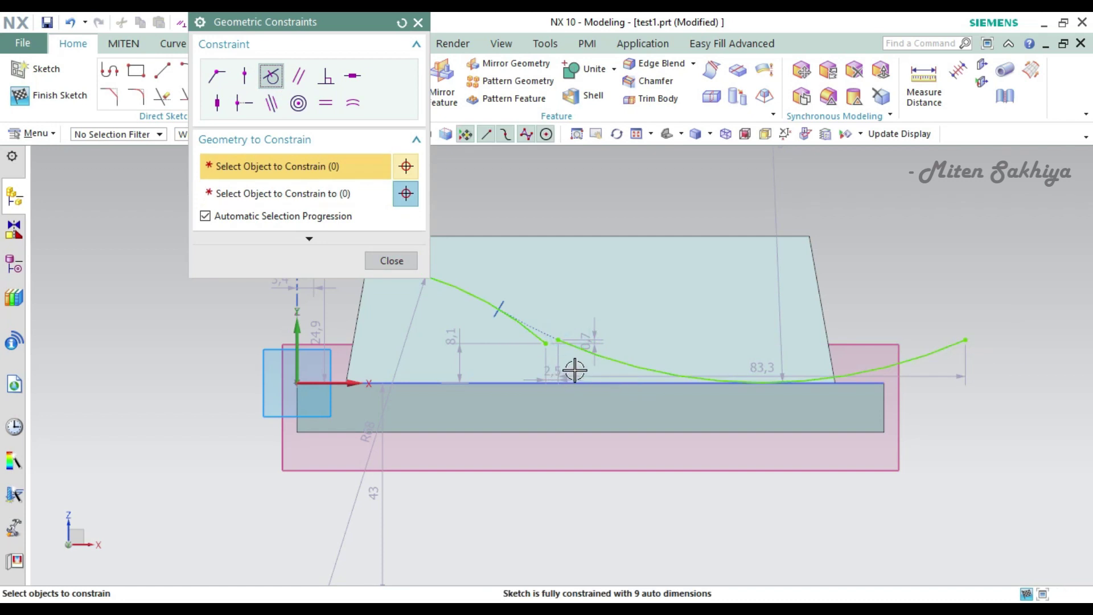
key(Escape)
- Extend the left arc, trim the leftover piece, and pull the right arc's end upward
key(e)
click(561, 336)
key(Escape)
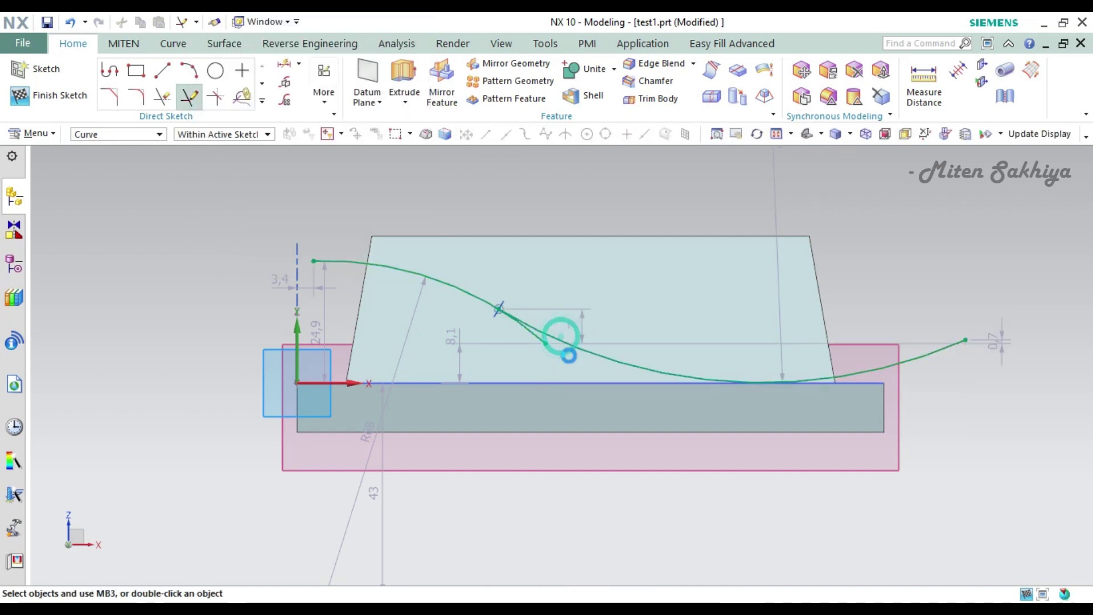
key(t)
click(547, 344)
key(Escape)
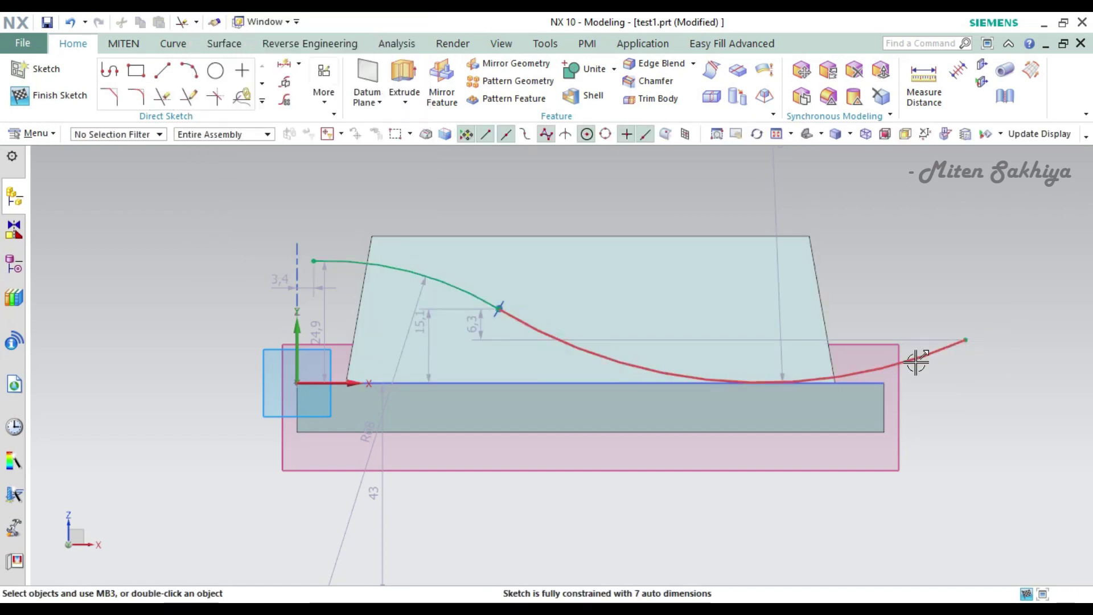
drag(917, 362, 919, 378)
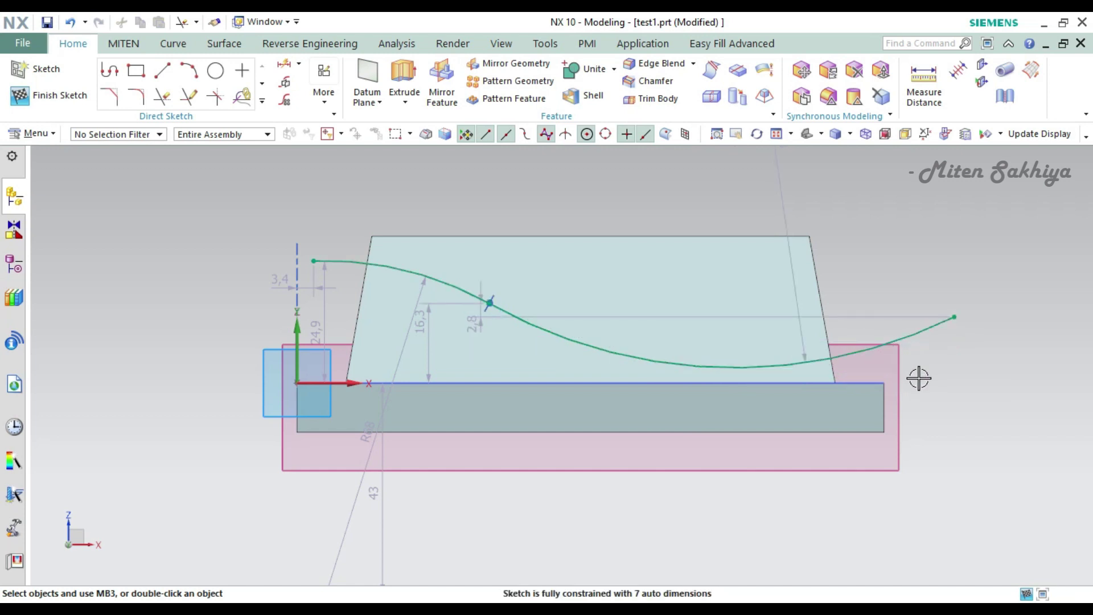
- Draw sloped side lines from the block's top-left and top-right corners down to the X axis
key(z)
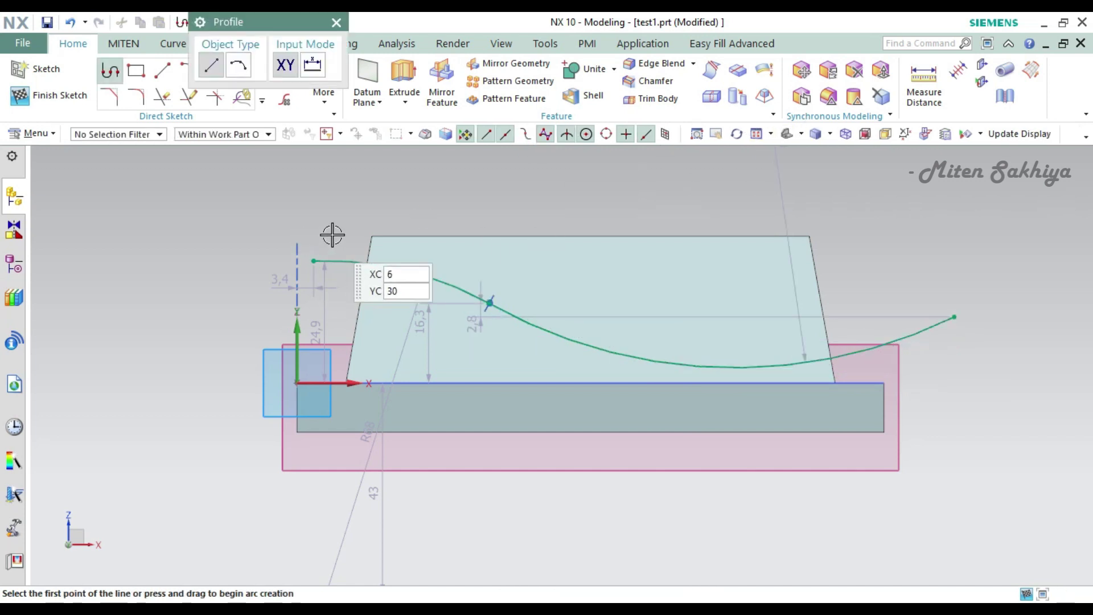
click(371, 234)
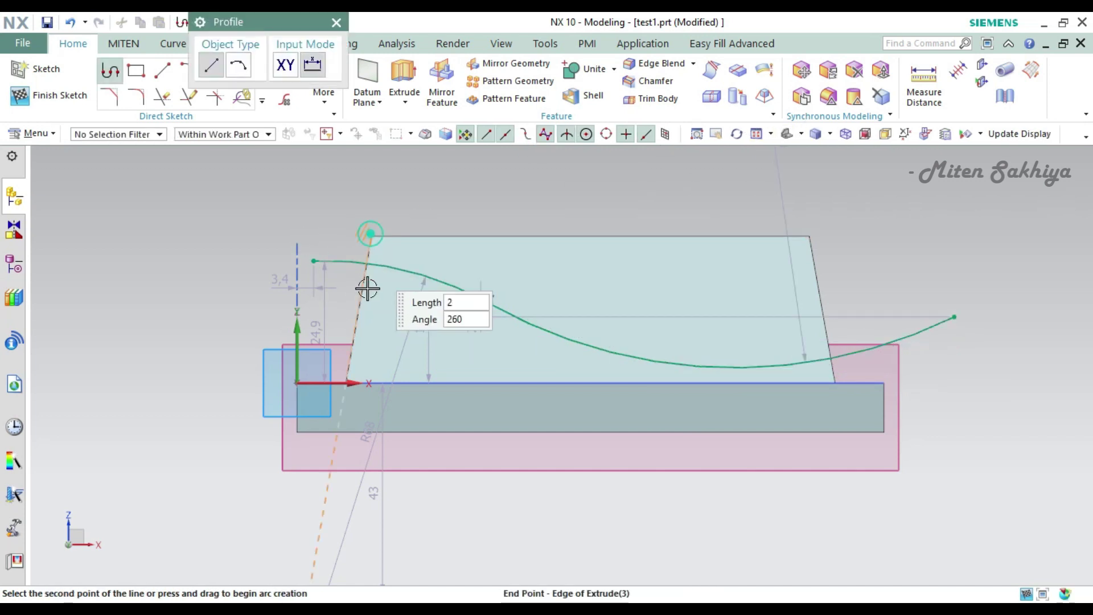
click(347, 380)
middle_click(800, 242)
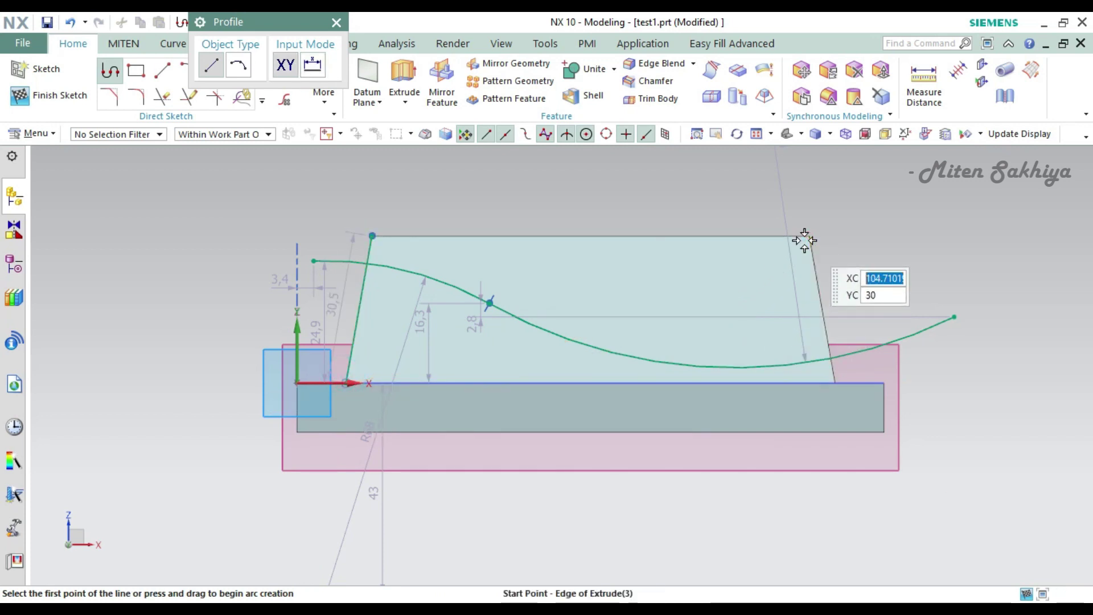
click(810, 236)
click(831, 379)
key(Escape)
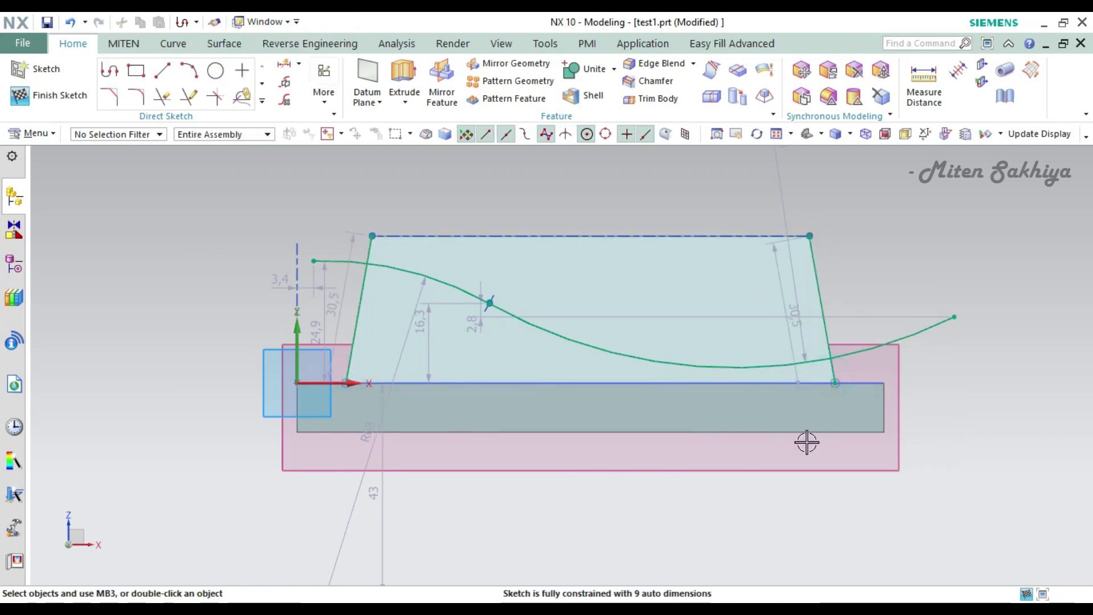
- Quick Trim the wave's overhangs beyond the left and right side lines
key(t)
click(349, 262)
click(876, 338)
key(Escape)
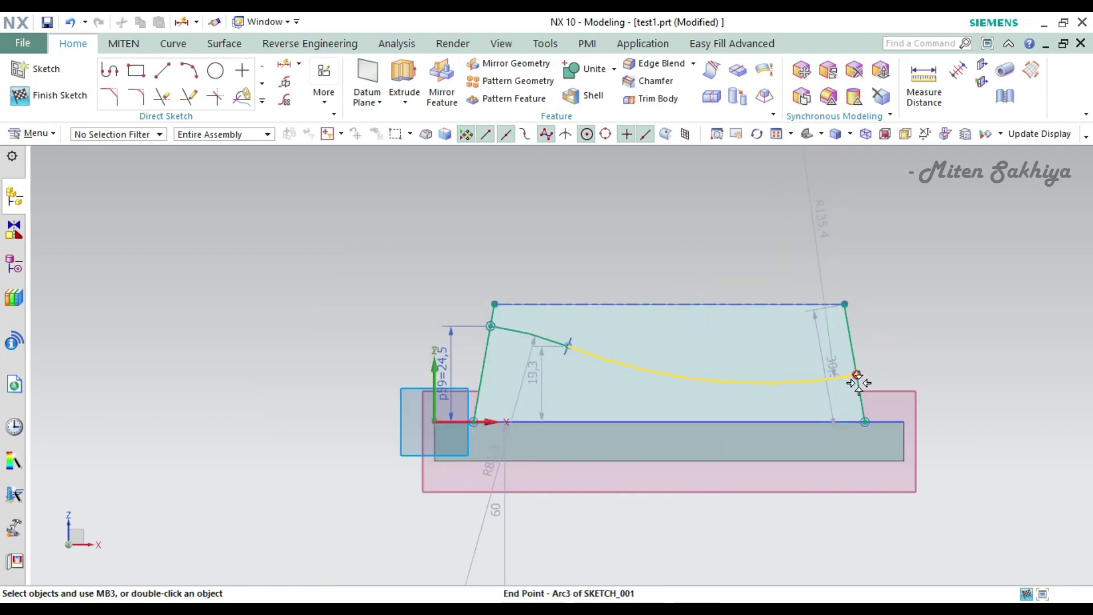
- Add a height dimension at the wave's right end
key(d)
click(857, 374)
click(865, 422)
click(982, 418)
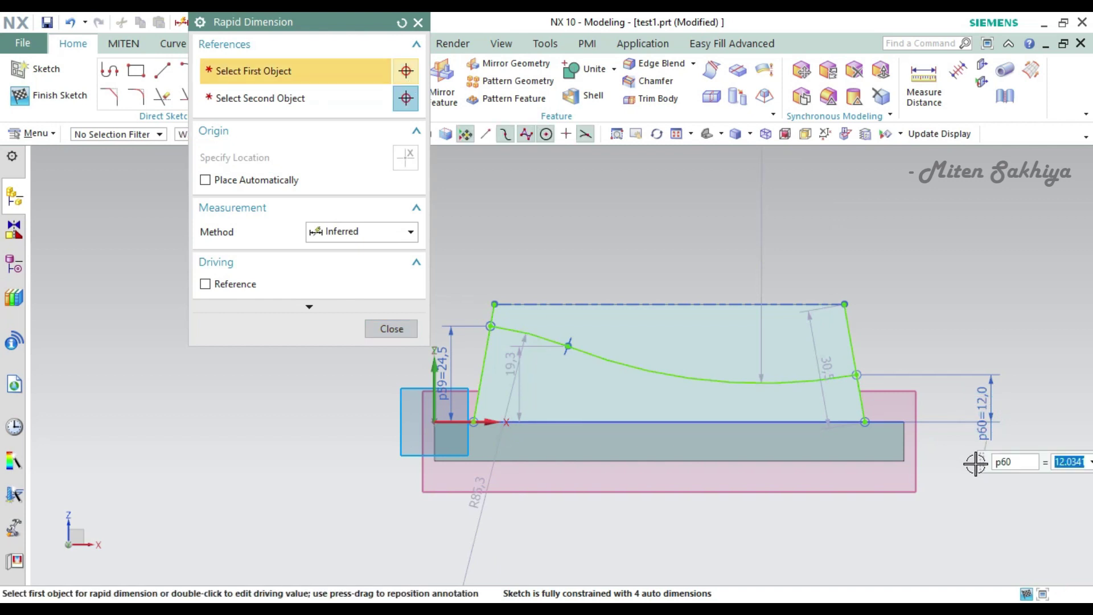
- Set the wave's right end height to 13 and left end height to 15
text(13)
key(Return)
key(Escape)
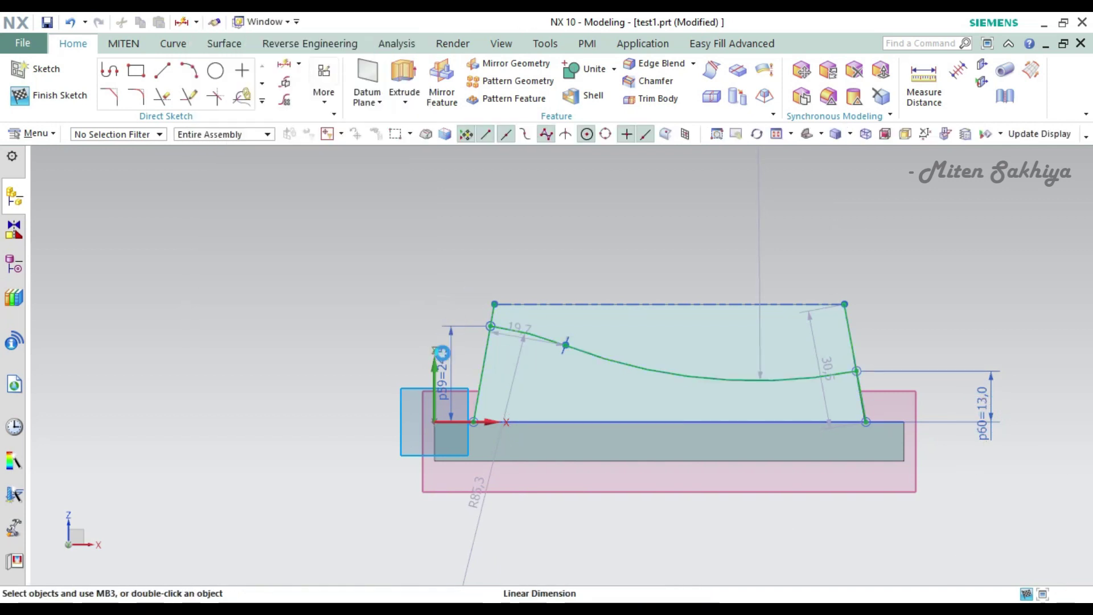
double_click(441, 353)
text(15)
key(Return)
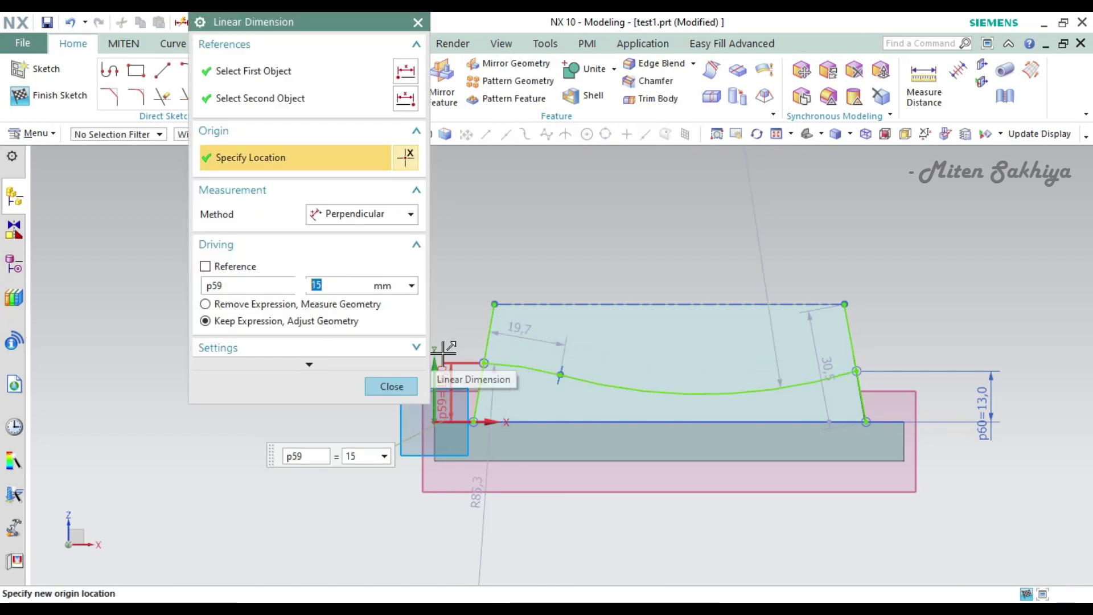
key(Escape)
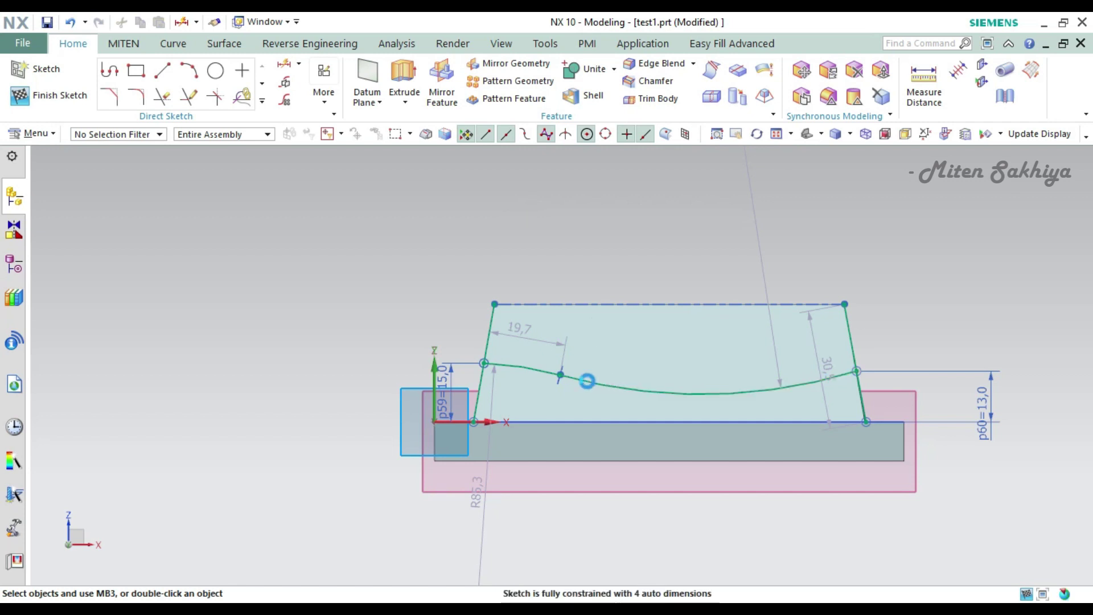
- Dimension the wave's middle point to the bottom line at height 15
key(d)
click(561, 374)
click(647, 422)
click(638, 502)
text(15)
key(Return)
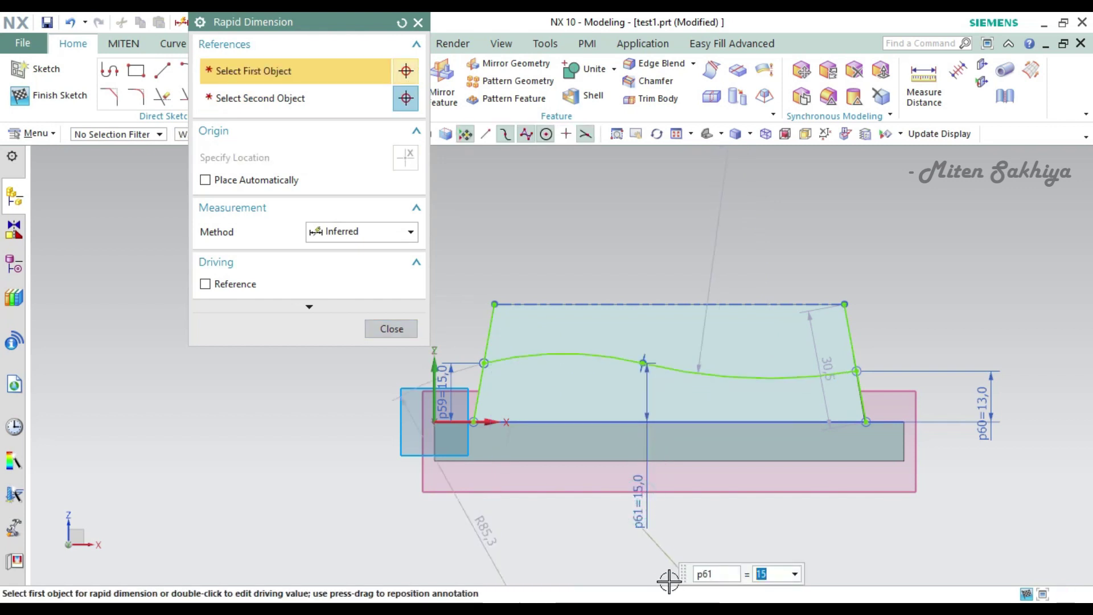
key(Escape)
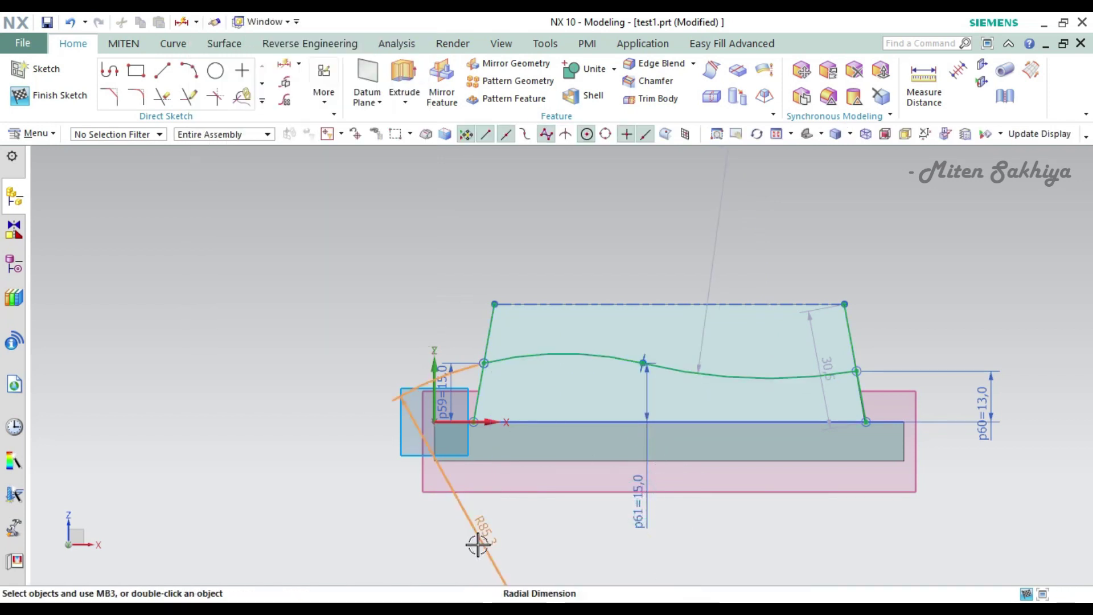
- Set the left arc radius to 55 and right arc radius to 70, then finish the sketch
double_click(478, 542)
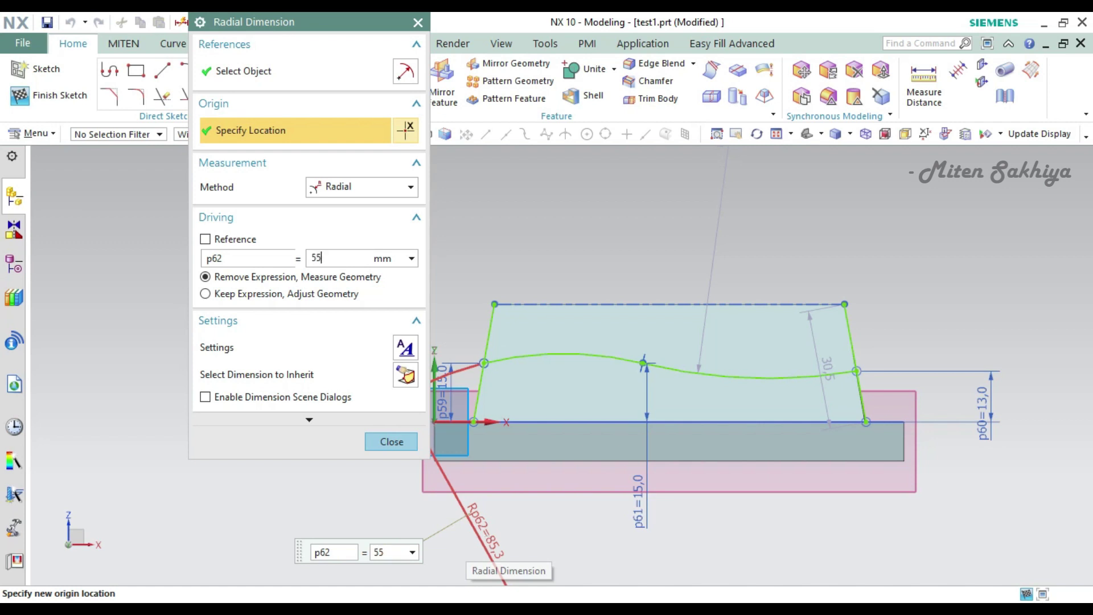
key(Return)
click(731, 251)
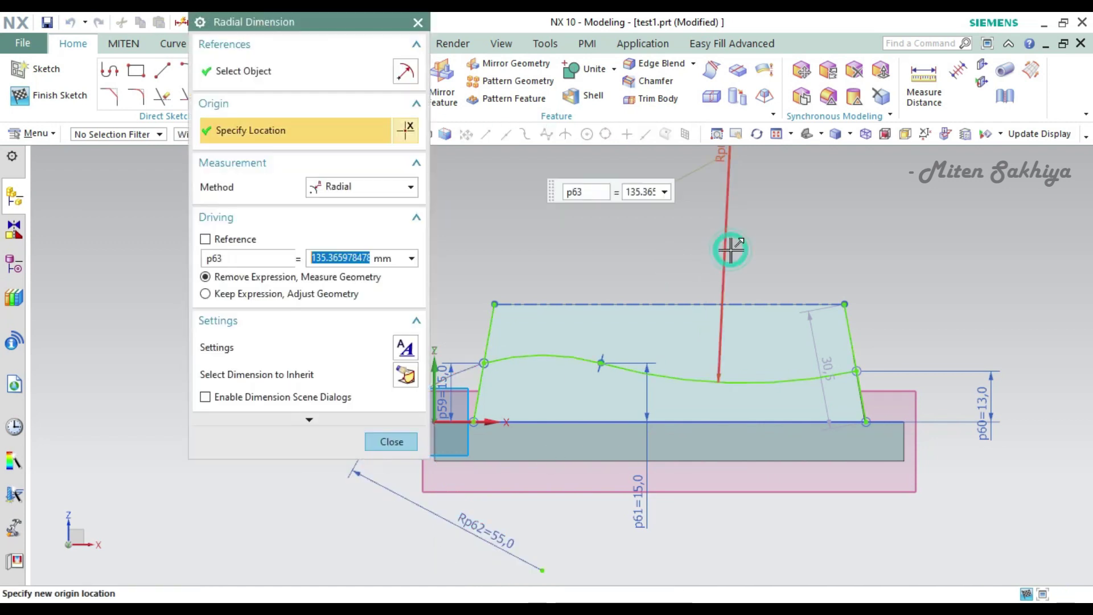
text(70)
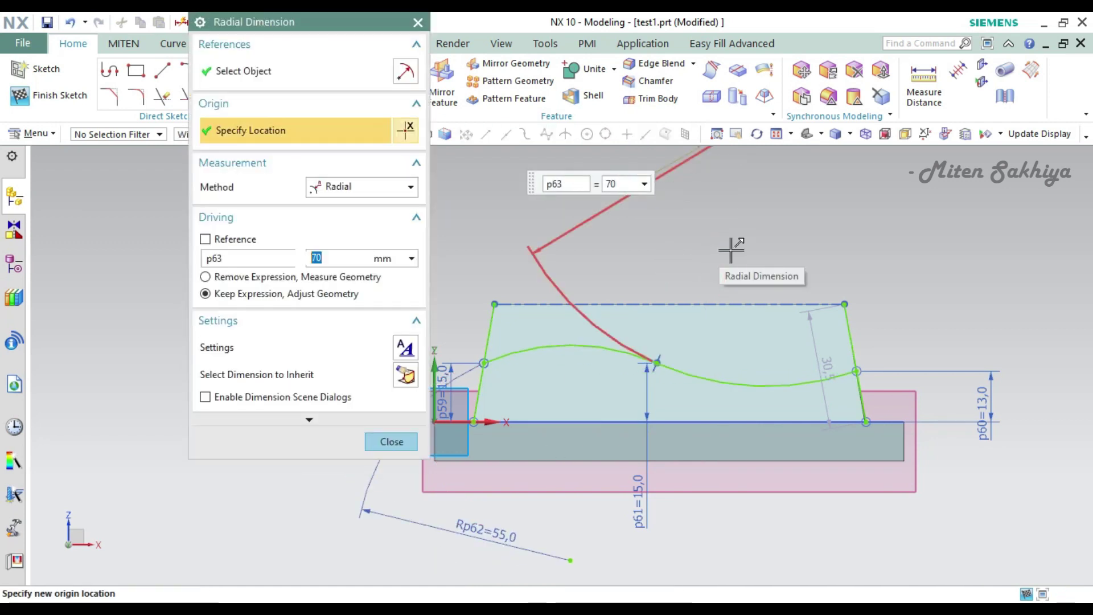
key(Return)
key(ctrl+q)
mouse_move(793, 315)
middle_down()
mouse_move(752, 346)
mouse_move(765, 364)
mouse_move(754, 349)
middle_up()
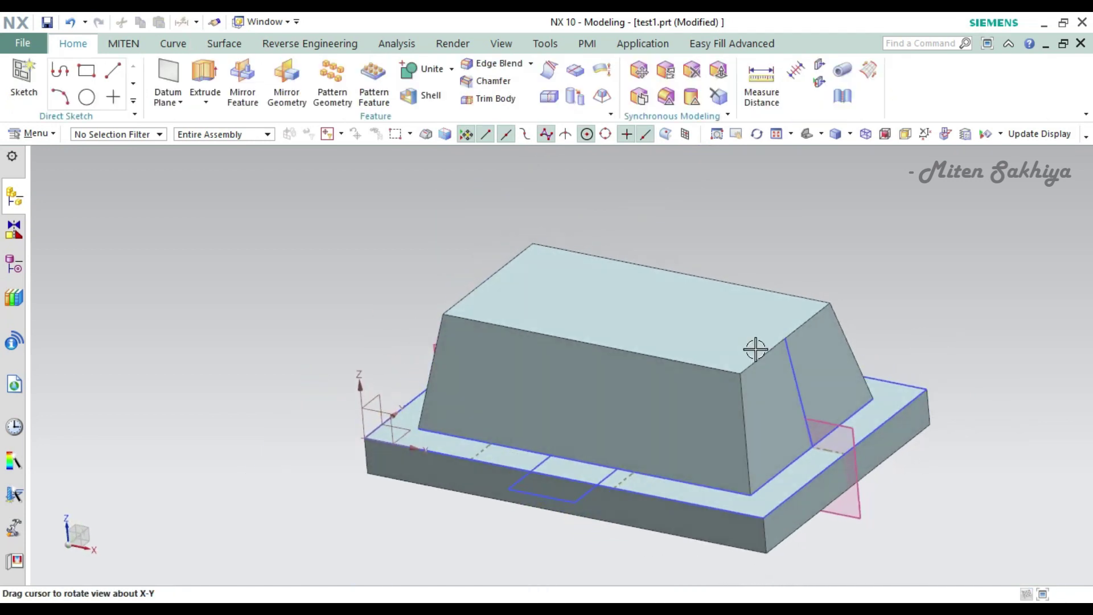
- Switch the part to Static Wireframe display and orbit the view
right_drag(255, 274, 280, 414)
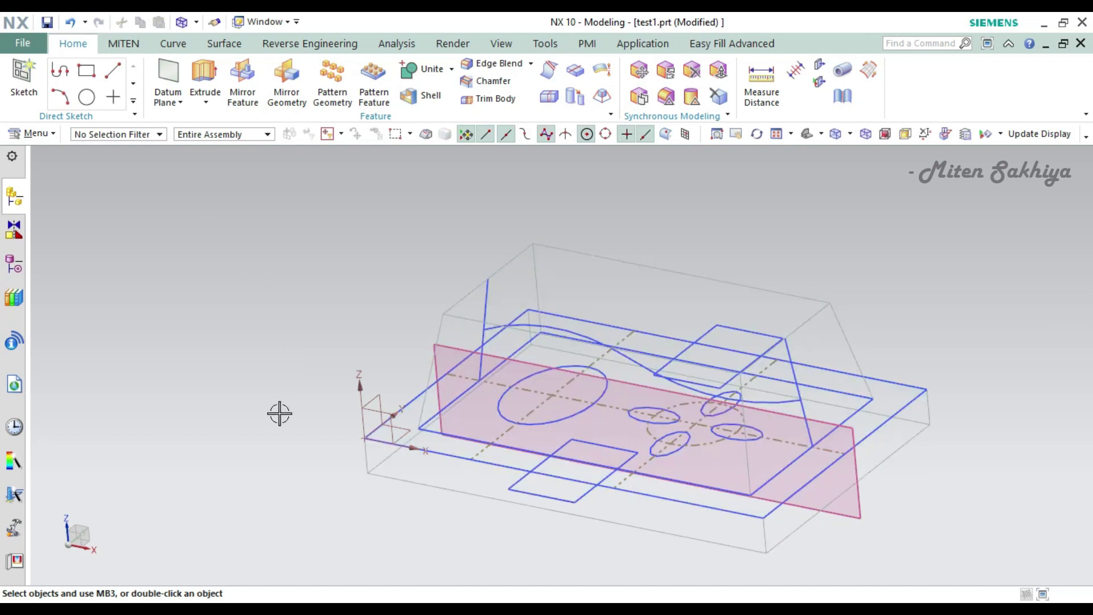
mouse_move(314, 450)
middle_down()
mouse_move(330, 432)
mouse_move(317, 442)
middle_up()
click(24, 77)
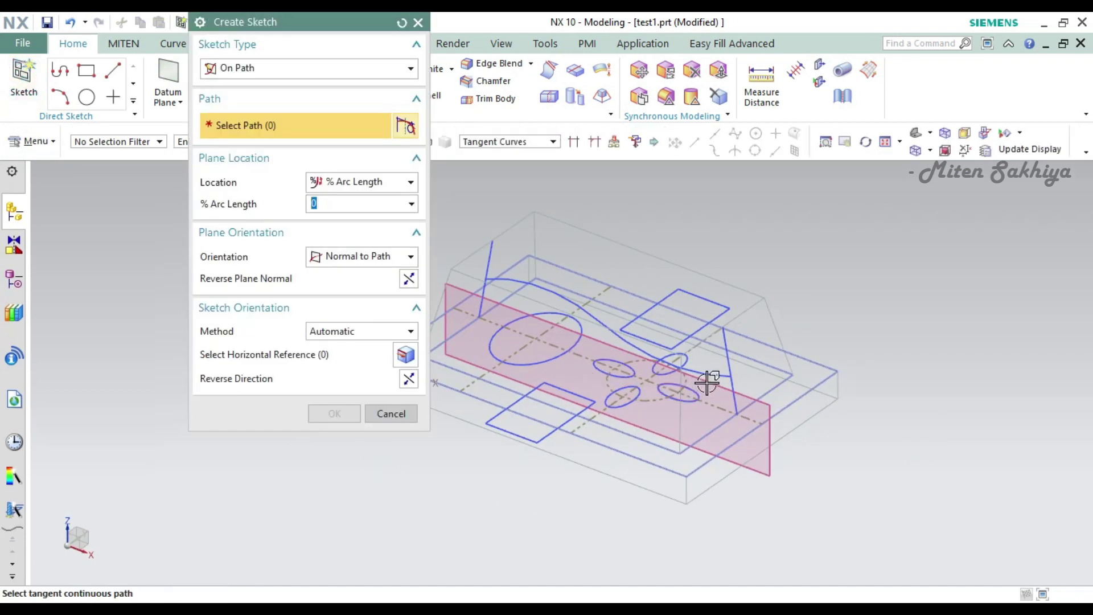
click(392, 413)
- Open the Part Navigator, reopen Sketch (6) to review it, then finish it and orbit back
click(18, 269)
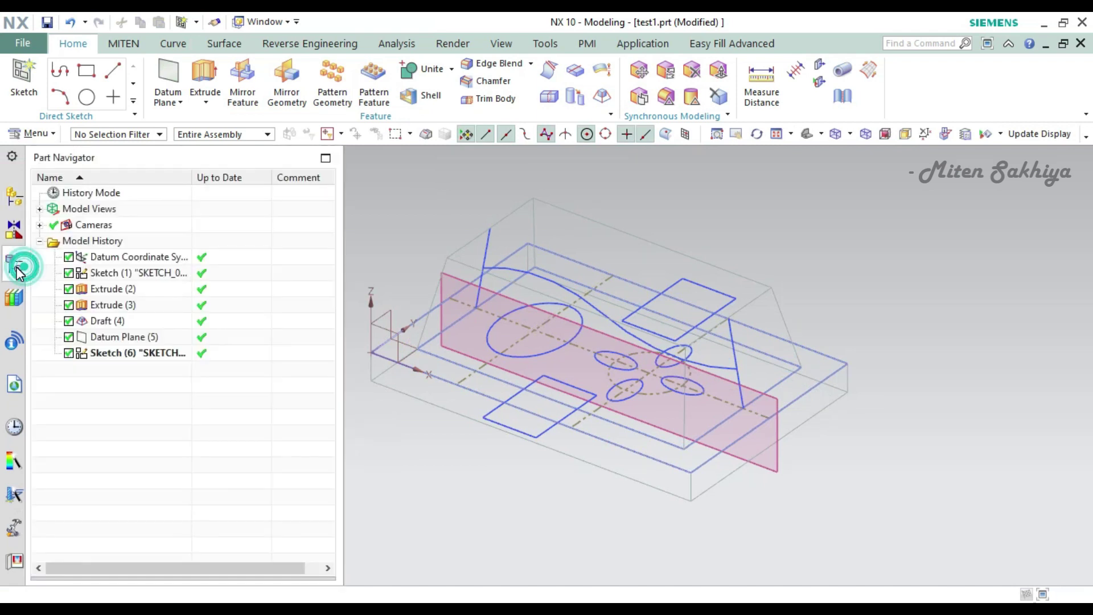
click(119, 358)
double_click(118, 357)
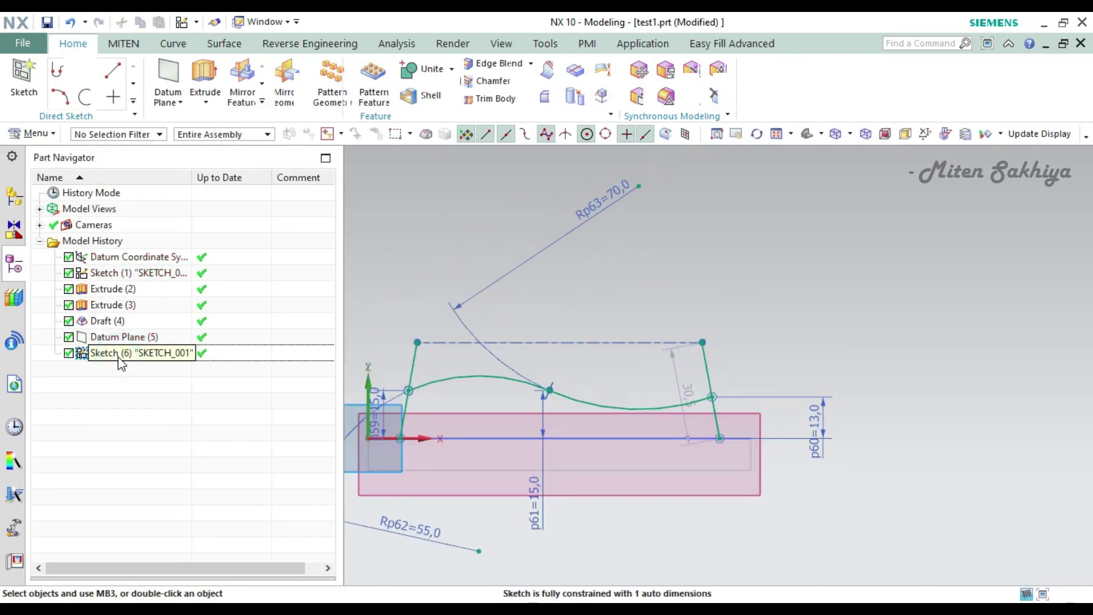
click(35, 94)
middle_drag(571, 337, 488, 378)
scroll(488, 378, up, 3)
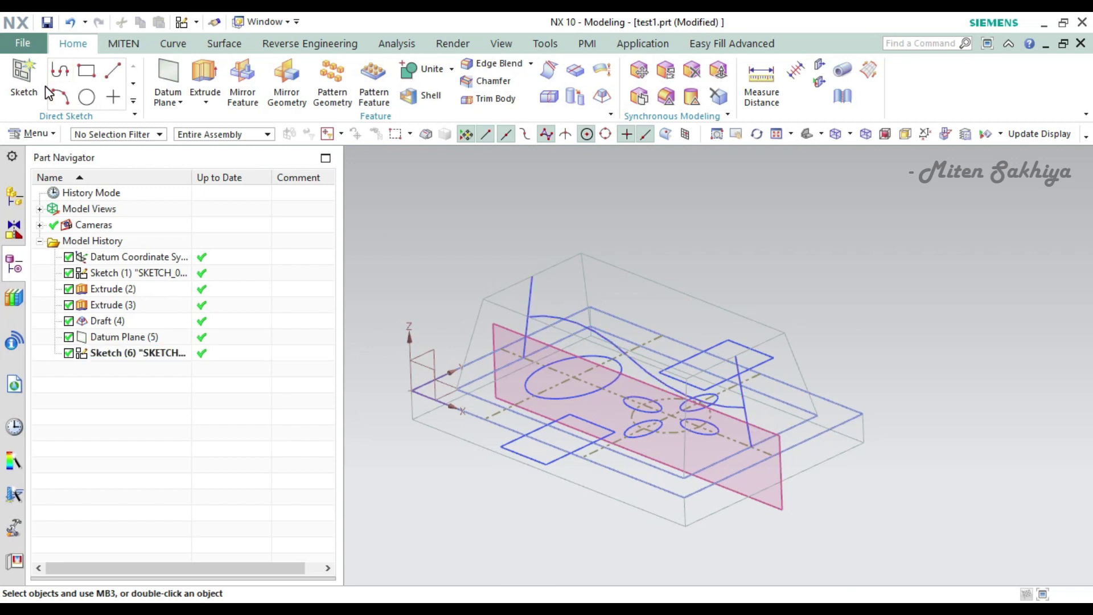
- Create an on-path sketch on the wavy curve at 0 arc length, with a bottom edge as horizontal reference
click(24, 79)
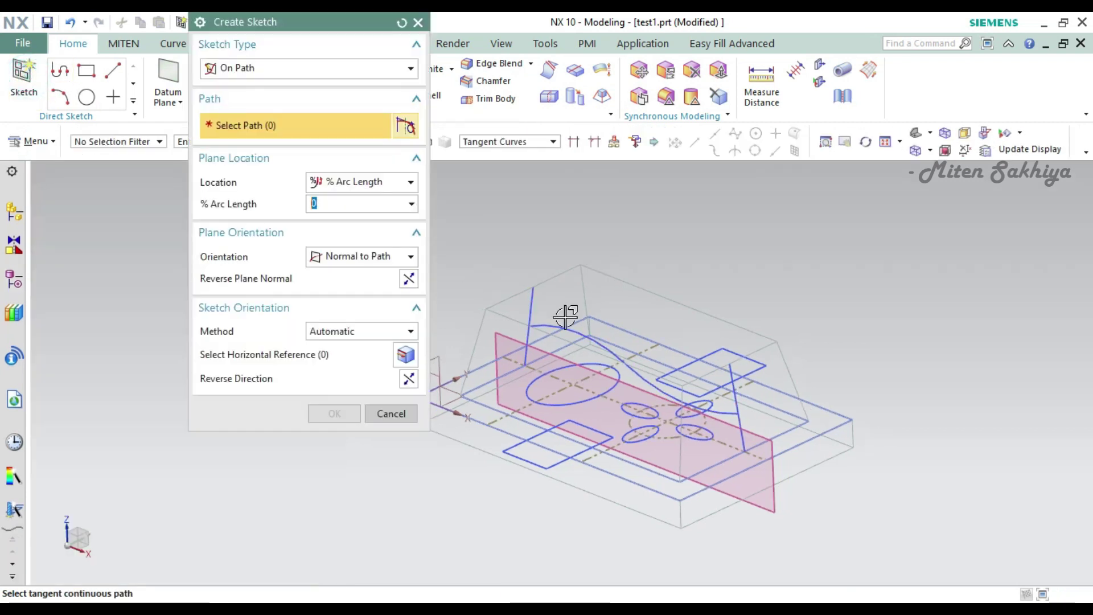
click(735, 413)
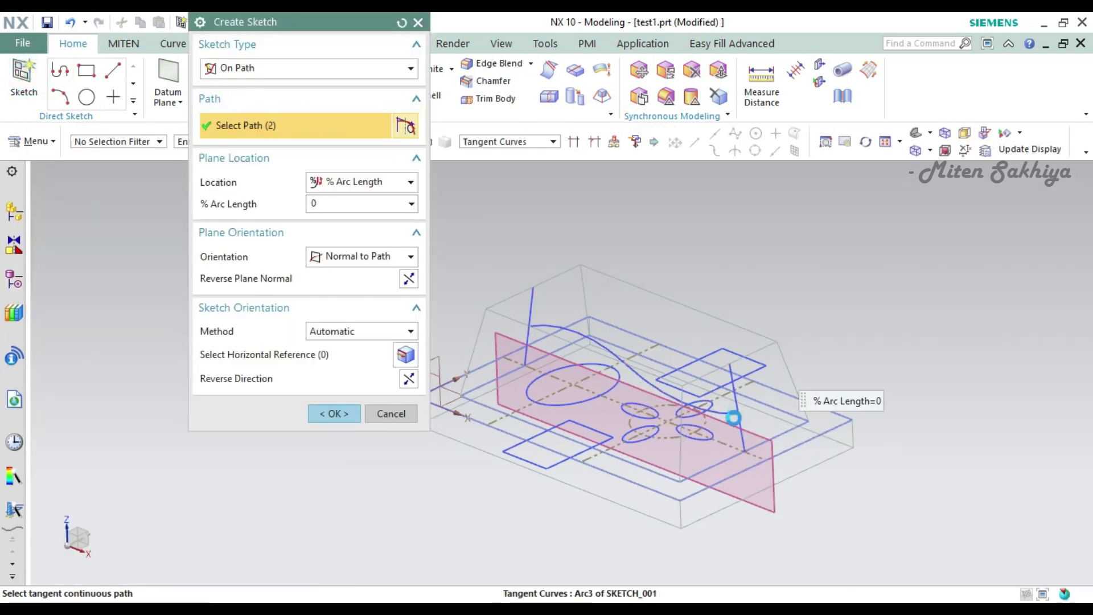
text(0)
key(Return)
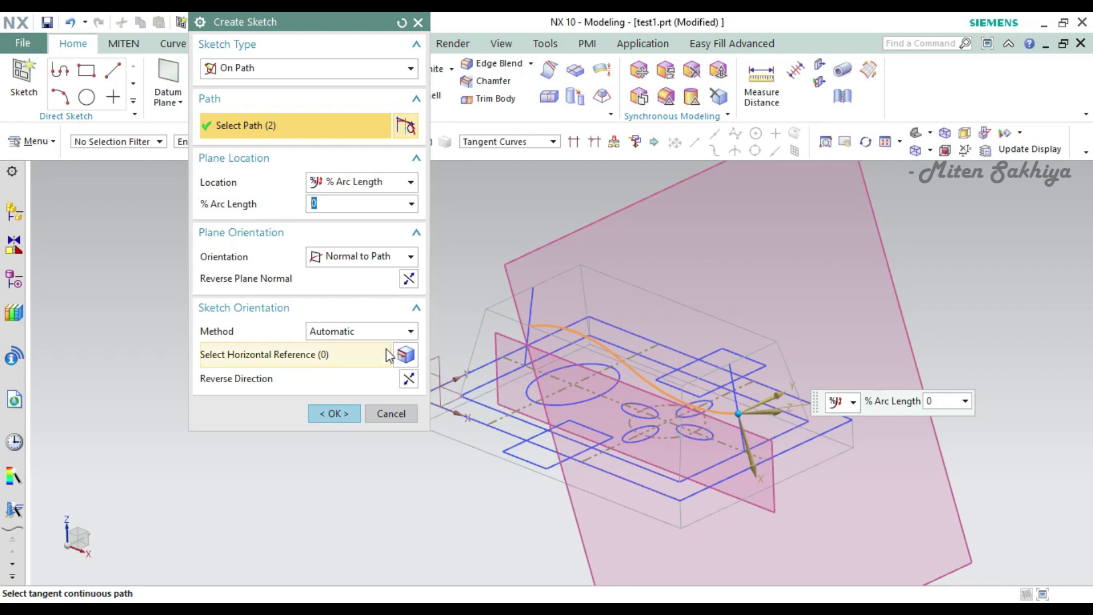
click(356, 358)
click(739, 476)
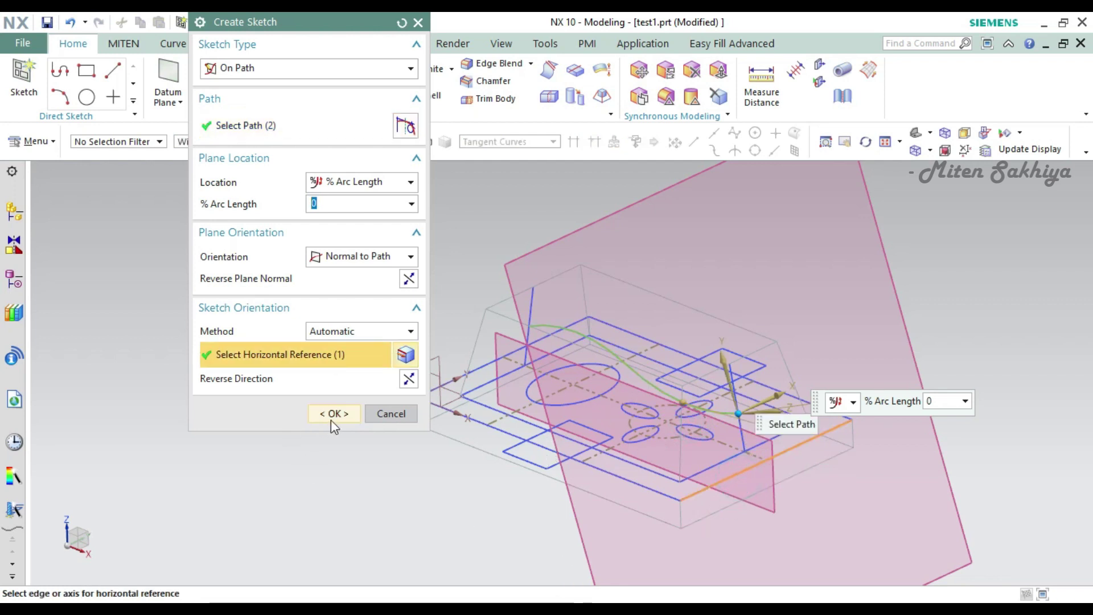
click(332, 419)
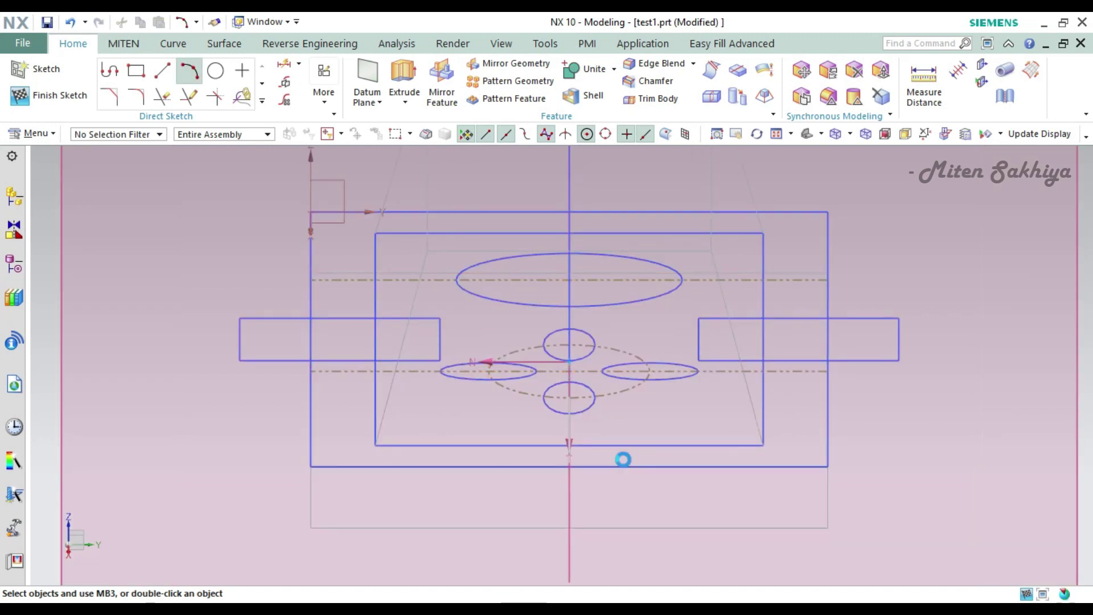
- Draw a three-point arc across the on-path sketch plane
key(a)
click(347, 430)
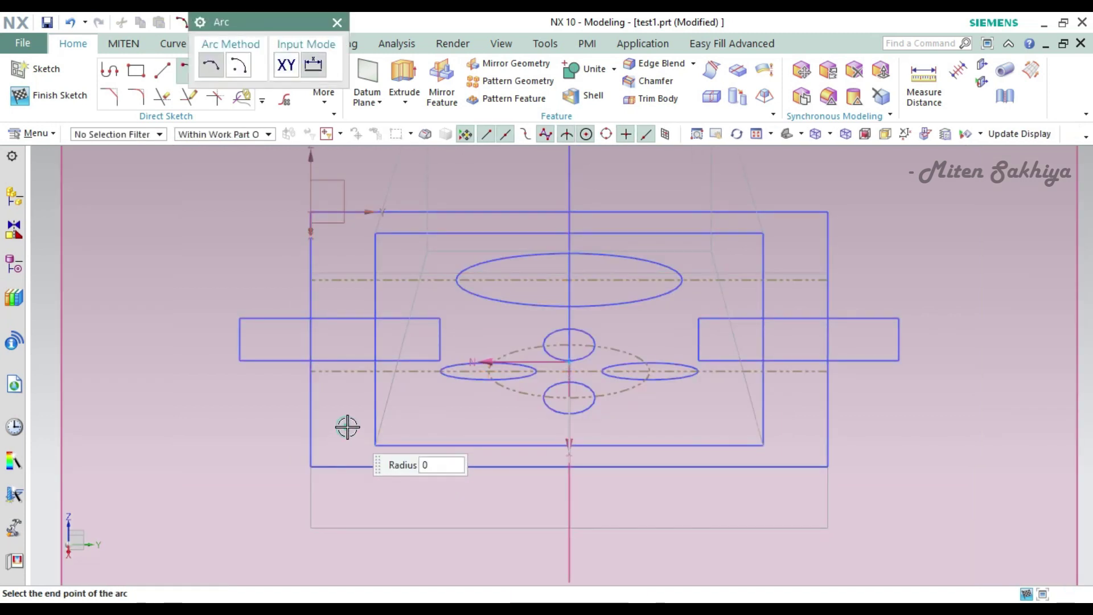
click(800, 420)
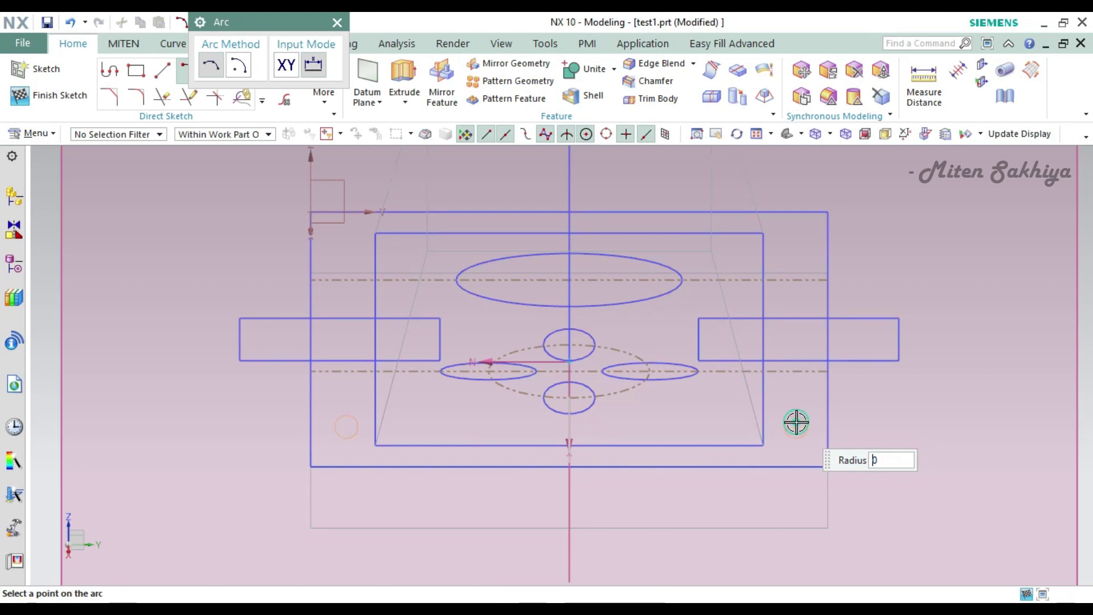
scroll(789, 417, down, 3)
middle_drag(789, 418, 765, 421)
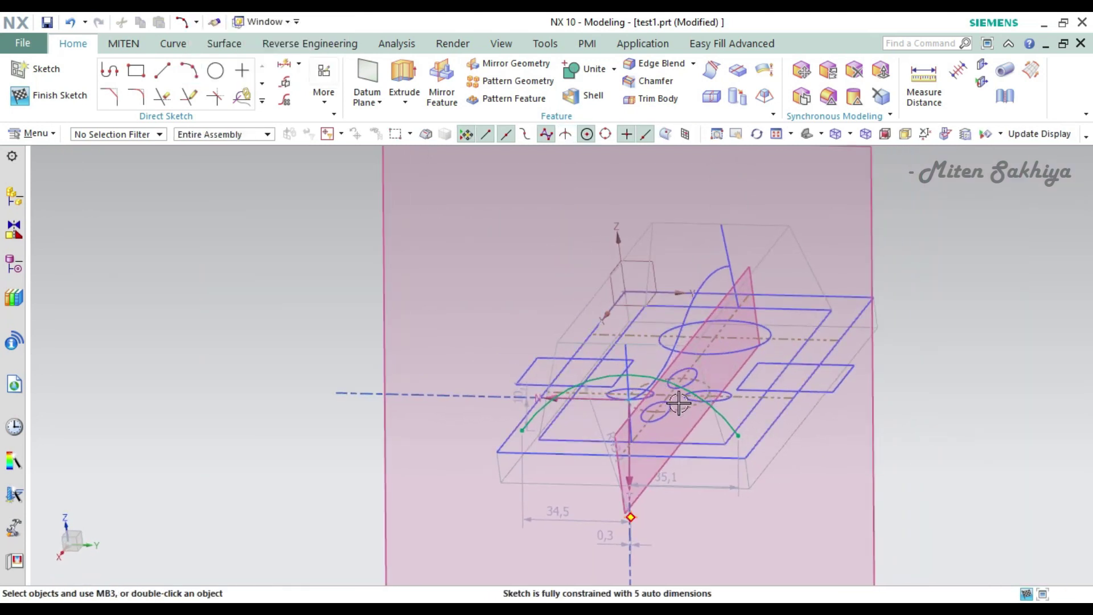
scroll(683, 393, up, 3)
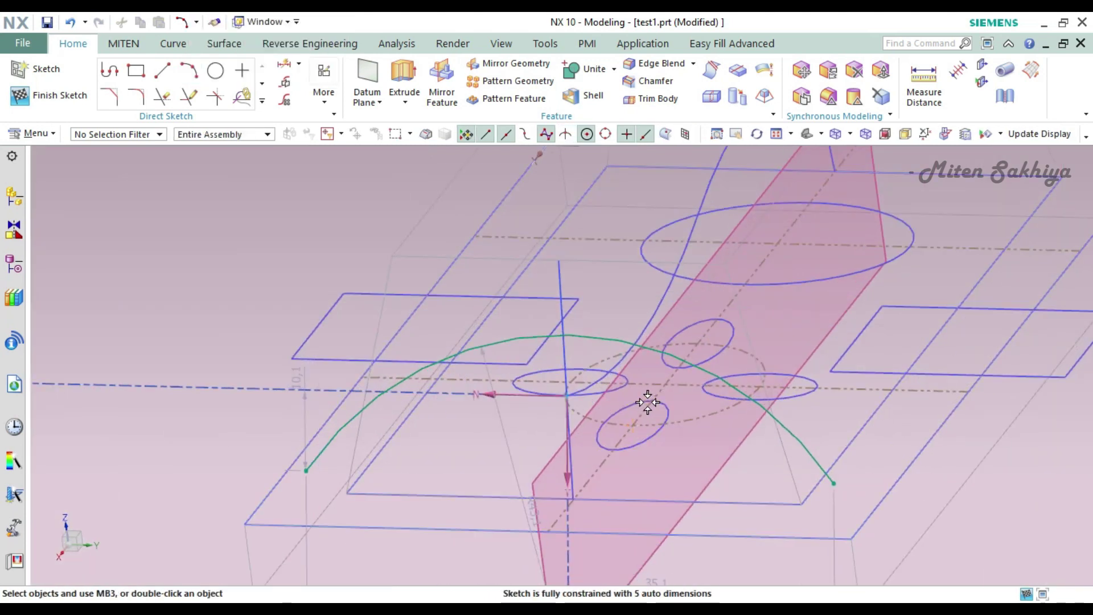
- Attach the arc to the wavy path curve with a Point on Curve constraint
key(c)
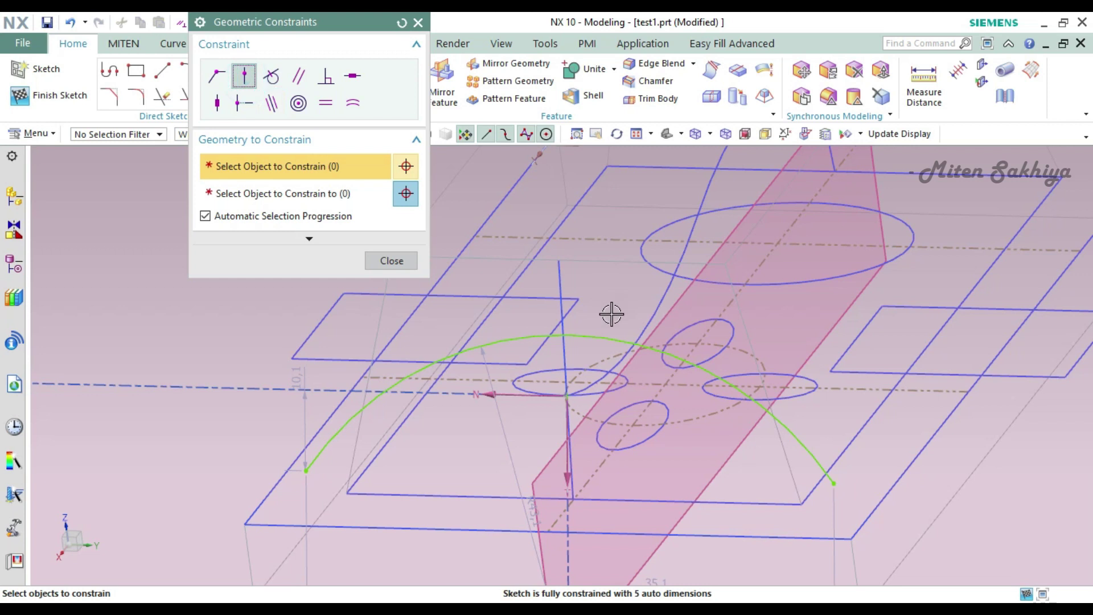
click(215, 75)
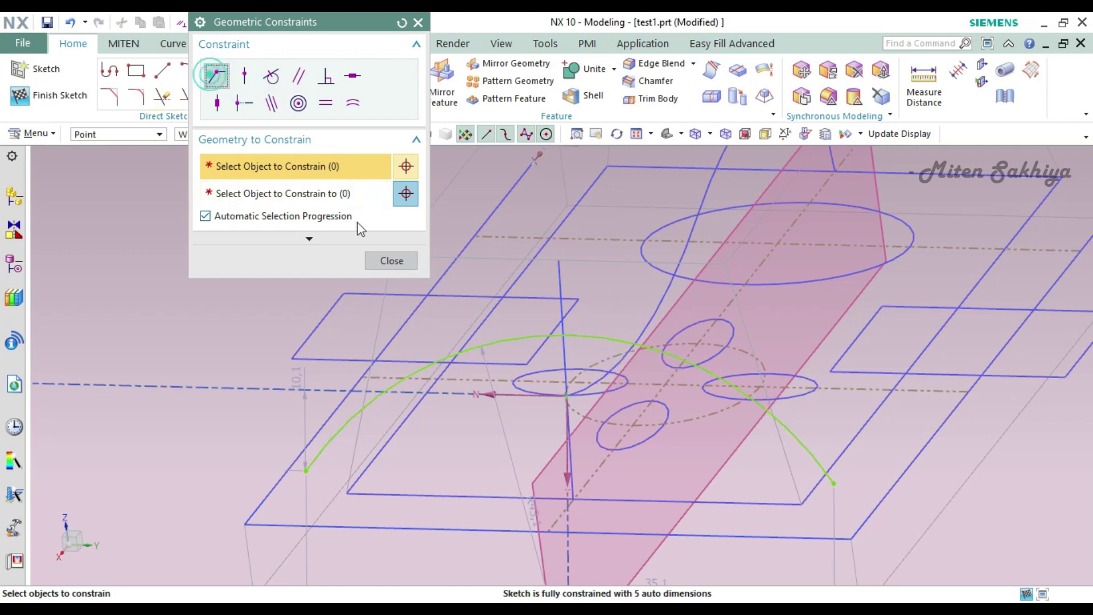
click(246, 74)
click(569, 395)
click(574, 341)
key(Escape)
key(ctrl+a)
key(Delete)
key(Escape)
key(F8)
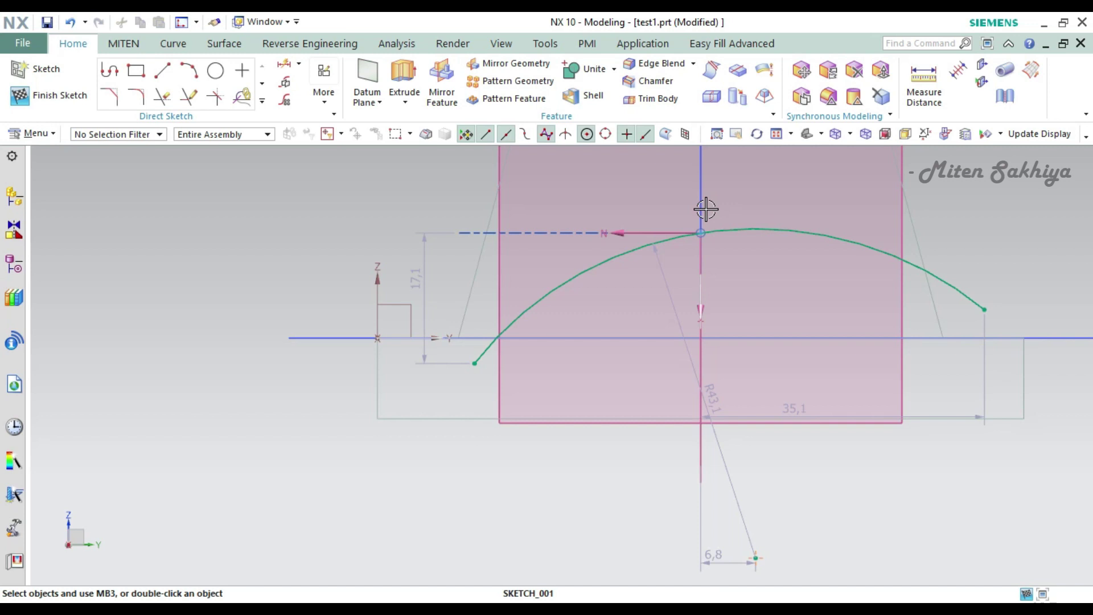
- Draw a horizontal chord line between the arc's two endpoints
key(z)
click(475, 363)
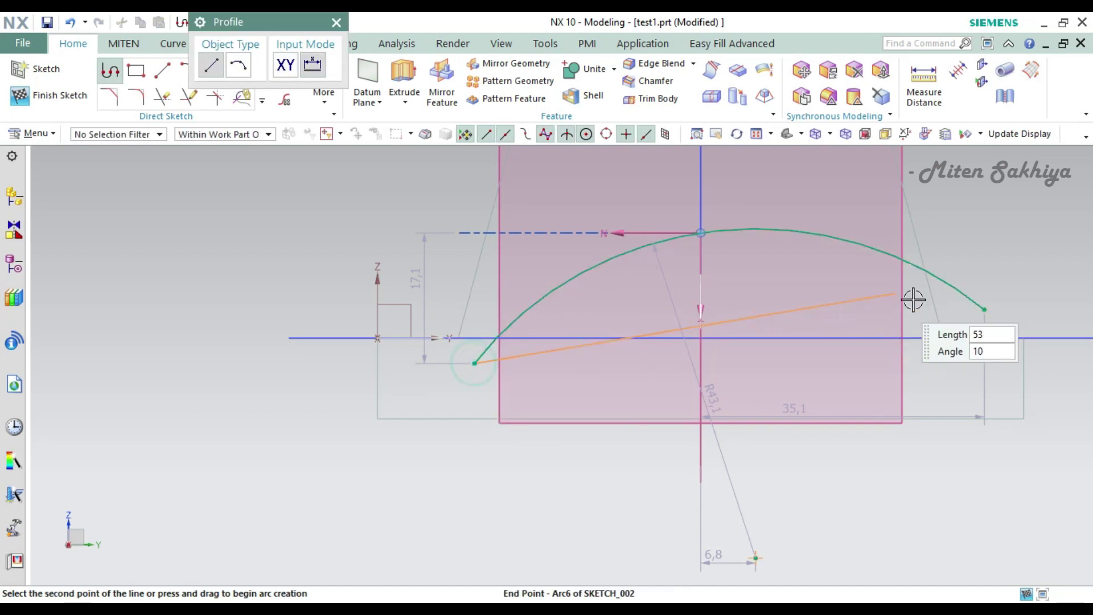
click(984, 309)
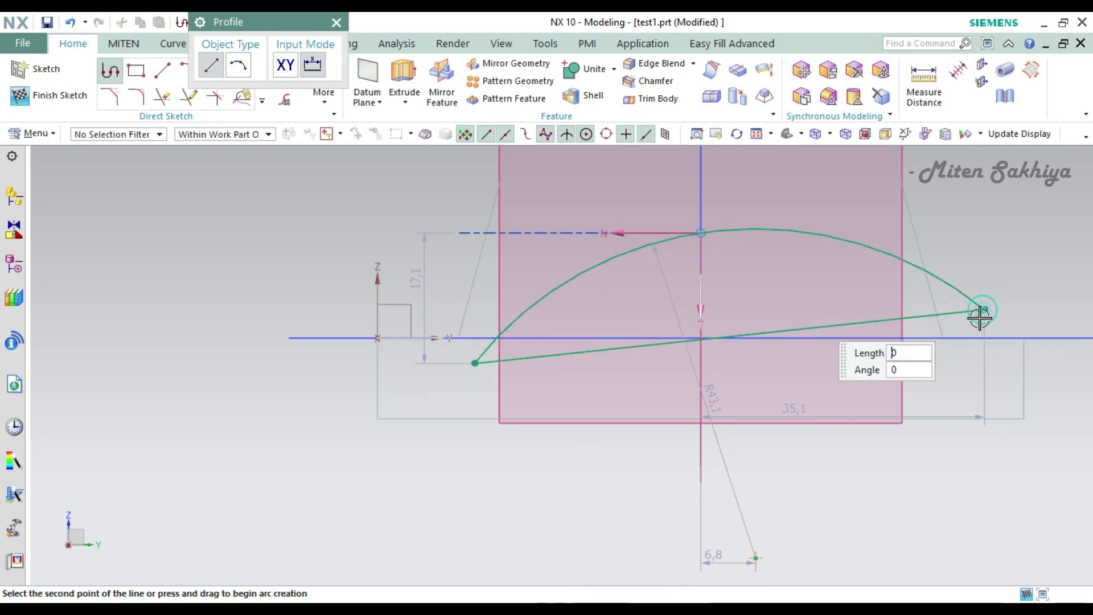
key(Escape)
right_click(884, 319)
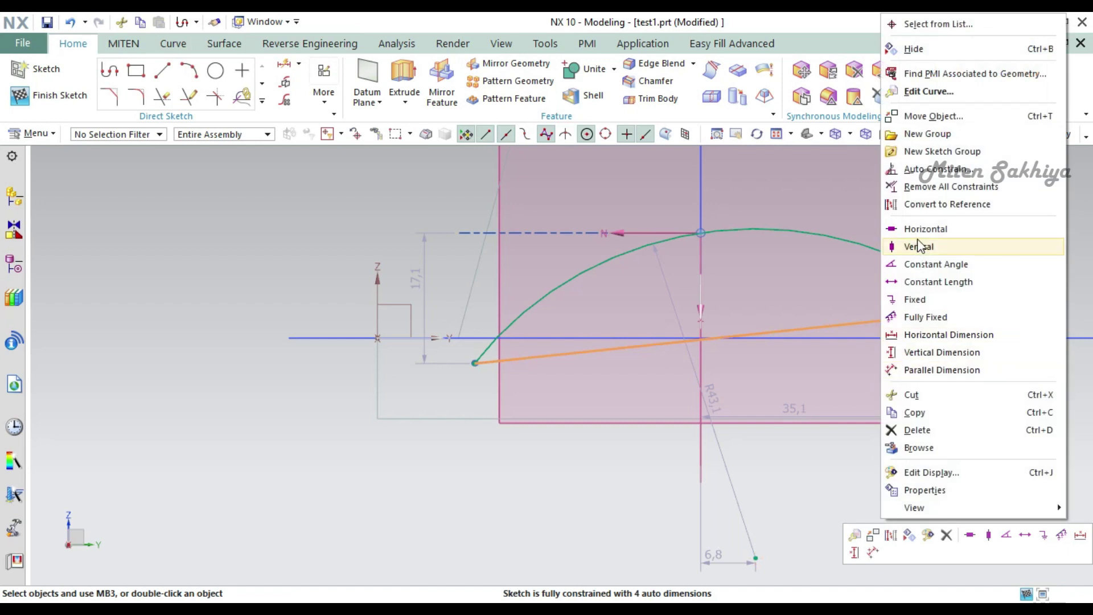
click(917, 229)
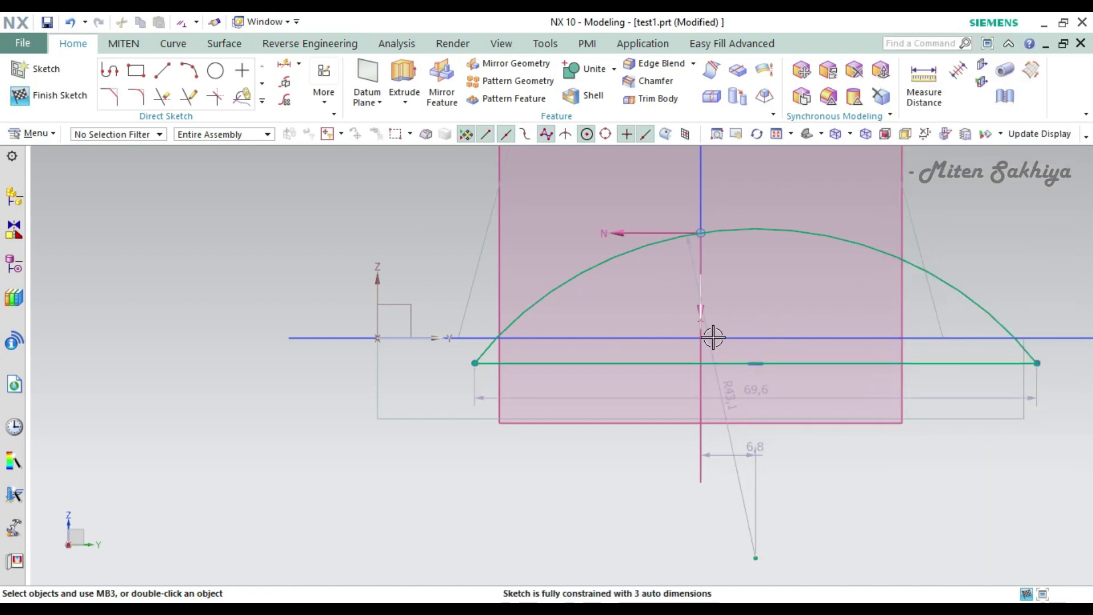
- Change the arch radius dimension to 150 mm
double_click(724, 391)
text(15)
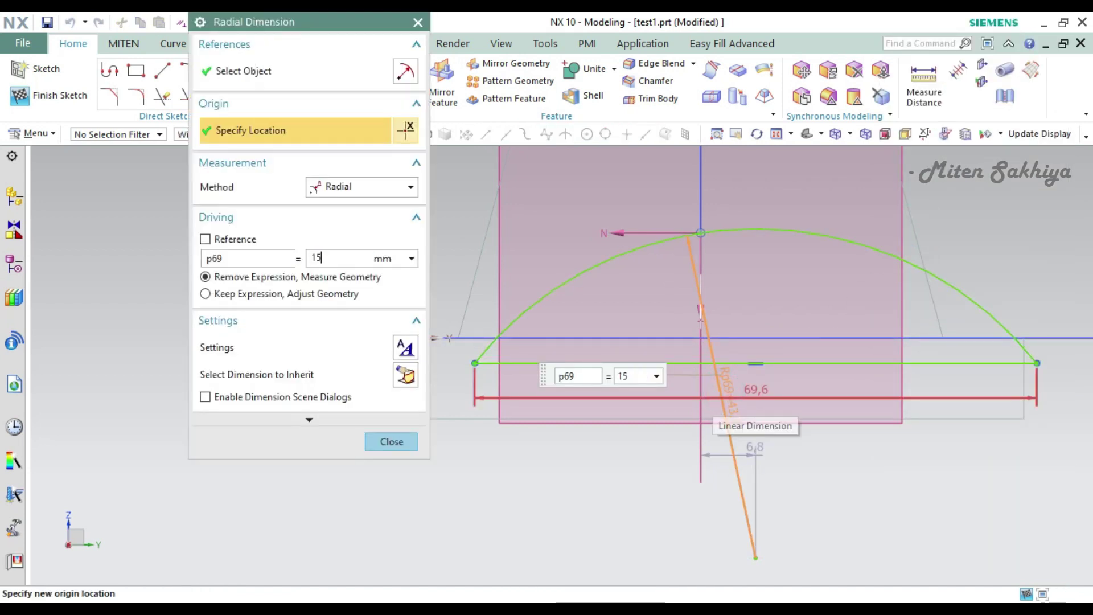
key(Return)
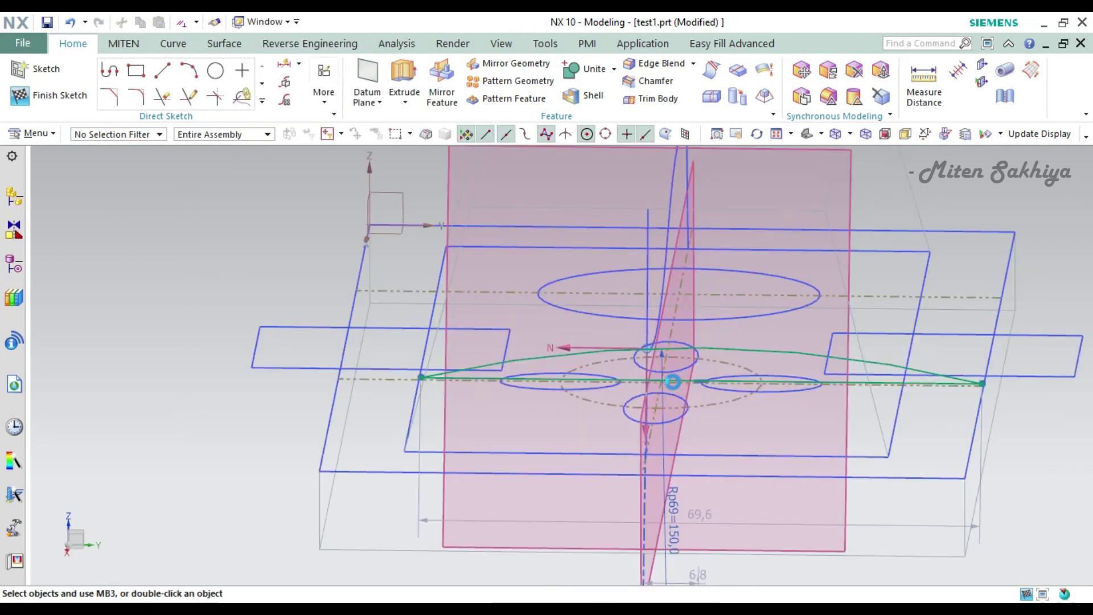
- Constrain a sketch point onto the ellipse curve
key(c)
click(668, 380)
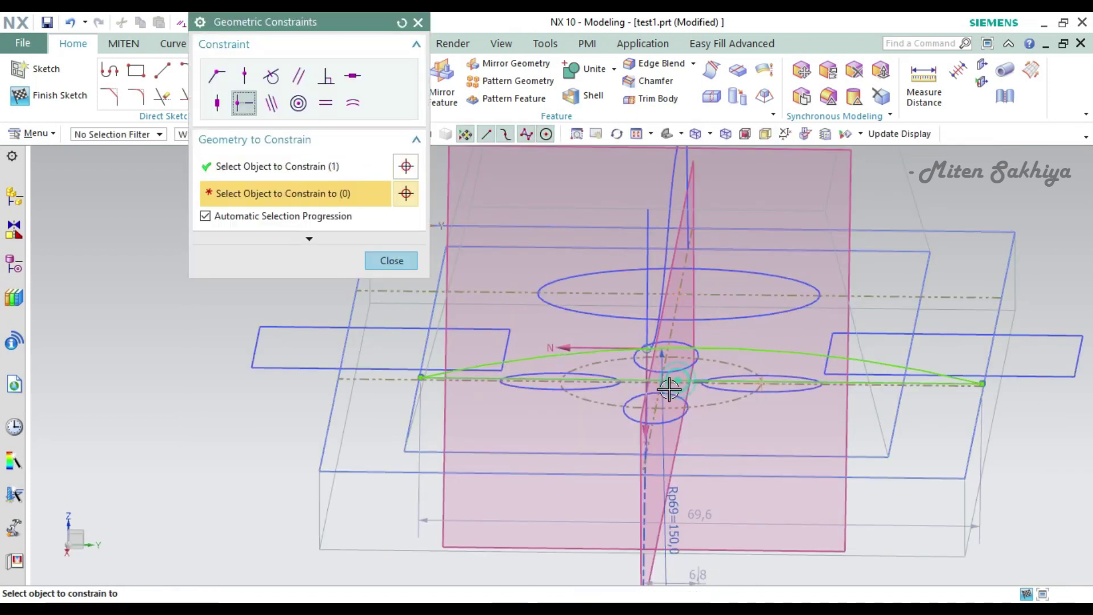
click(652, 393)
key(Escape)
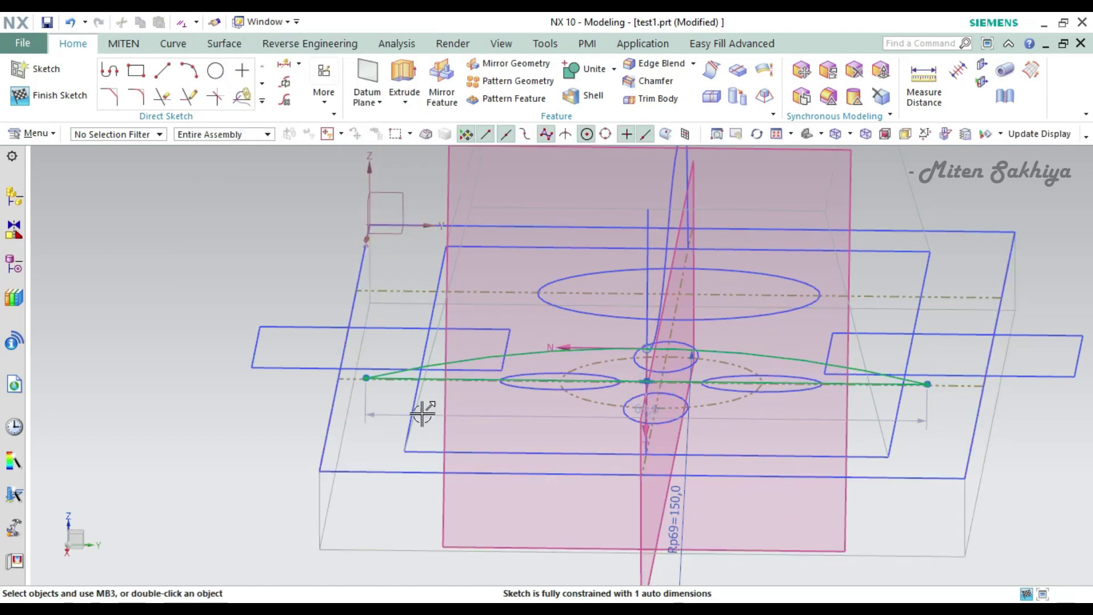
key(ctrl+q)
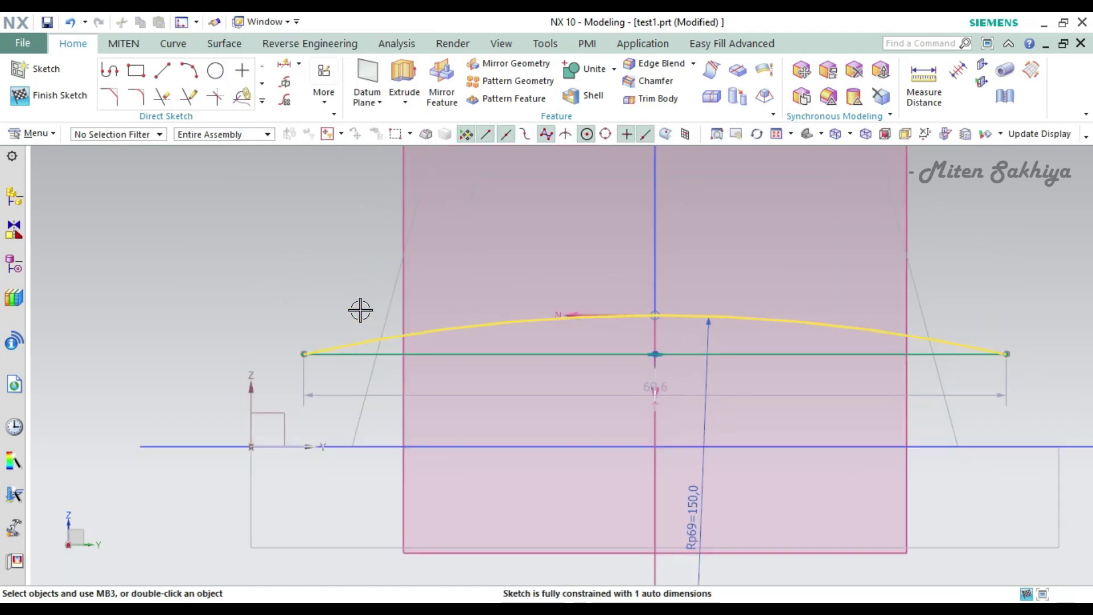
- Finish the arch sketch, confirm it as Sketch (8) in the Part Navigator, and orbit the model
click(55, 96)
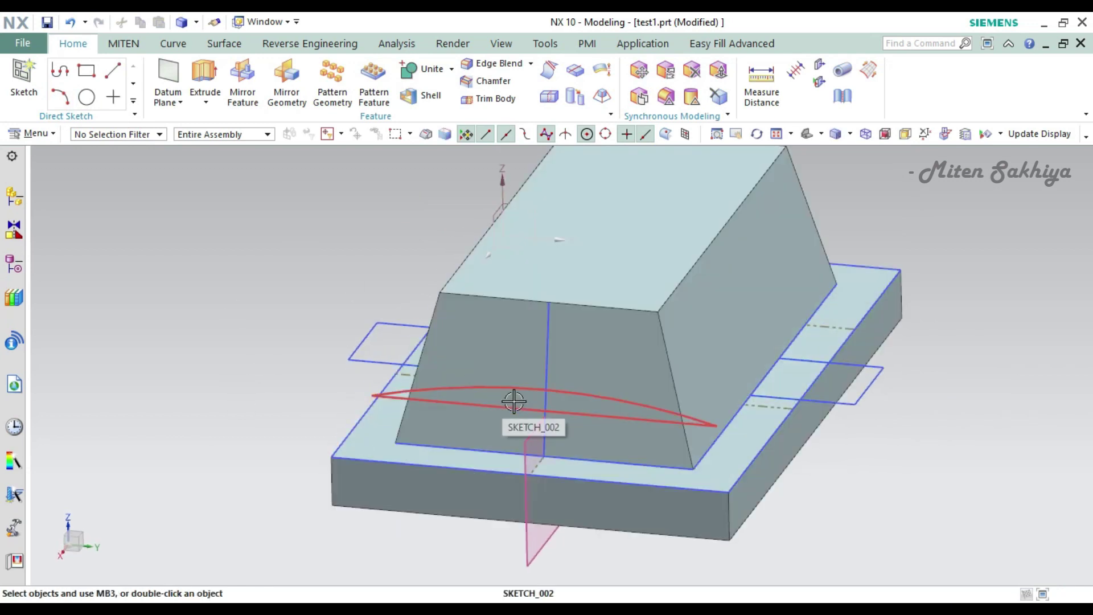
scroll(514, 402, down, 3)
scroll(527, 433, down, 1)
click(15, 340)
click(15, 263)
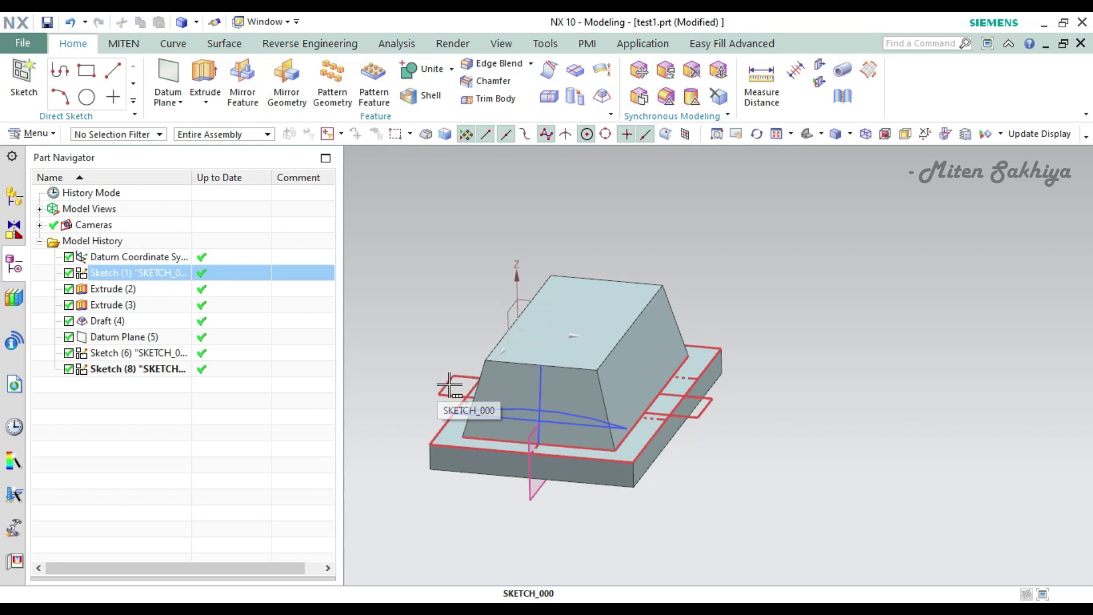
middle_drag(757, 284, 913, 350)
scroll(727, 398, up, 5)
mouse_move(727, 398)
middle_down()
mouse_move(744, 396)
mouse_move(757, 415)
mouse_move(740, 393)
middle_up()
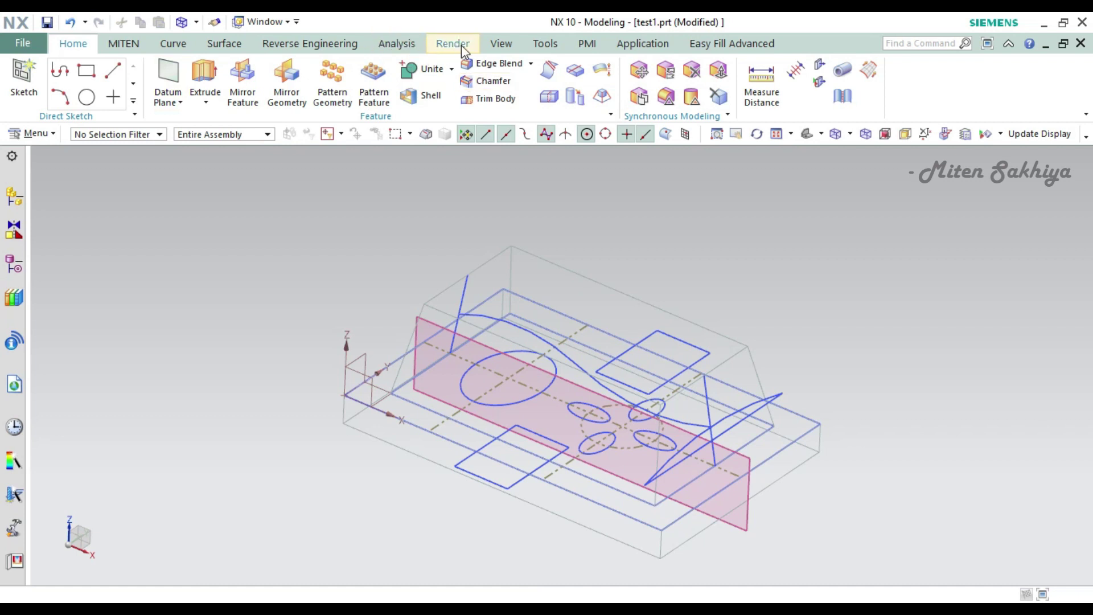
- Create a Swept surface using the arch as section and the wavy curve as guide
click(223, 44)
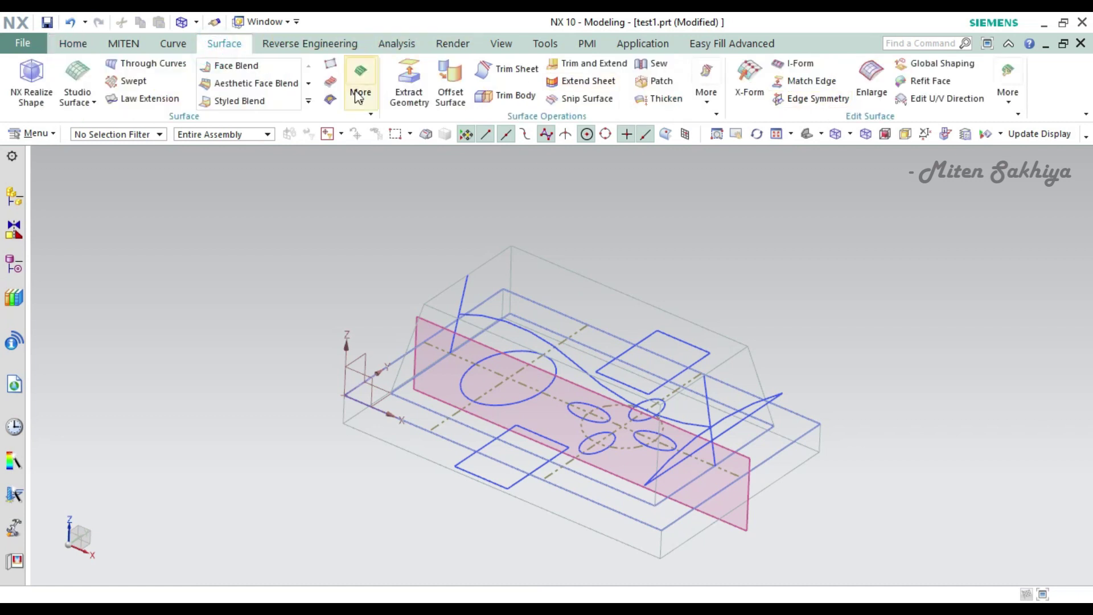
click(139, 83)
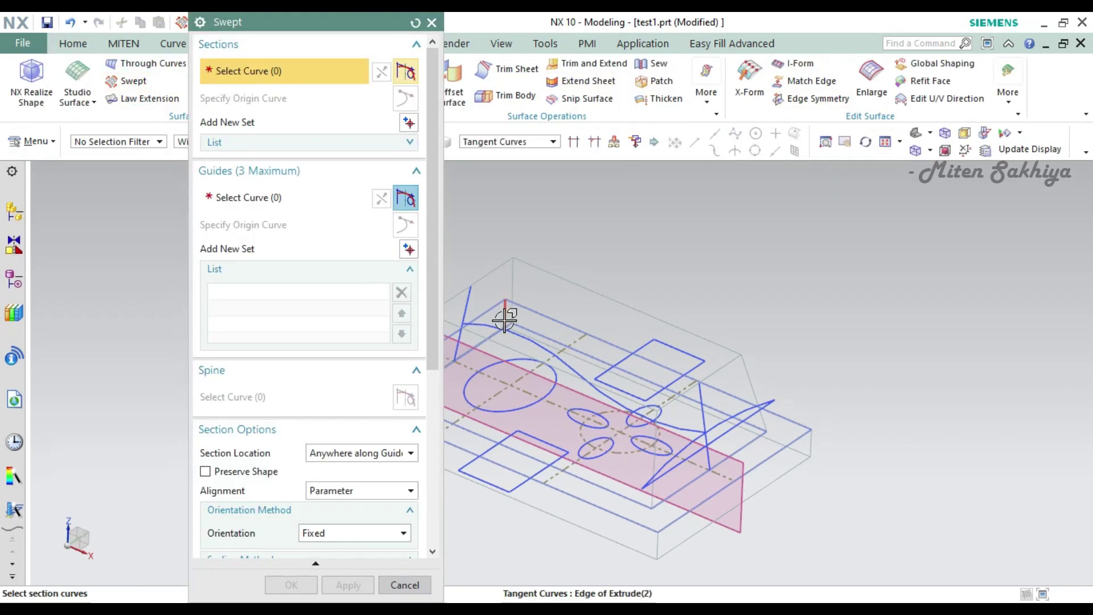
click(569, 362)
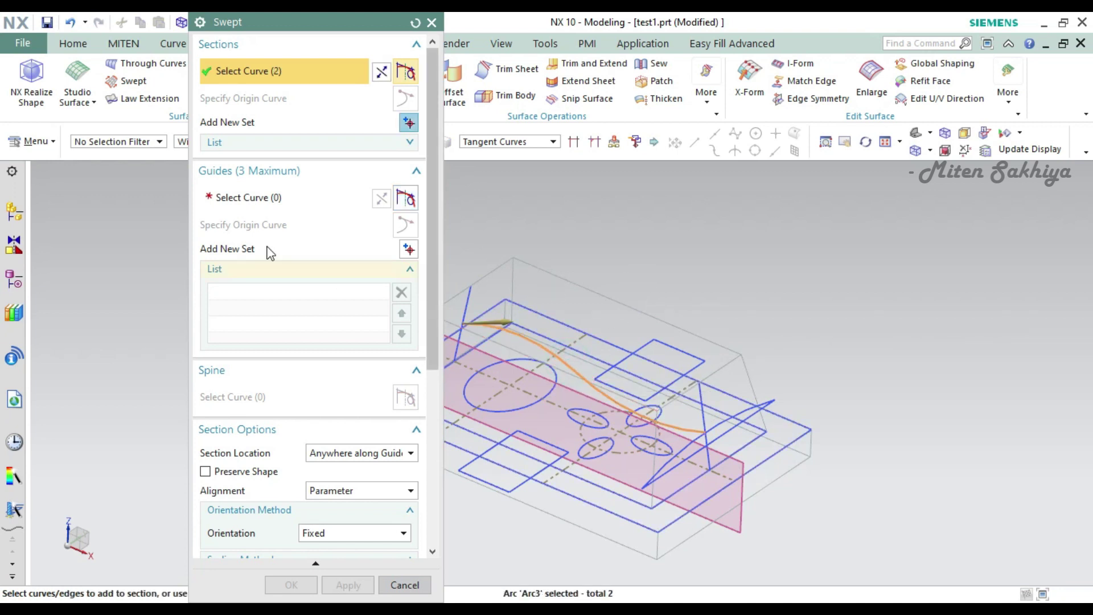
click(249, 193)
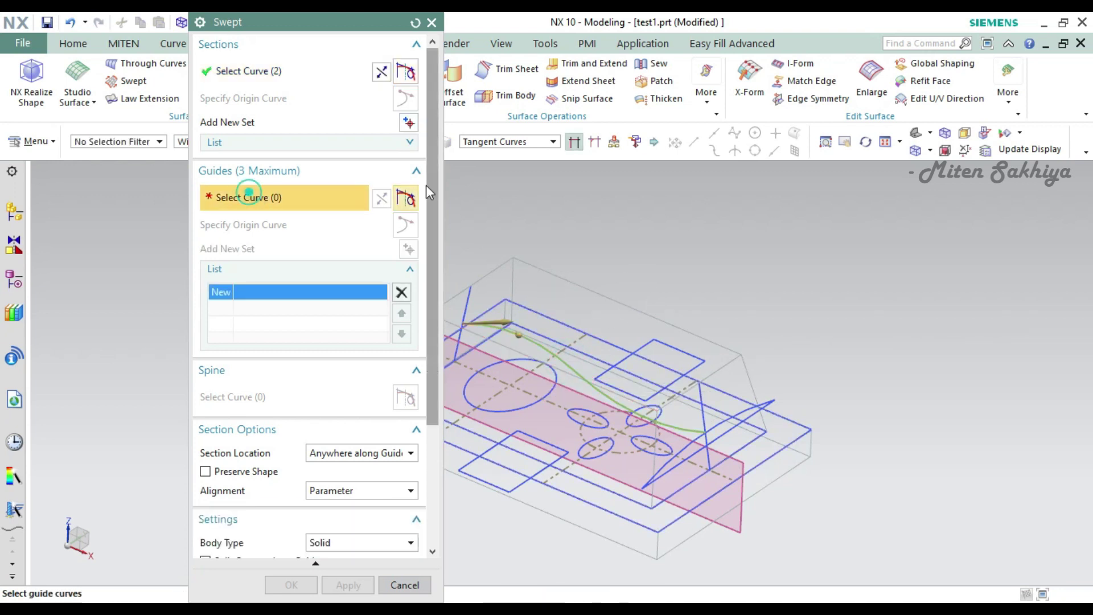
click(724, 418)
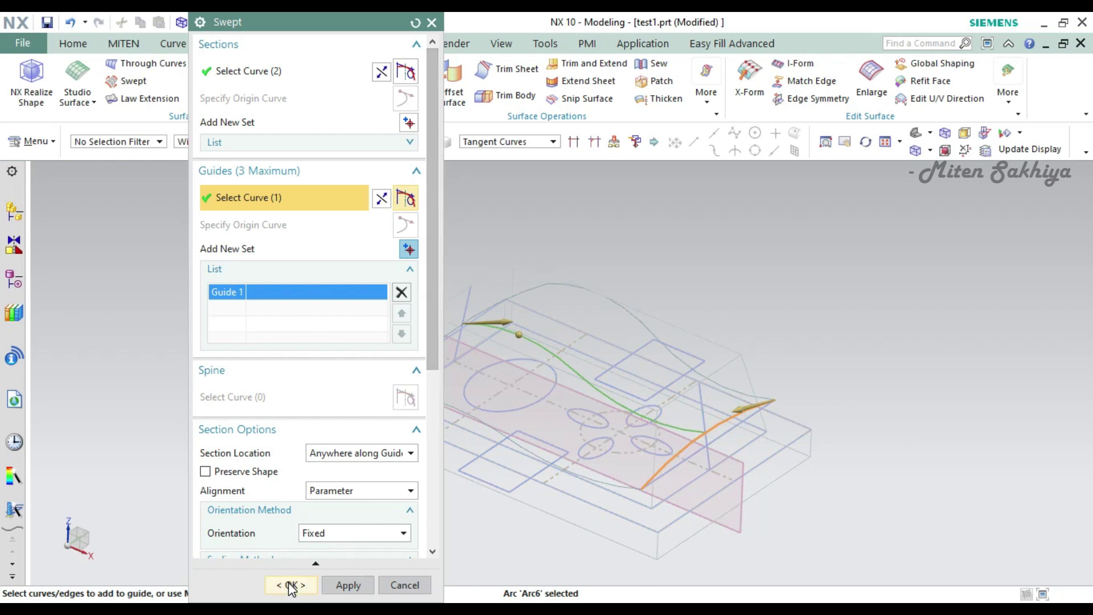
click(290, 585)
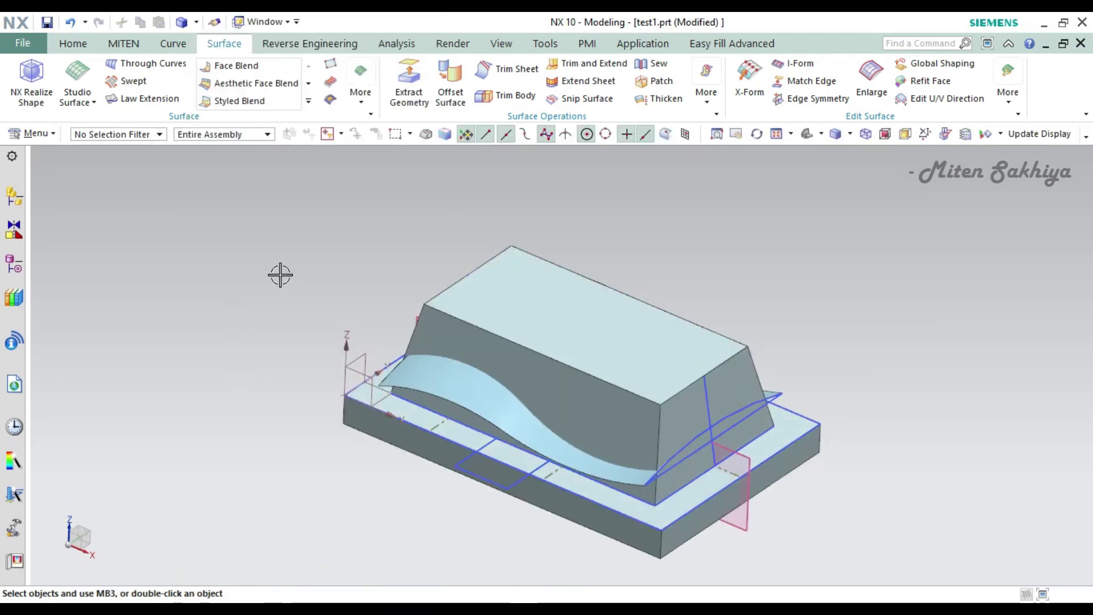
- Extend both end edges of the swept sheet by 7 mm
click(580, 83)
click(728, 427)
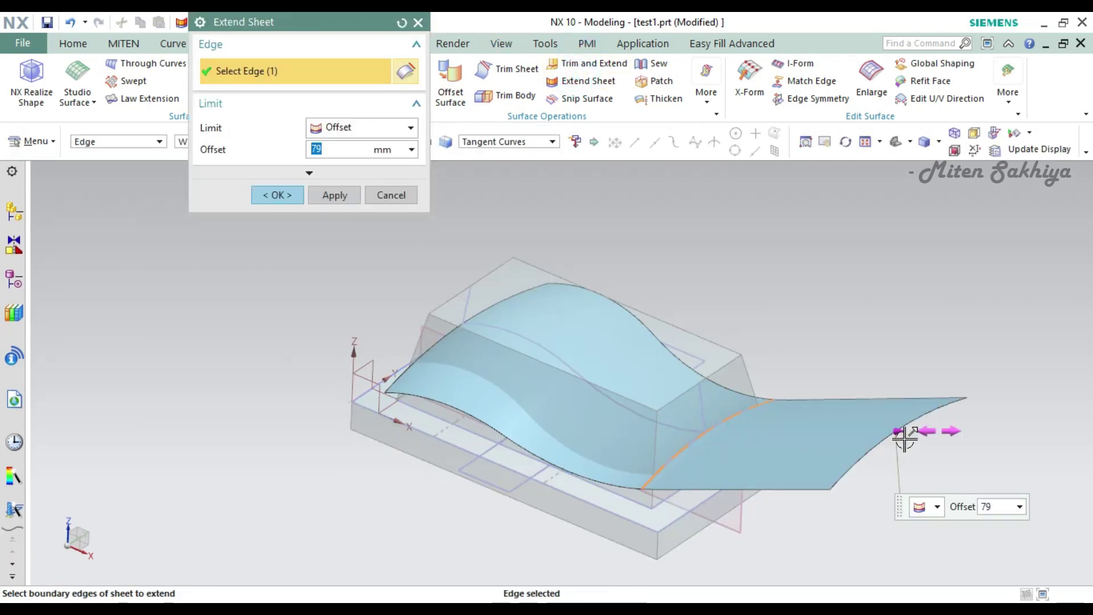
drag(906, 431, 728, 432)
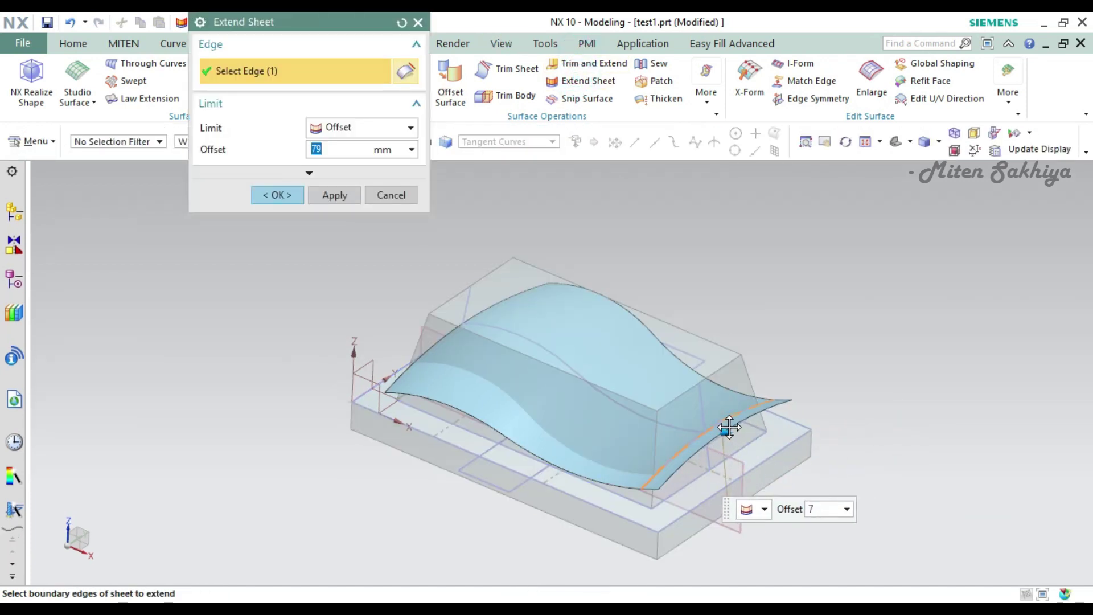
click(409, 376)
click(336, 197)
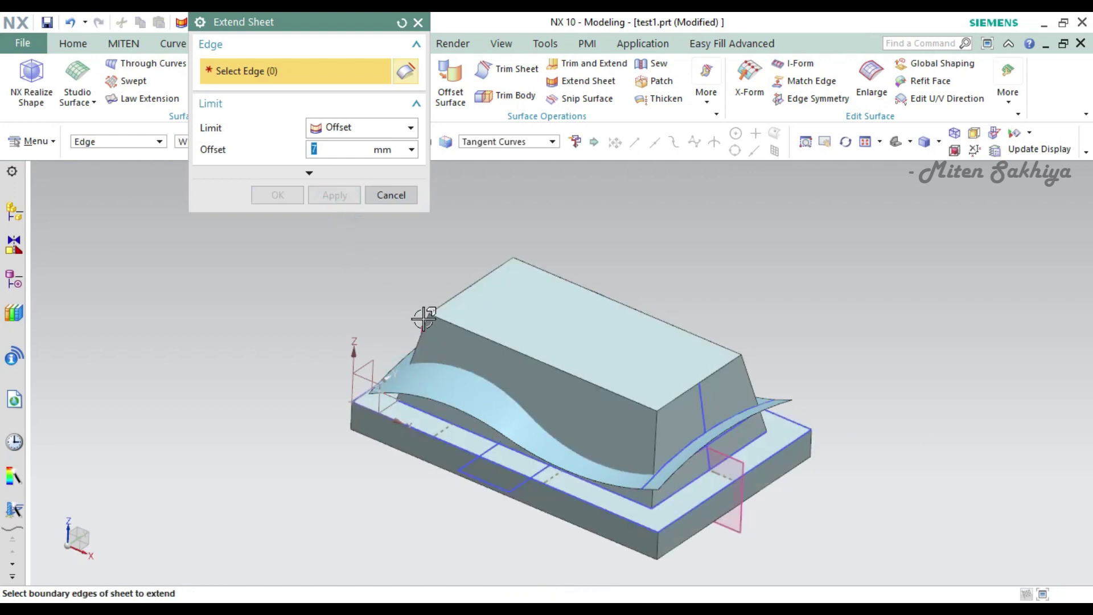
- Trim the block body using the wavy swept sheet as the tool
click(392, 194)
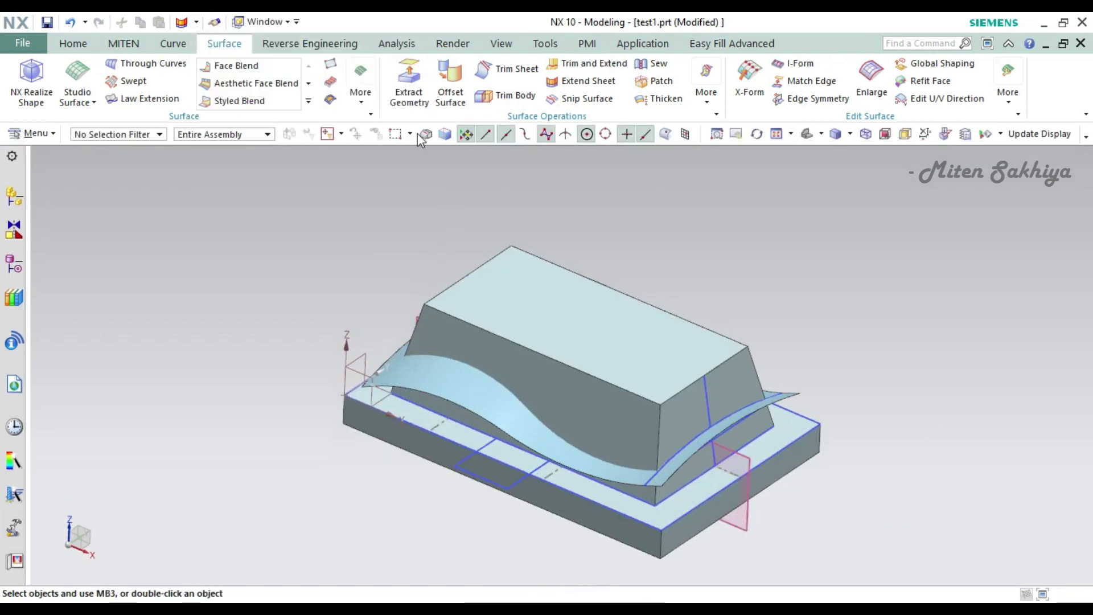
click(502, 329)
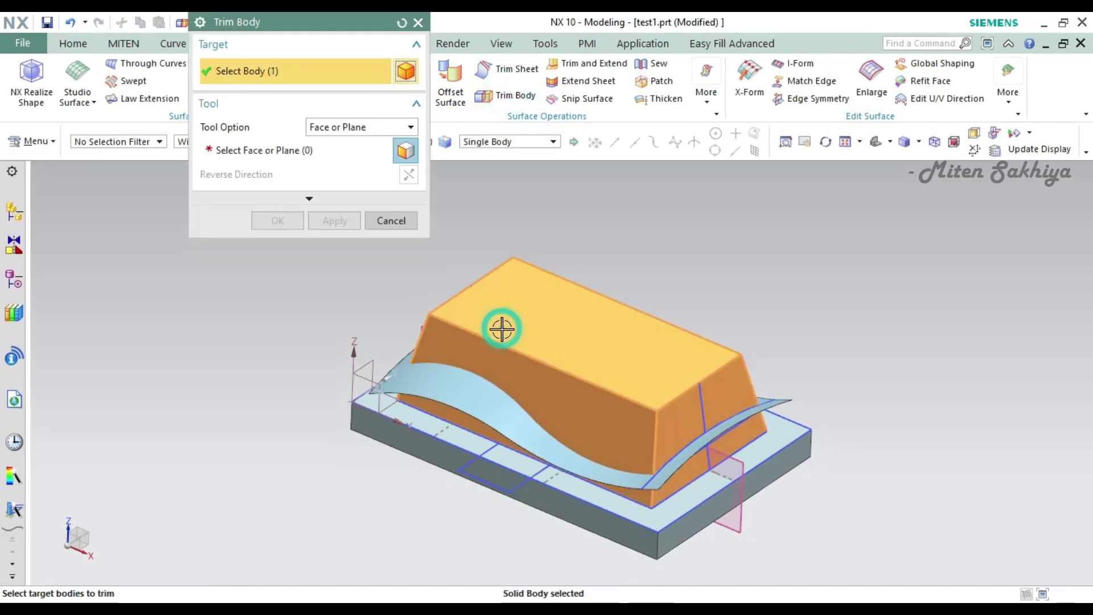
click(467, 383)
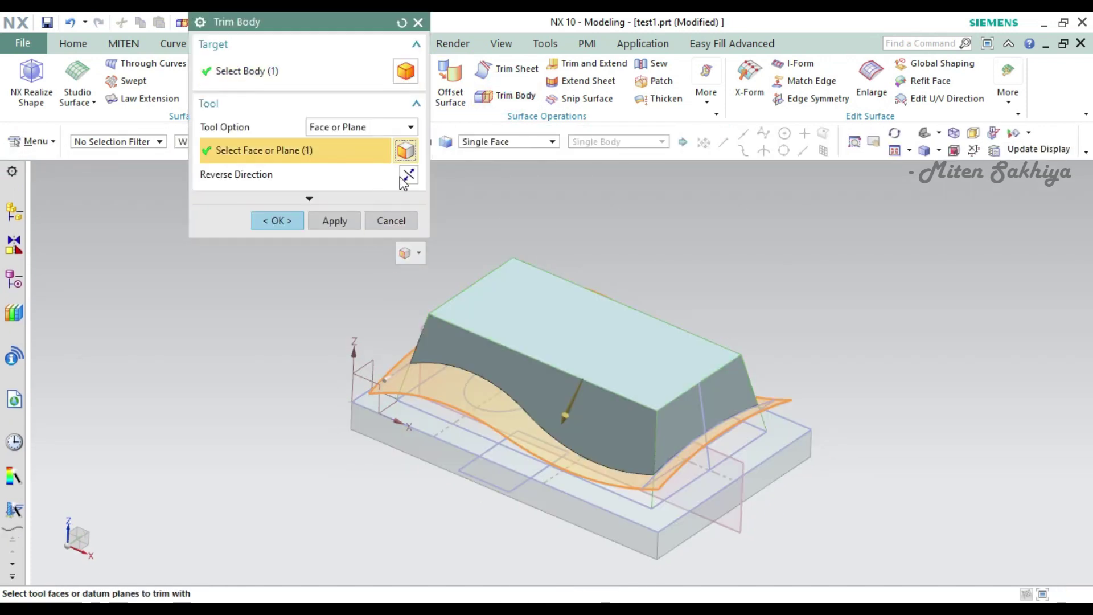
click(280, 221)
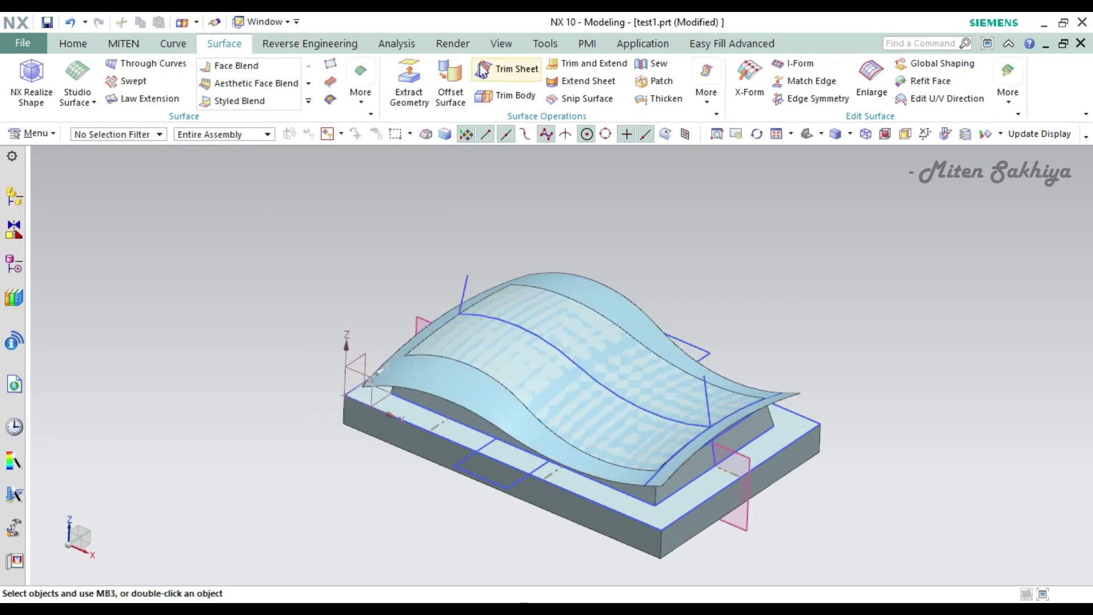
- Offset the wavy face by 3 mm in the reversed direction
click(450, 83)
click(433, 387)
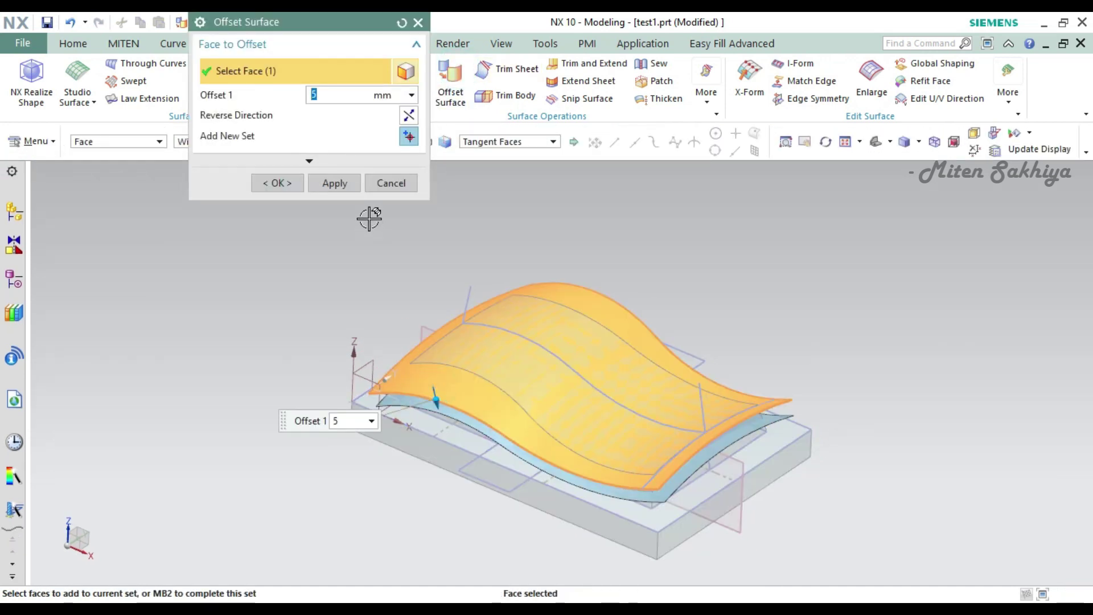
text(3)
key(Return)
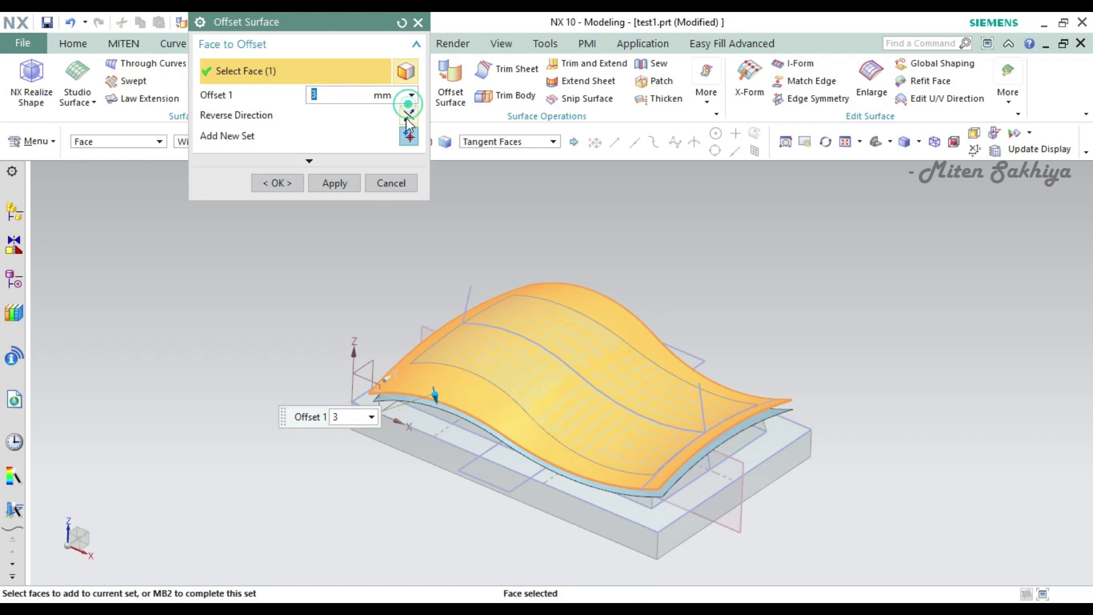
click(408, 116)
click(278, 183)
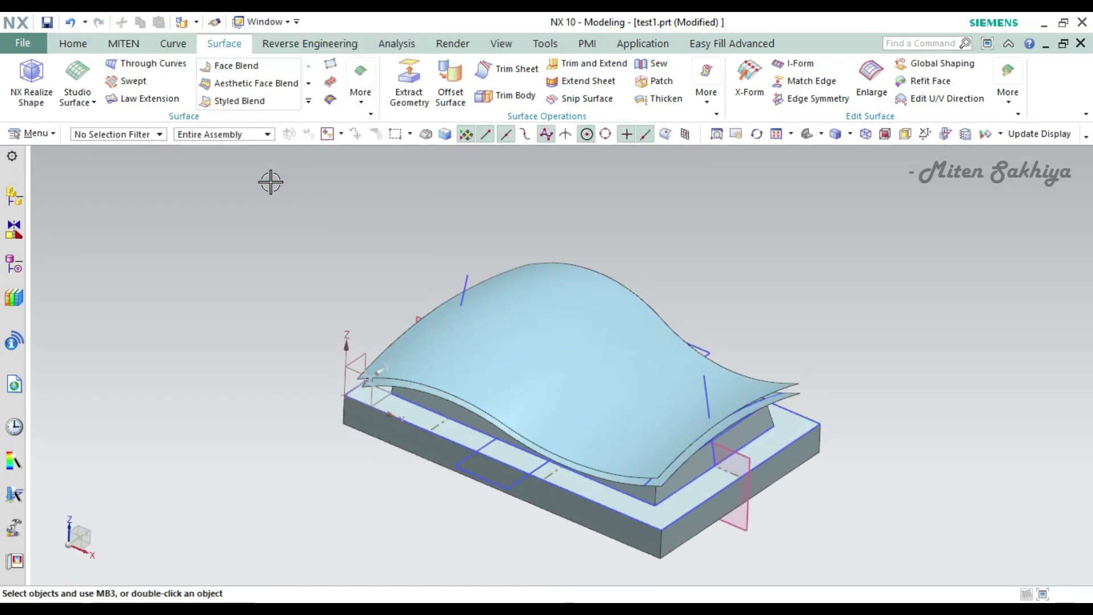
- Extrude the four small ellipses Until Extended up to the offset surface
key(x)
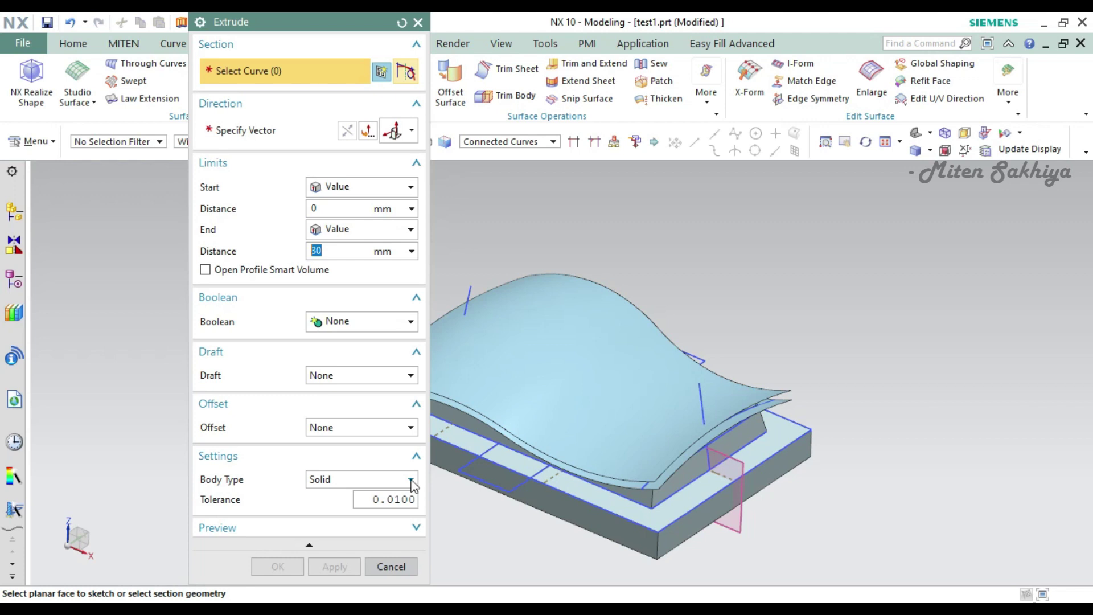
right_drag(834, 313, 842, 330)
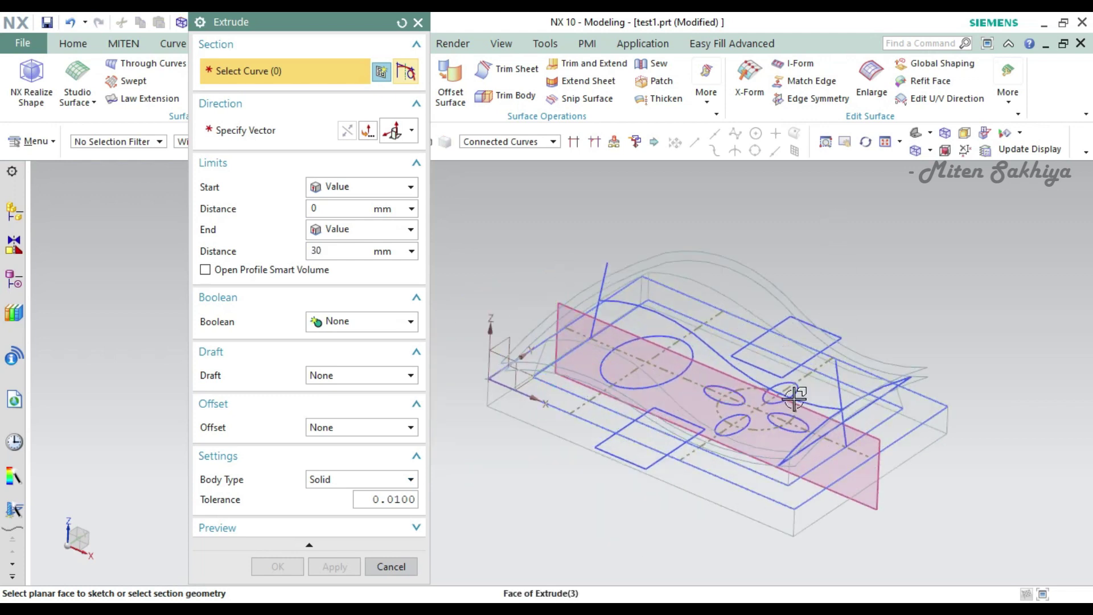
scroll(877, 365, up, 1)
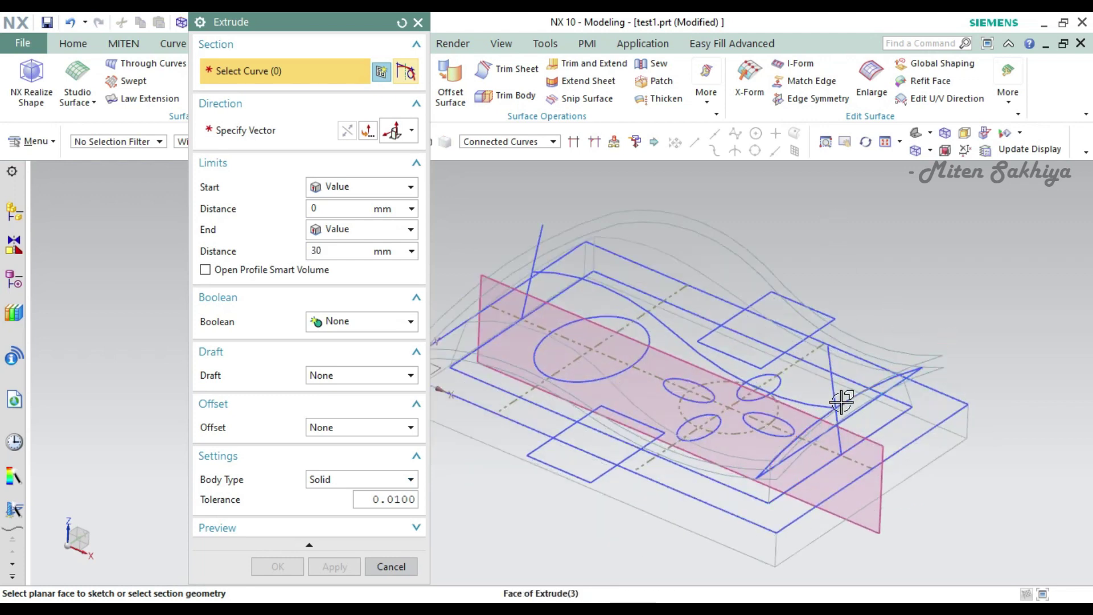
scroll(871, 376, up, 1)
click(682, 390)
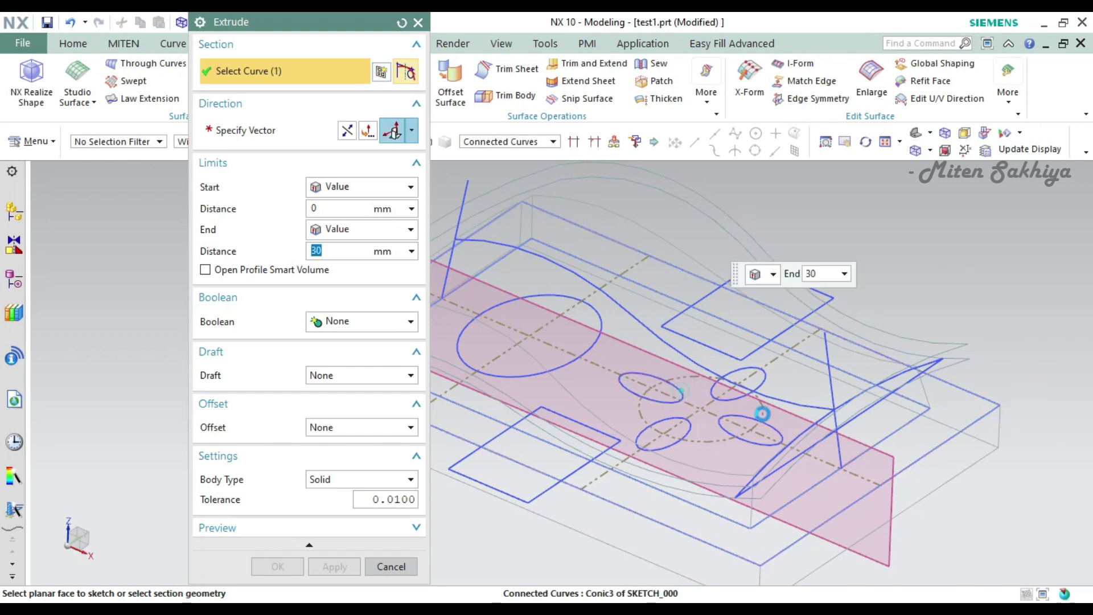
click(746, 398)
click(754, 435)
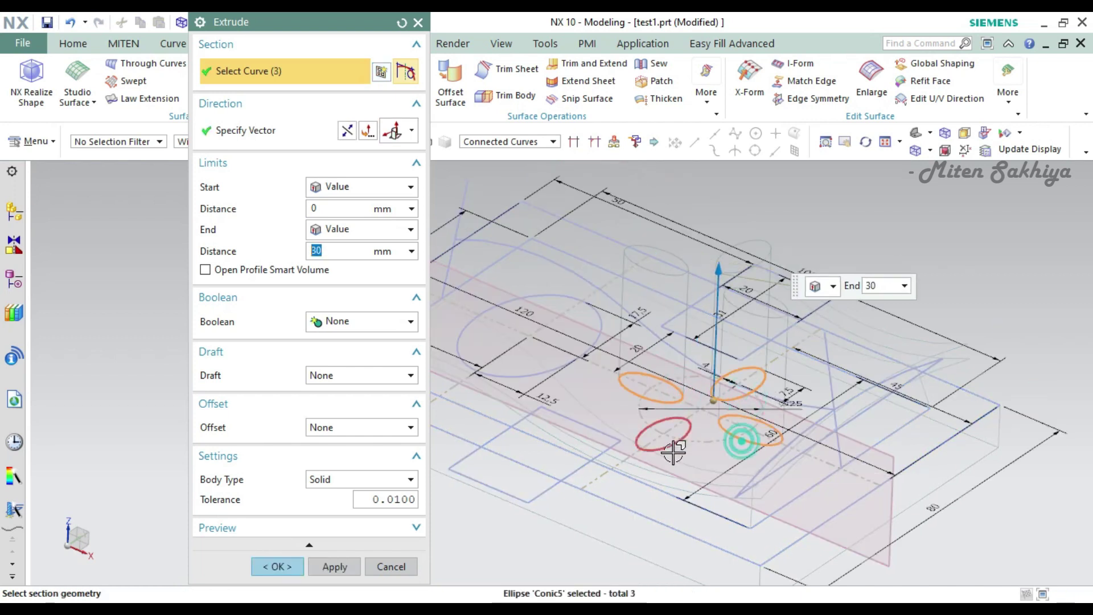
click(665, 439)
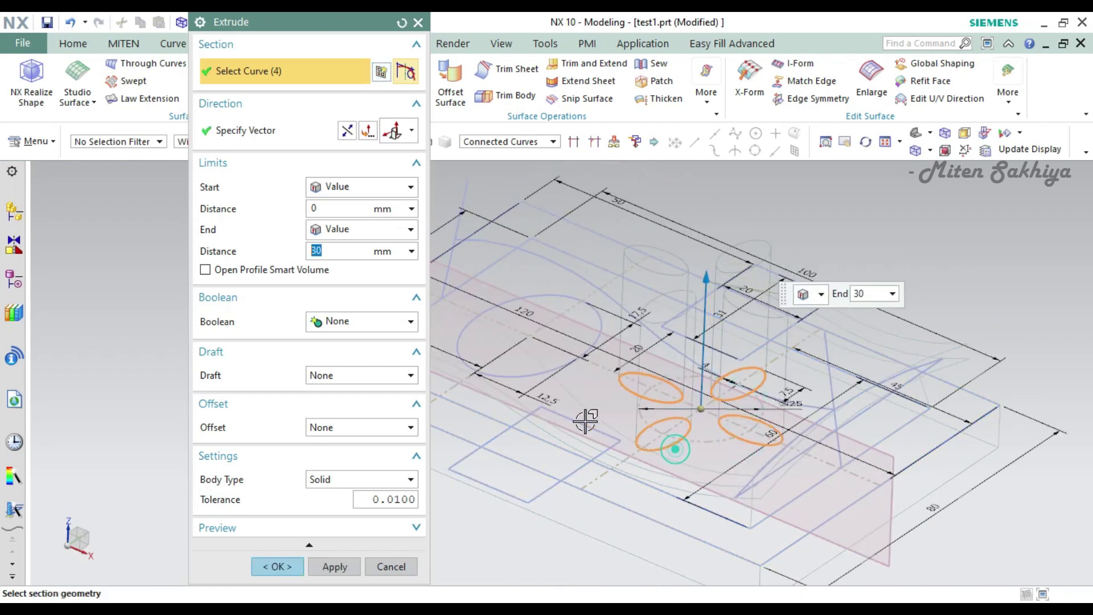
click(317, 234)
click(335, 305)
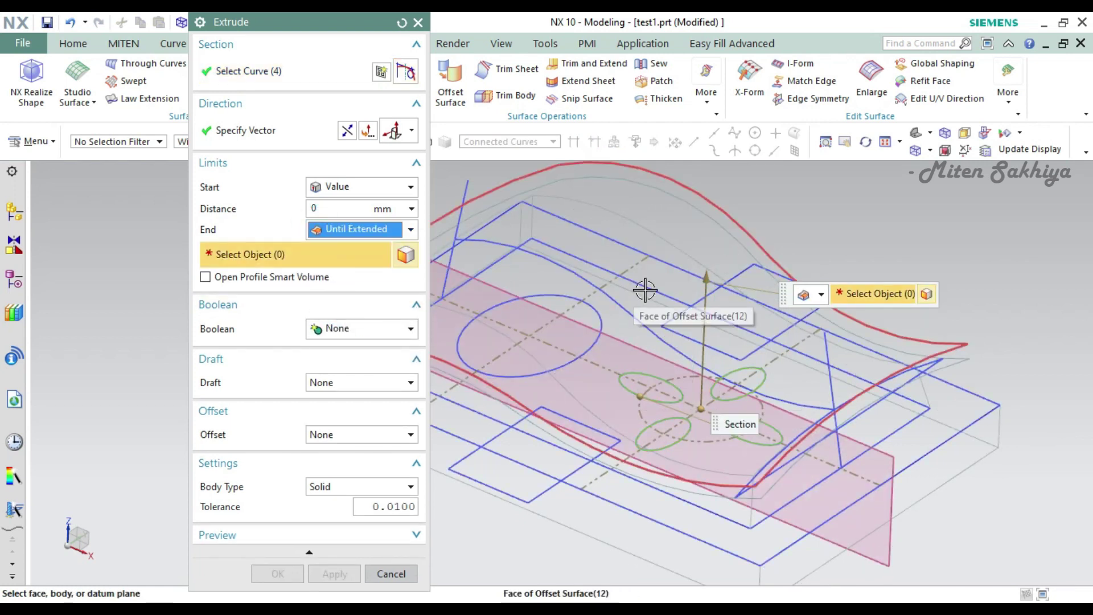
click(967, 336)
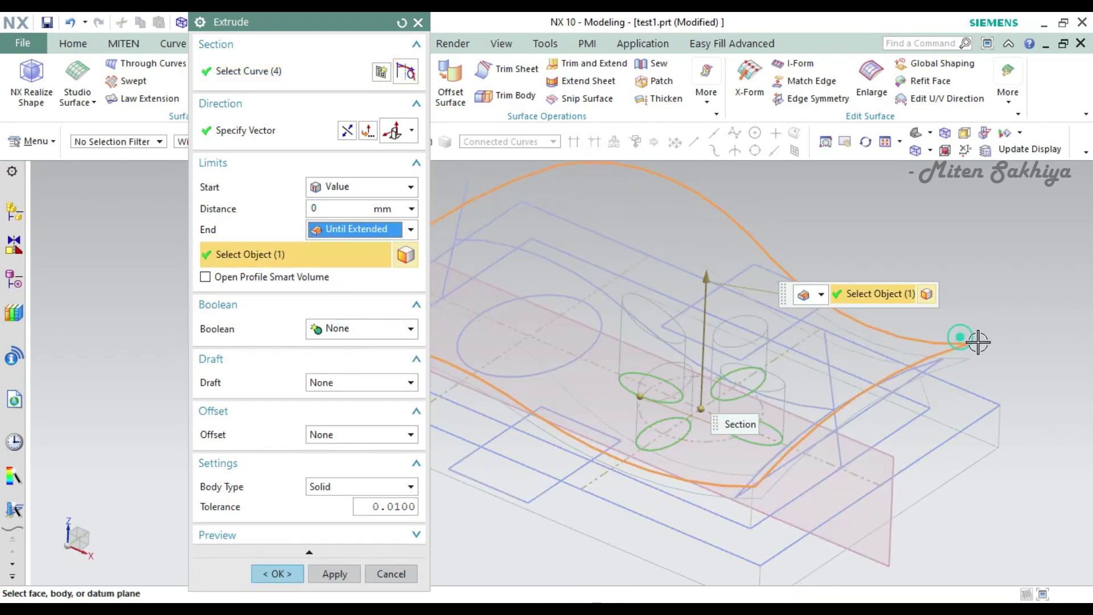
middle_click(977, 337)
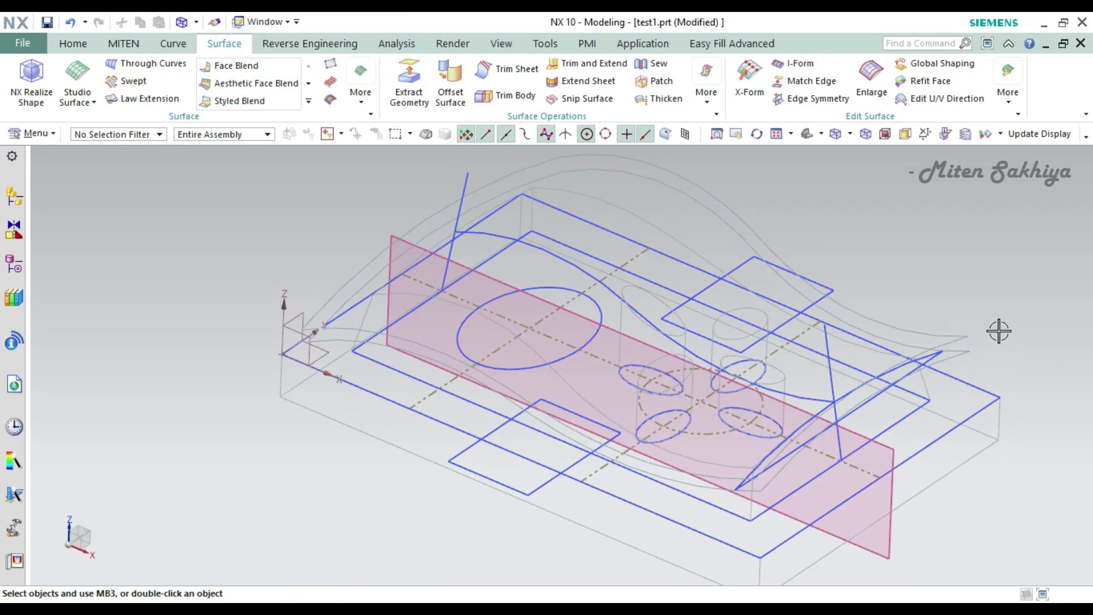
- Hide both wavy sheet surfaces and return to shaded display
right_click(956, 332)
click(971, 340)
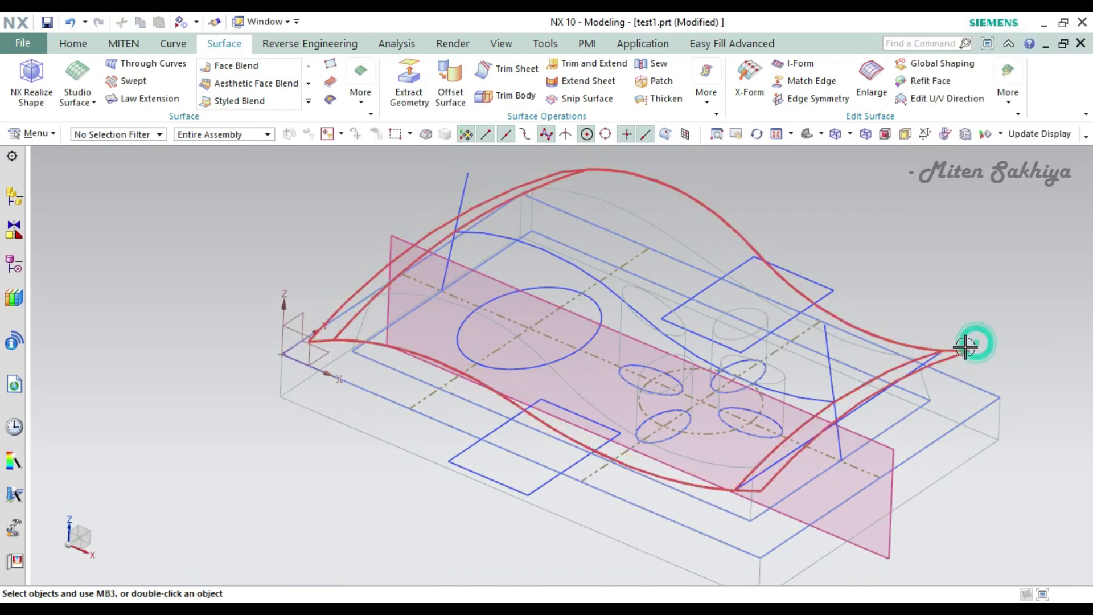
right_click(971, 339)
click(976, 364)
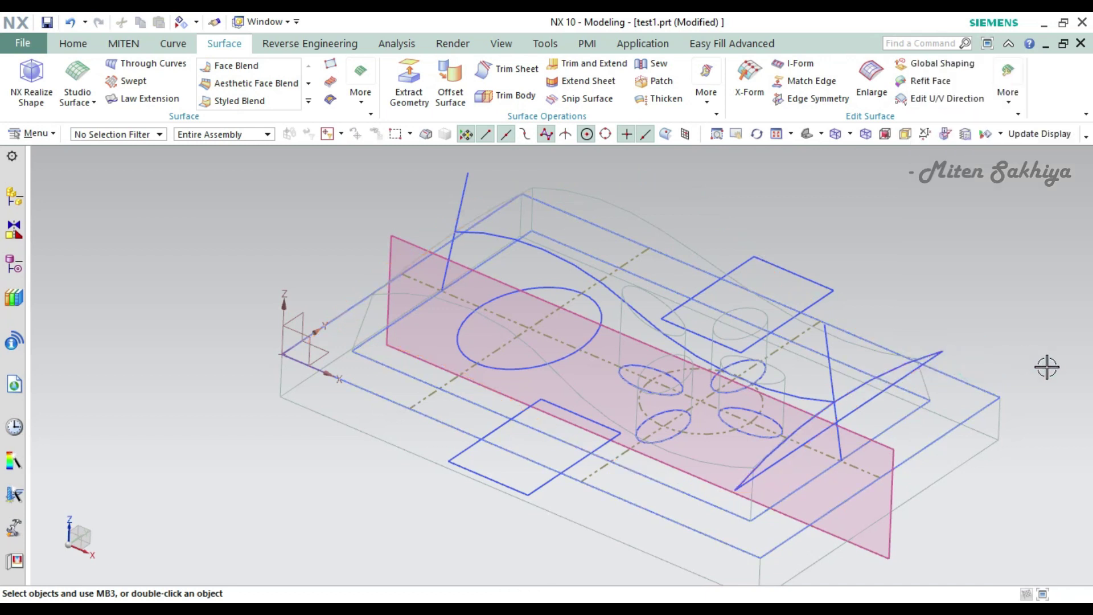
key(ctrl+shift+w)
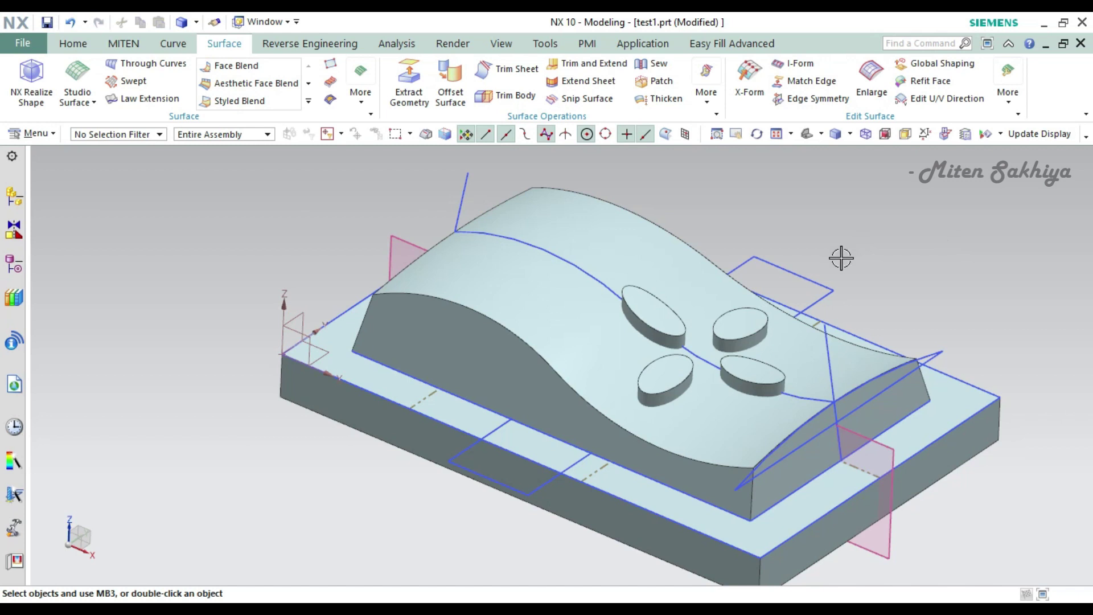
- Extrude the large ellipse in wireframe view, with the end distance lengthened to 39 mm
key(x)
key(ctrl+shift+w)
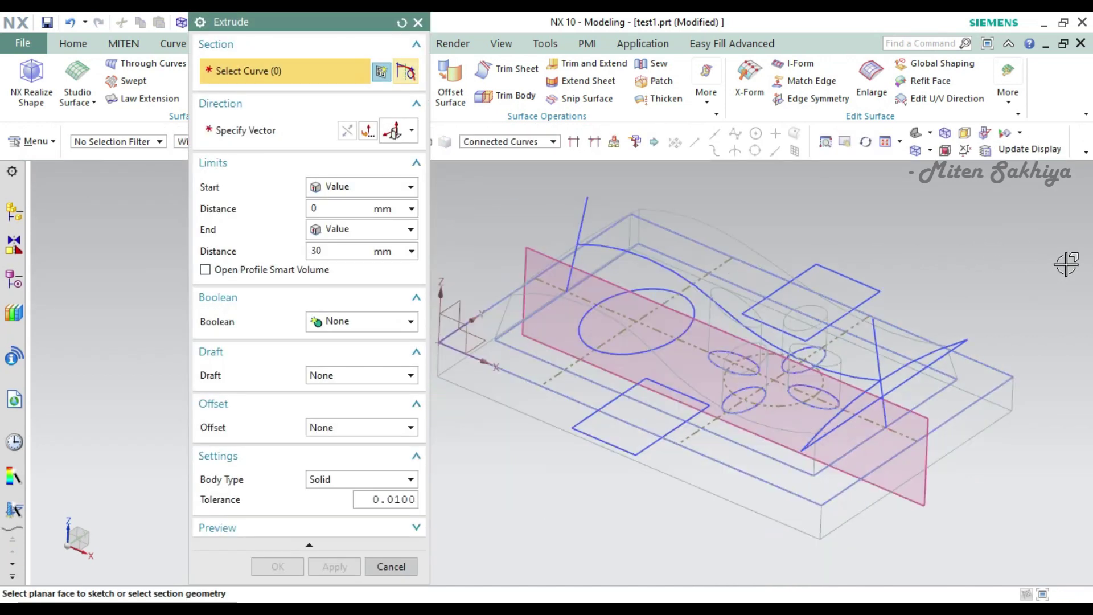
scroll(716, 336, up, 2)
scroll(716, 336, up, 2)
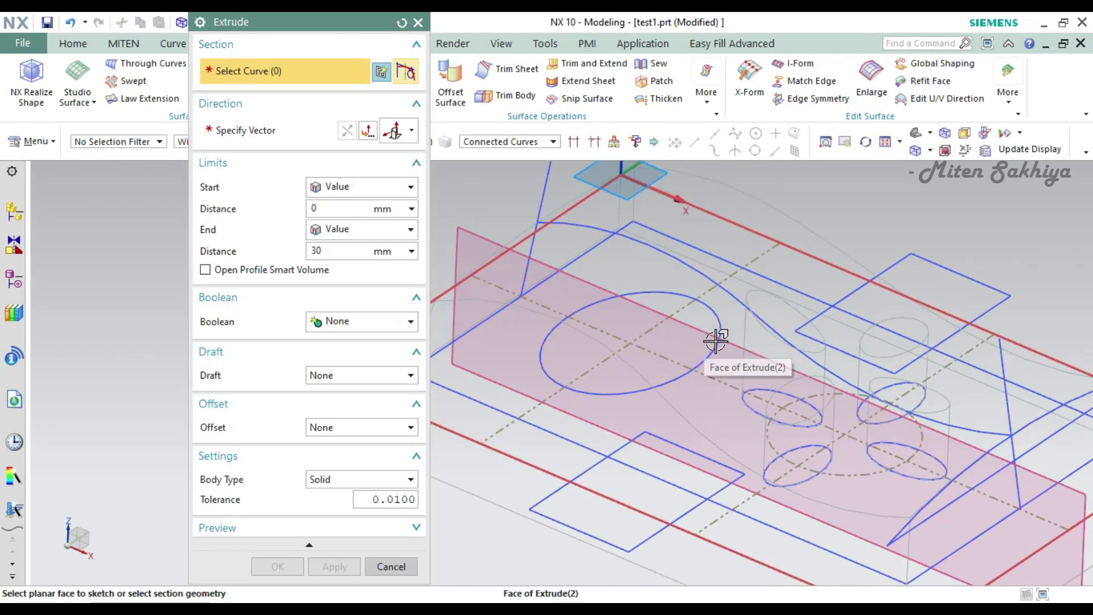
click(718, 325)
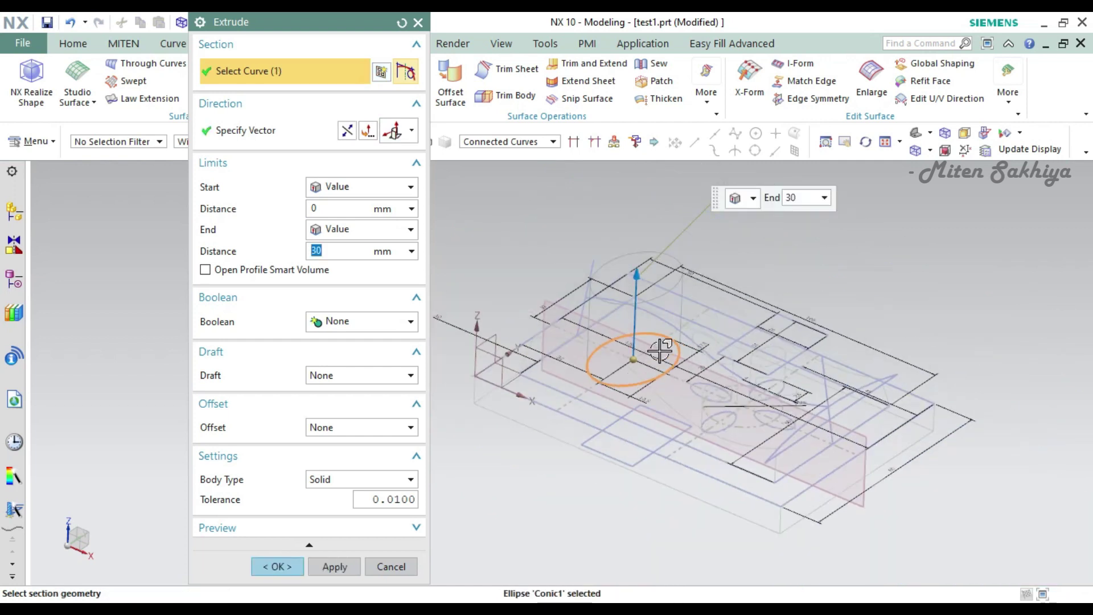
scroll(649, 358, down, 2)
drag(614, 253, 615, 204)
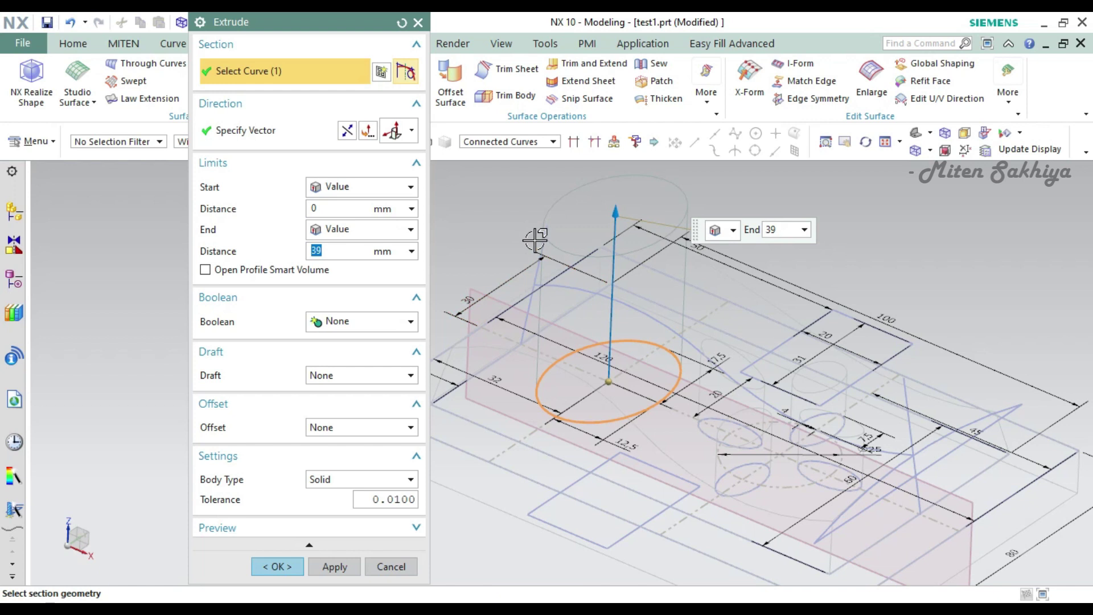
- Add a Draft From Start Limit at -7° and set the start distance to 5 mm
click(386, 374)
click(380, 406)
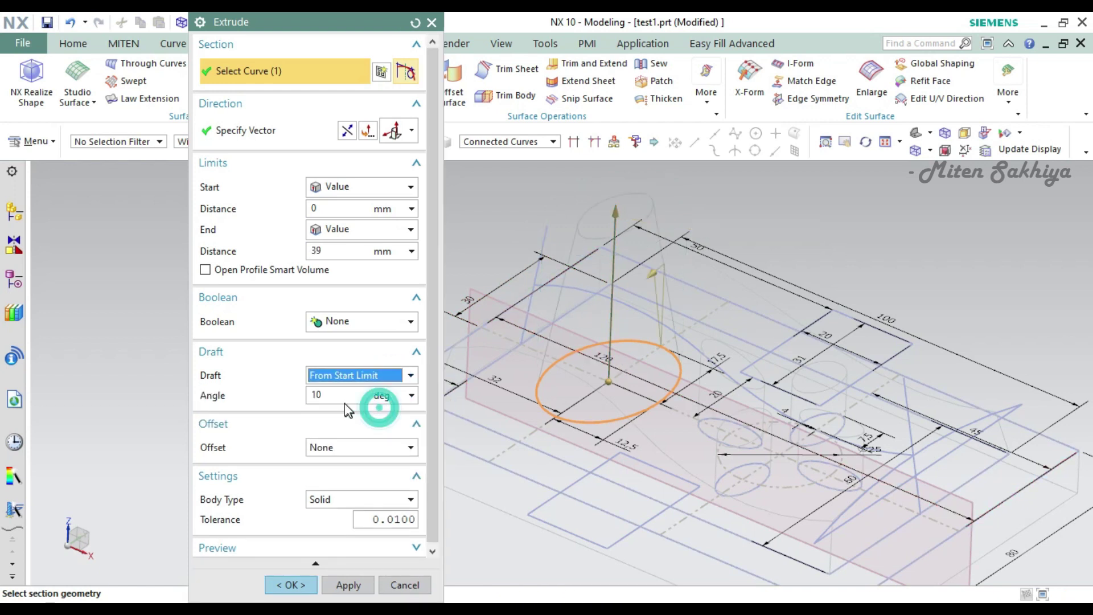
click(338, 394)
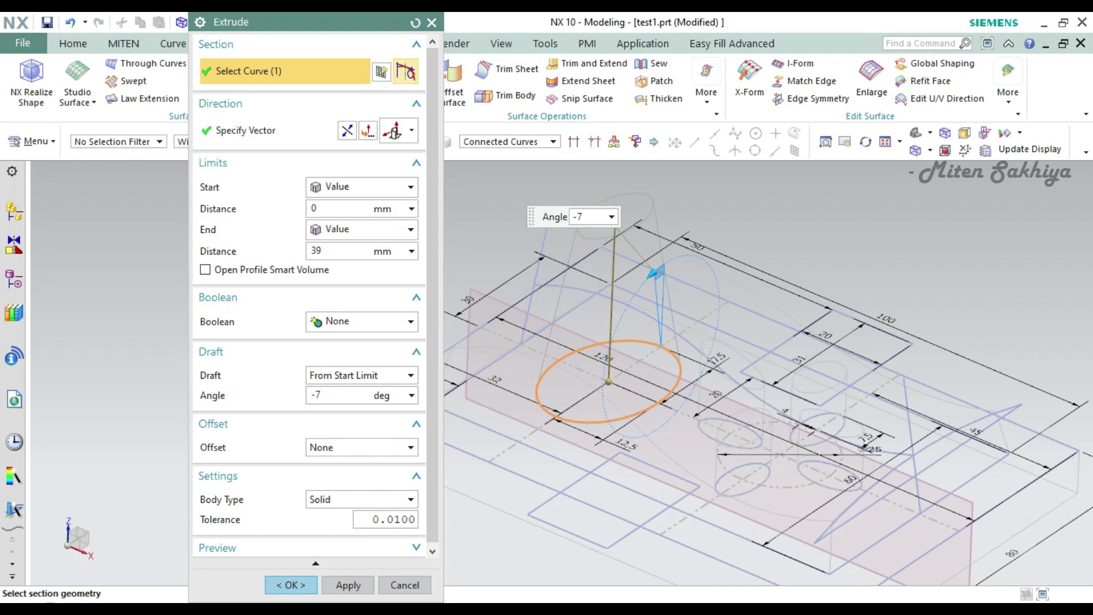
text(-7)
click(333, 210)
text(5)
key(Return)
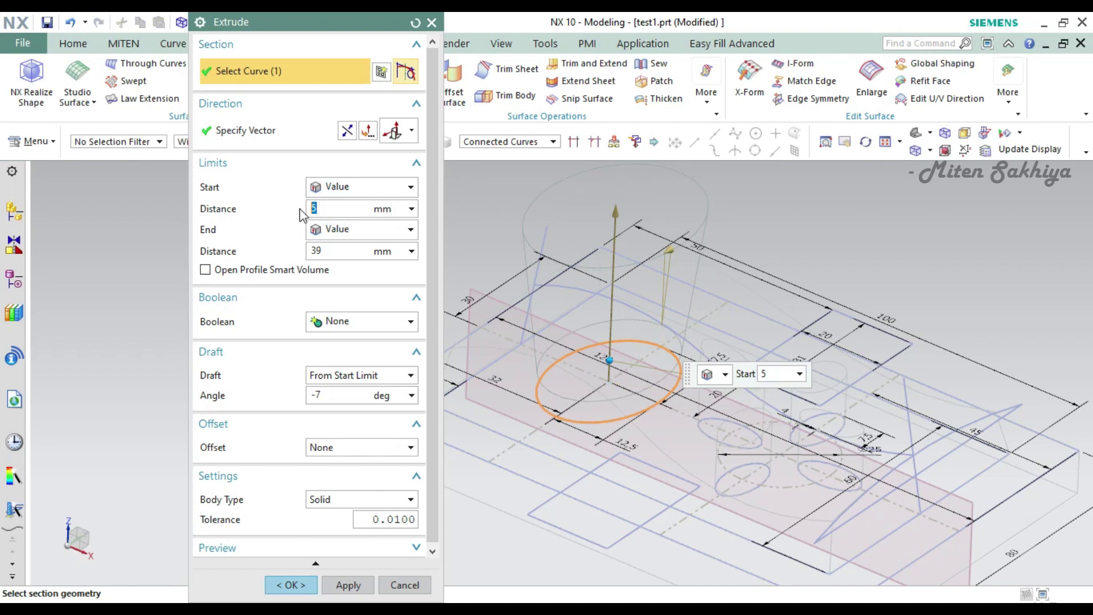
- Subtract the tapered extrusion from the solid body
click(328, 323)
click(337, 373)
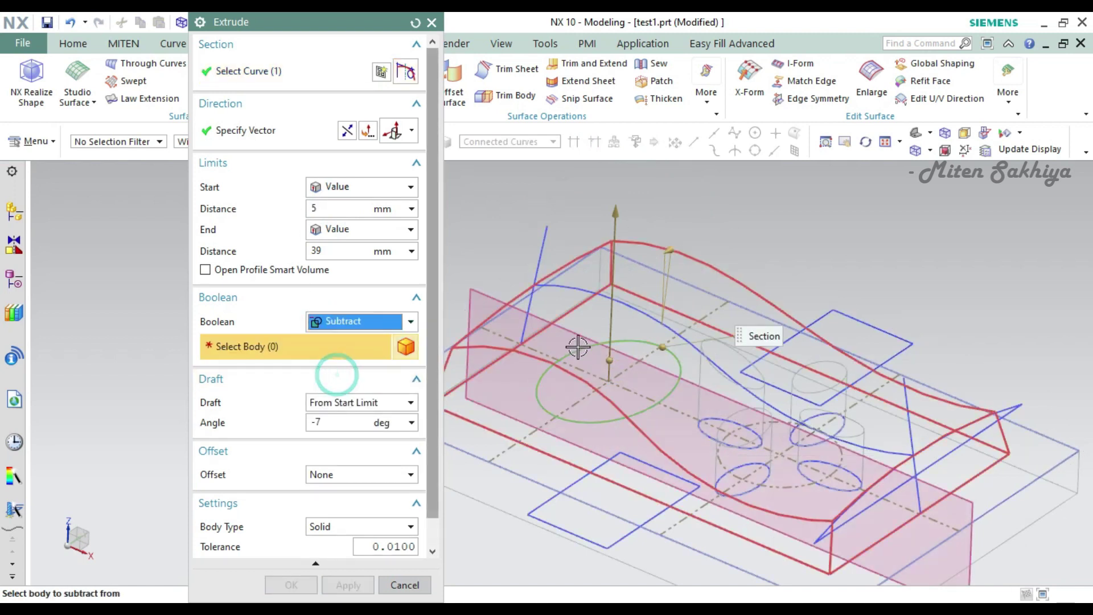
click(592, 315)
middle_click(591, 319)
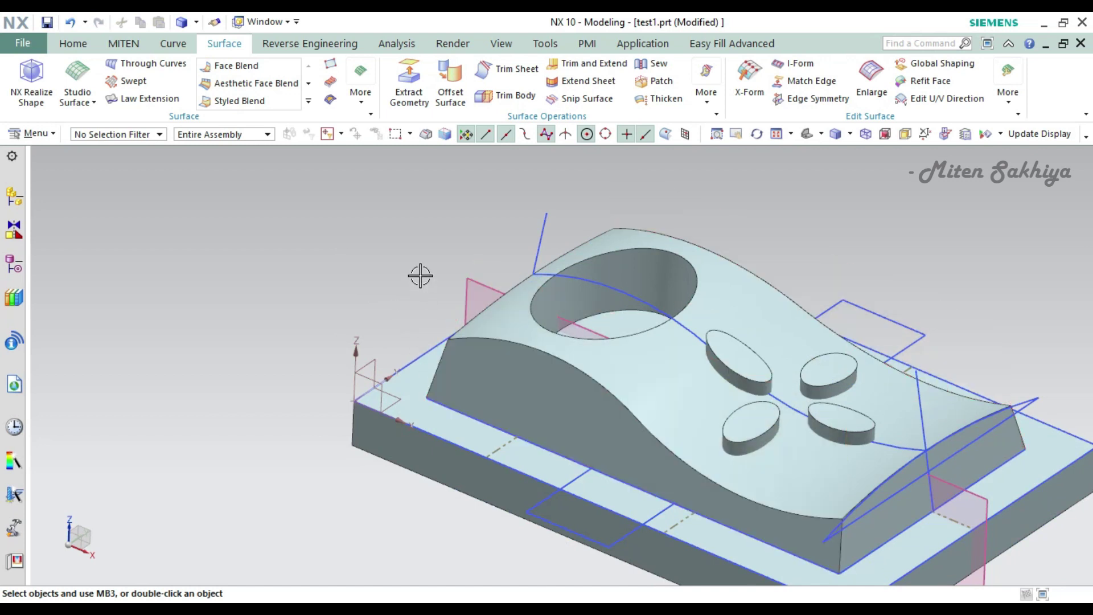
scroll(420, 274, down, 1)
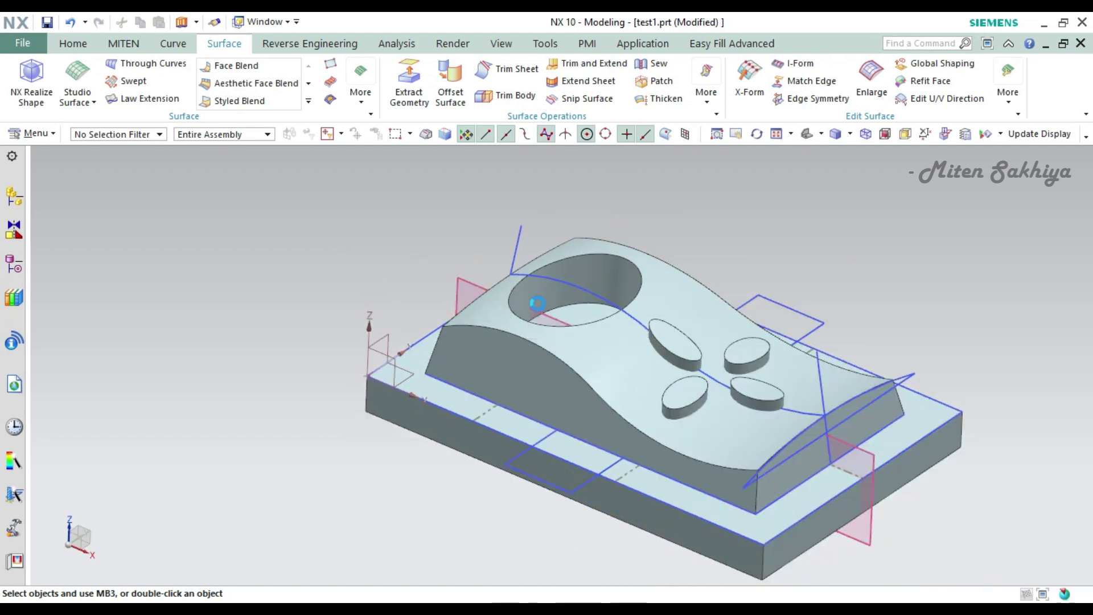
- Extrude both sketch rectangles, using connected curves, as a subtract cut from the main solid
key(x)
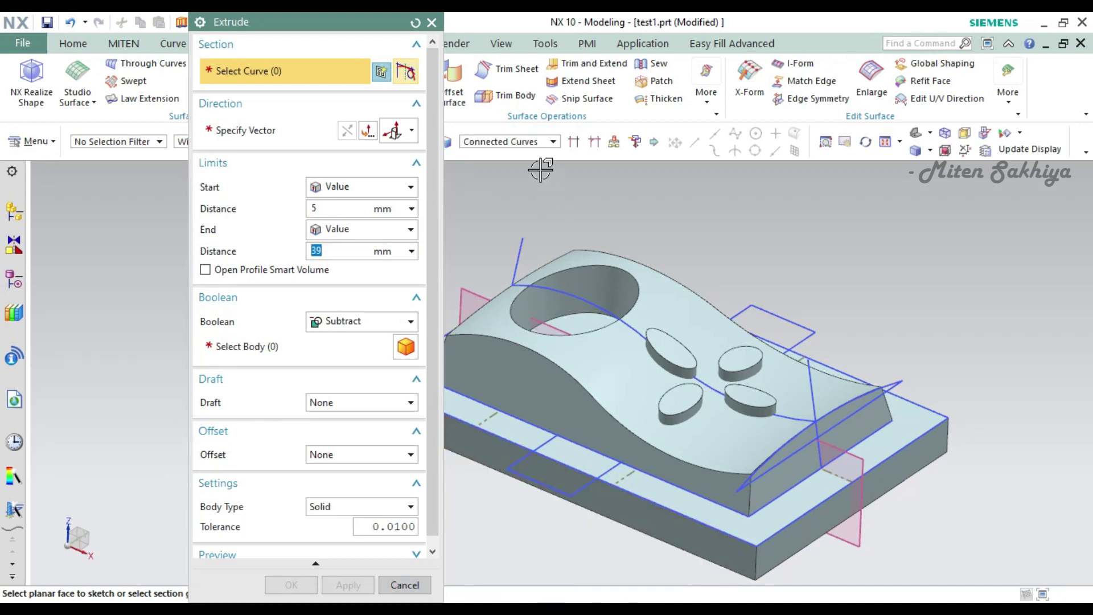
click(541, 142)
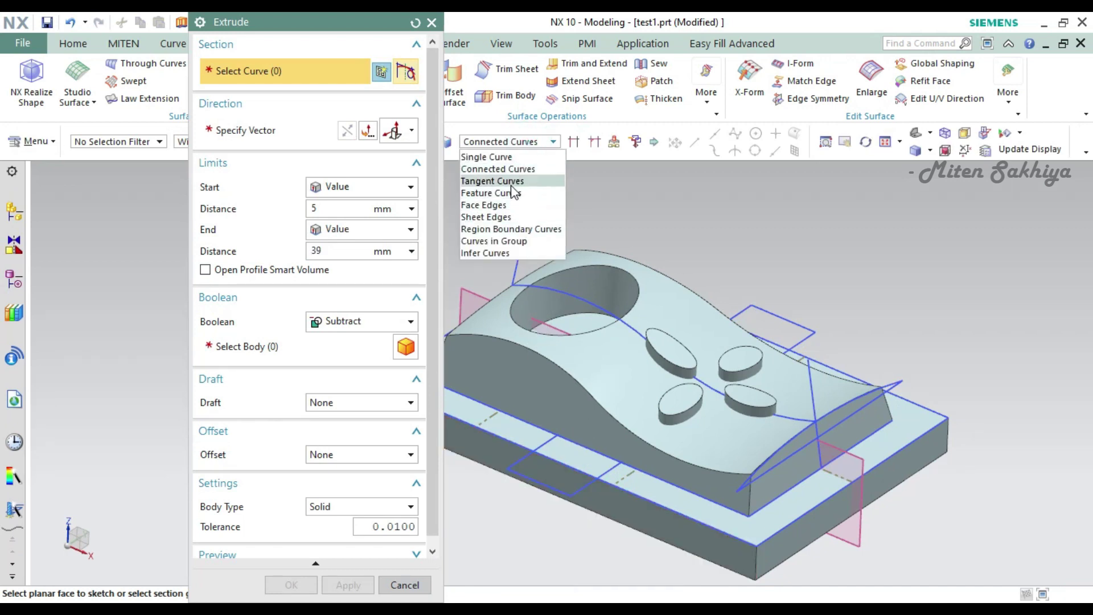
click(512, 169)
click(527, 478)
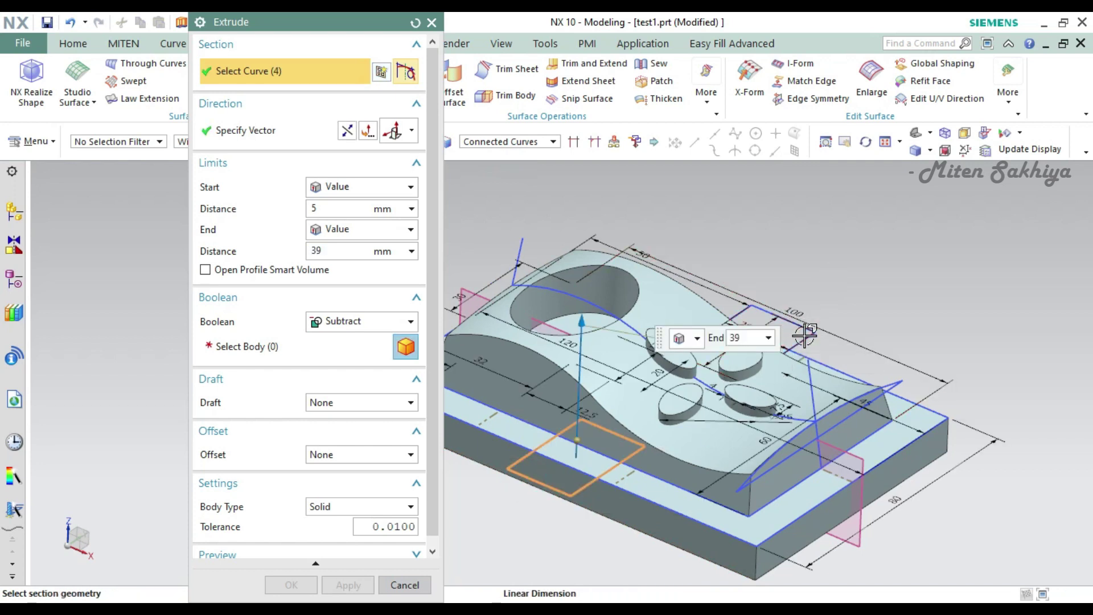
click(762, 318)
click(762, 311)
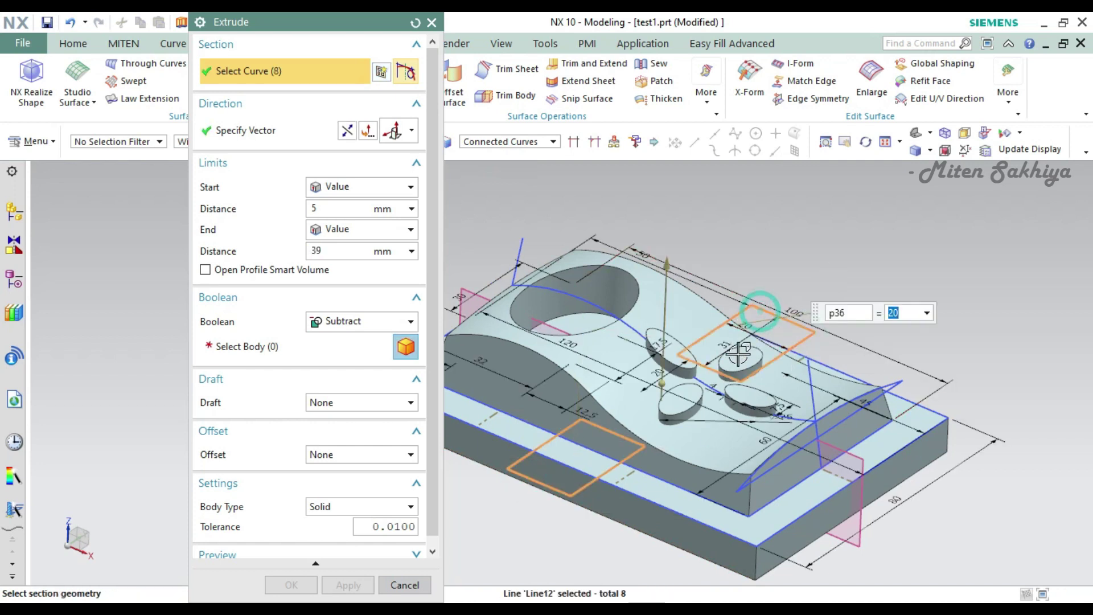
click(351, 350)
click(618, 399)
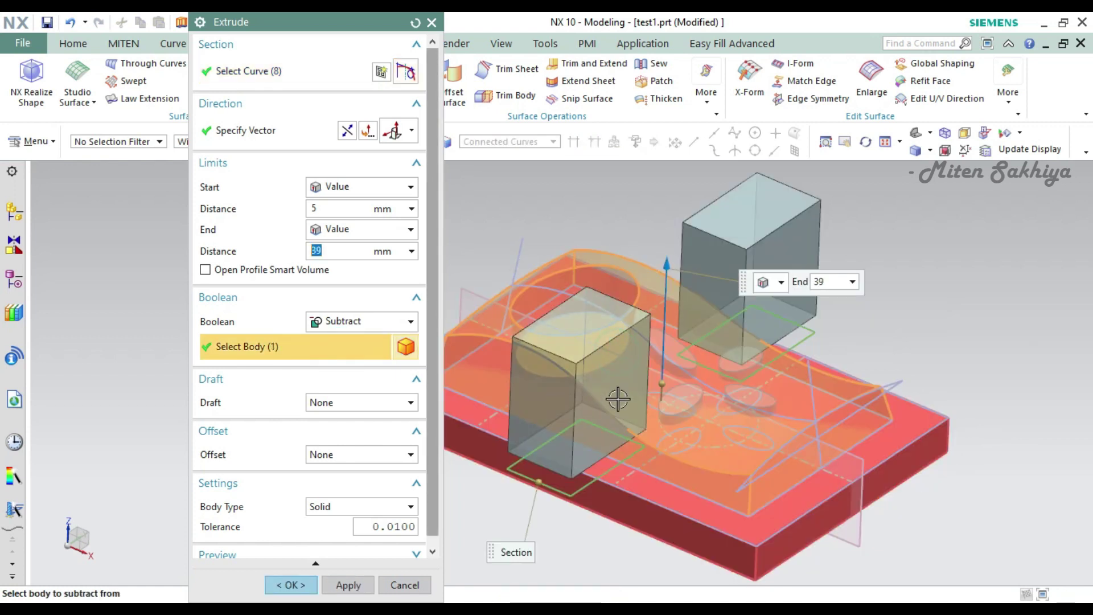
click(287, 585)
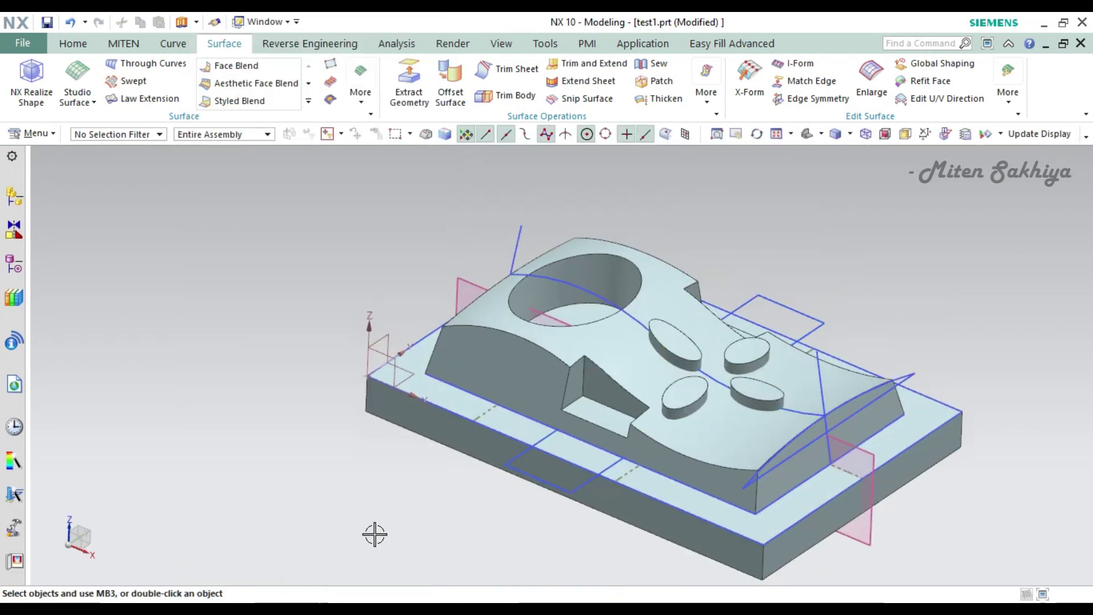
scroll(453, 77, up, 3)
- Edge-blend three vertical corner edges of the raised block
click(470, 63)
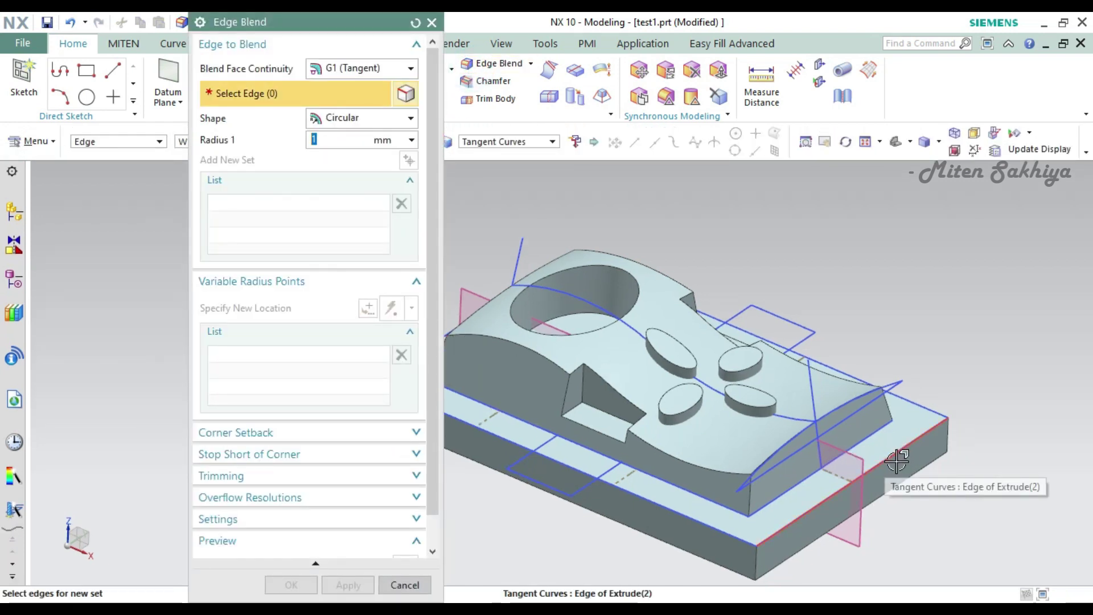
scroll(1002, 450, down, 2)
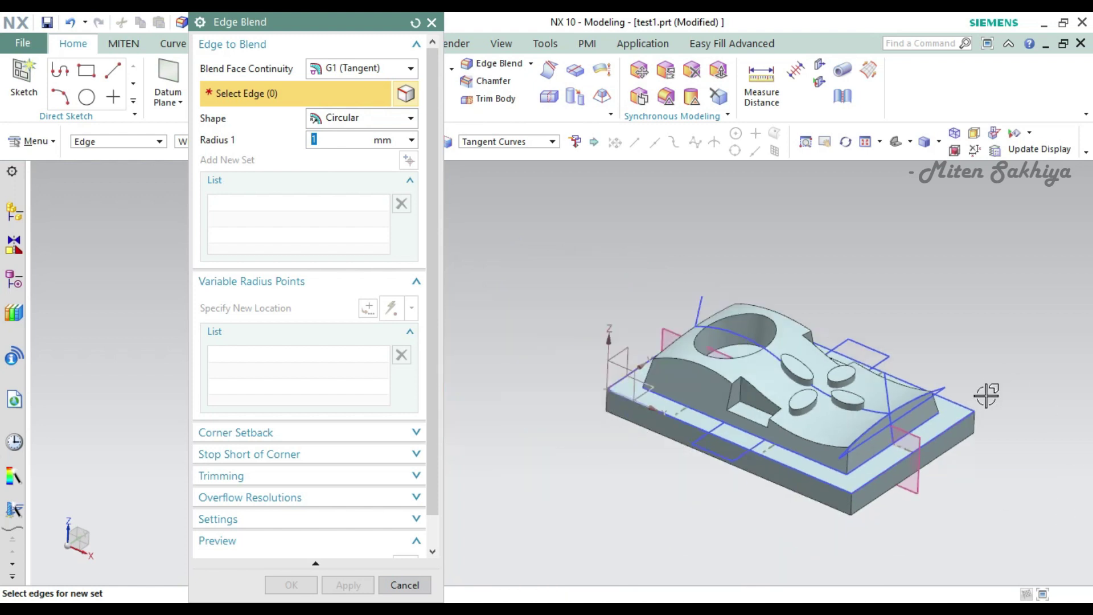
scroll(911, 455, up, 4)
click(805, 461)
click(976, 358)
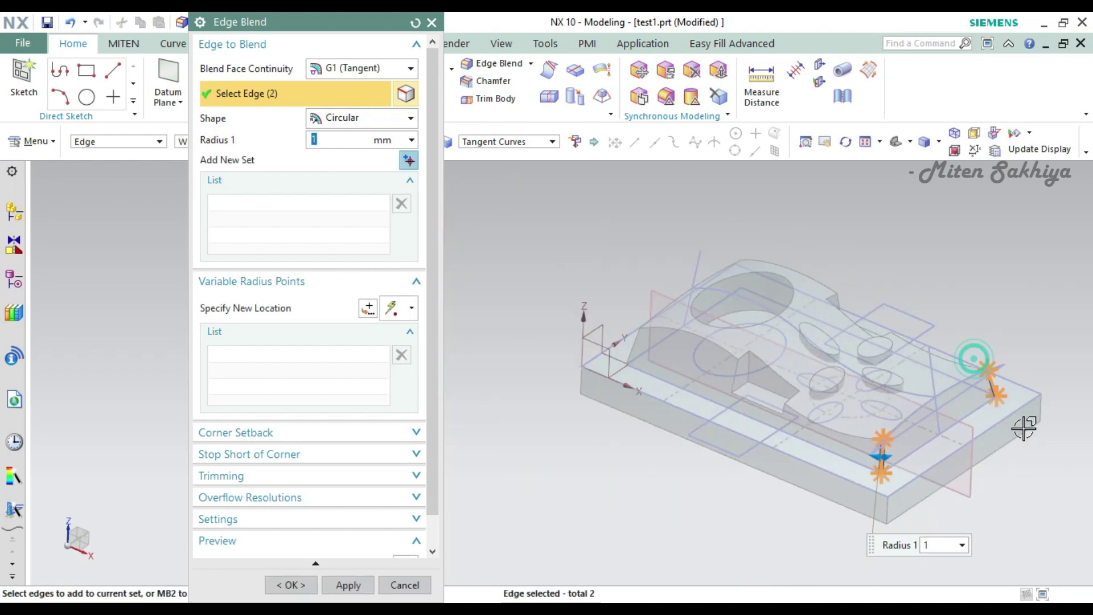
scroll(642, 332, up, 5)
click(622, 357)
scroll(622, 319, down, 3)
scroll(710, 276, up, 2)
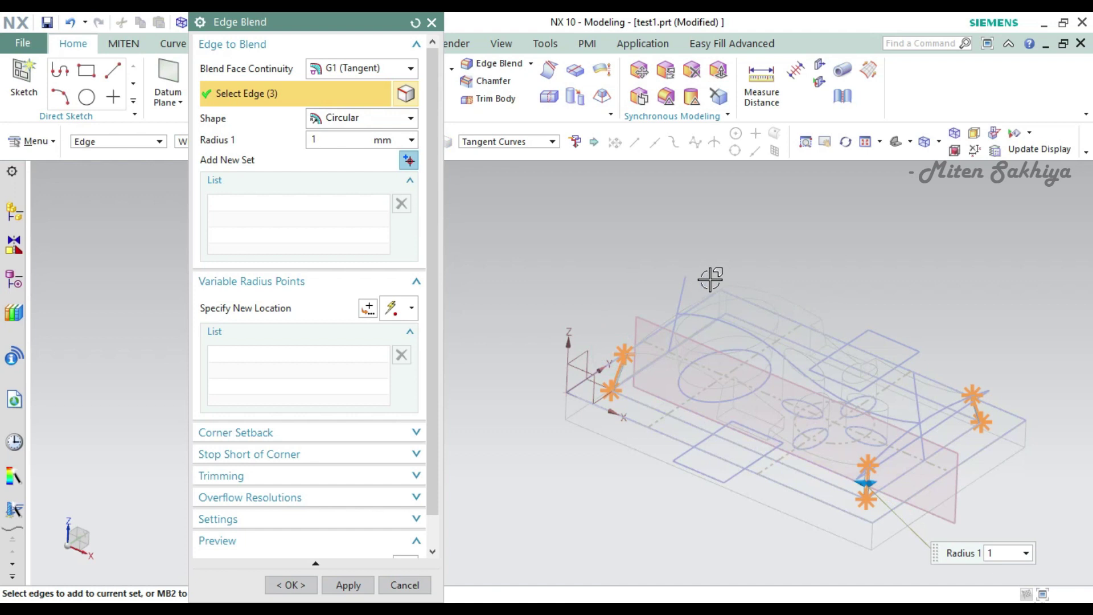
scroll(706, 312, up, 2)
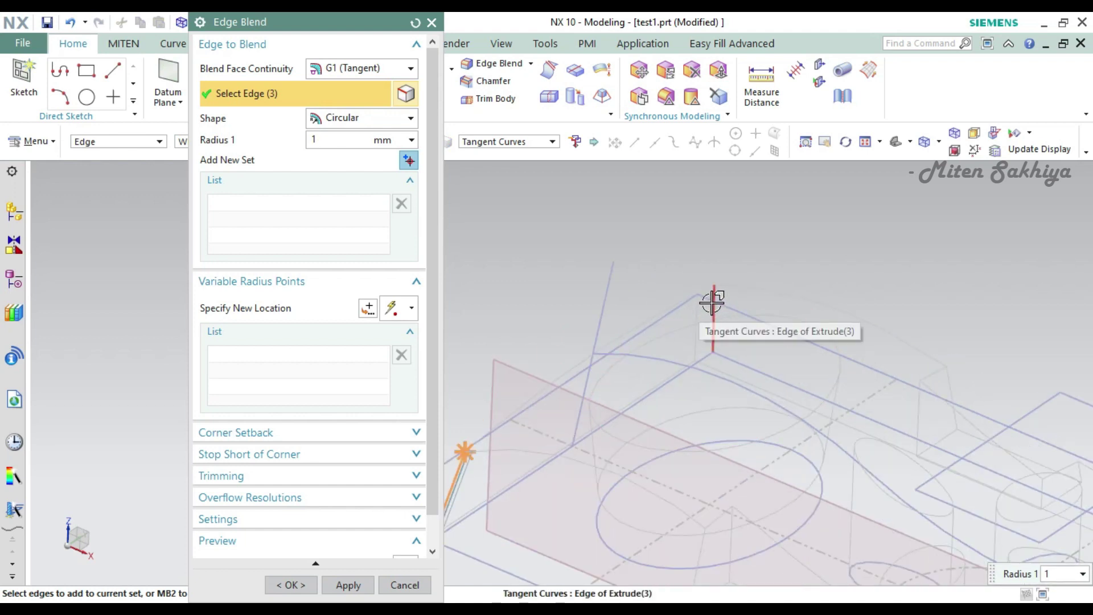
scroll(678, 293, down, 2)
middle_click(642, 273)
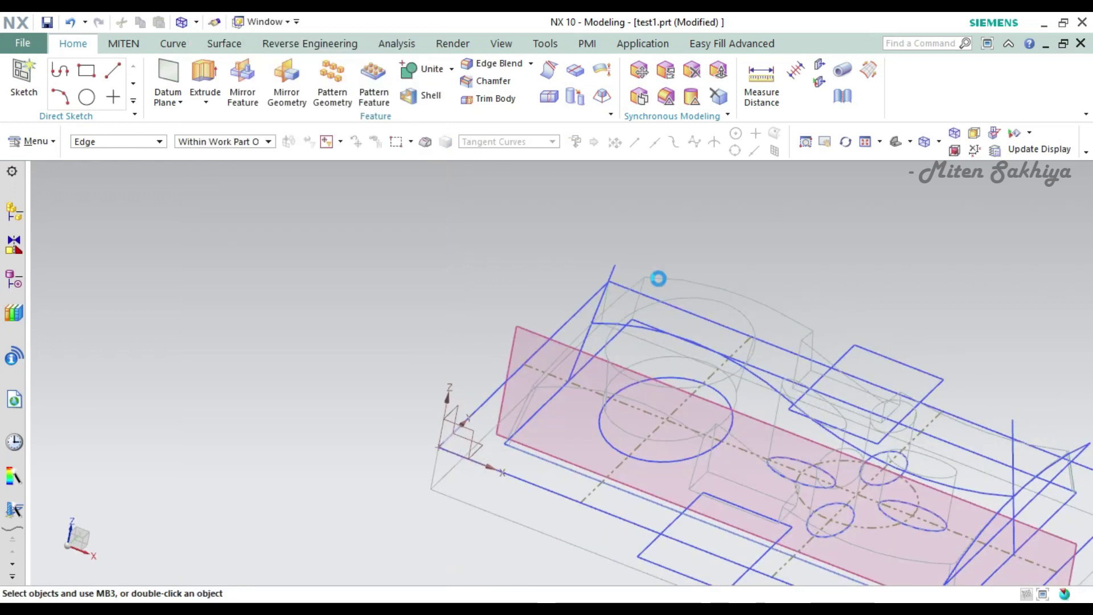
- Edit the corner blend to include the fourth edge with a 10 mm radius
middle_drag(679, 296, 349, 437)
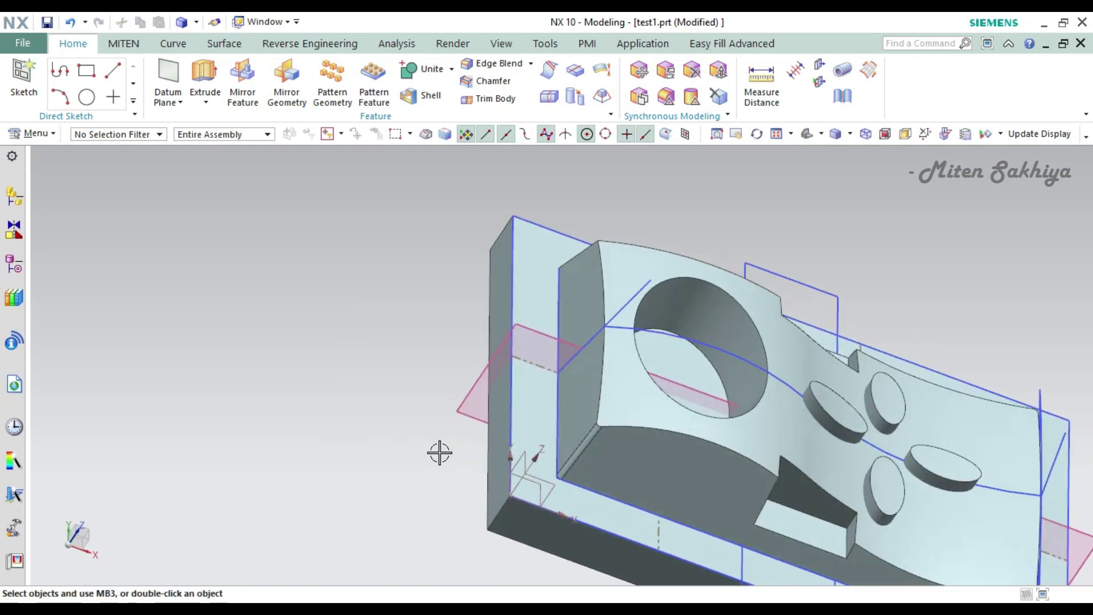
scroll(569, 427, up, 4)
double_click(586, 418)
scroll(523, 364, up, 4)
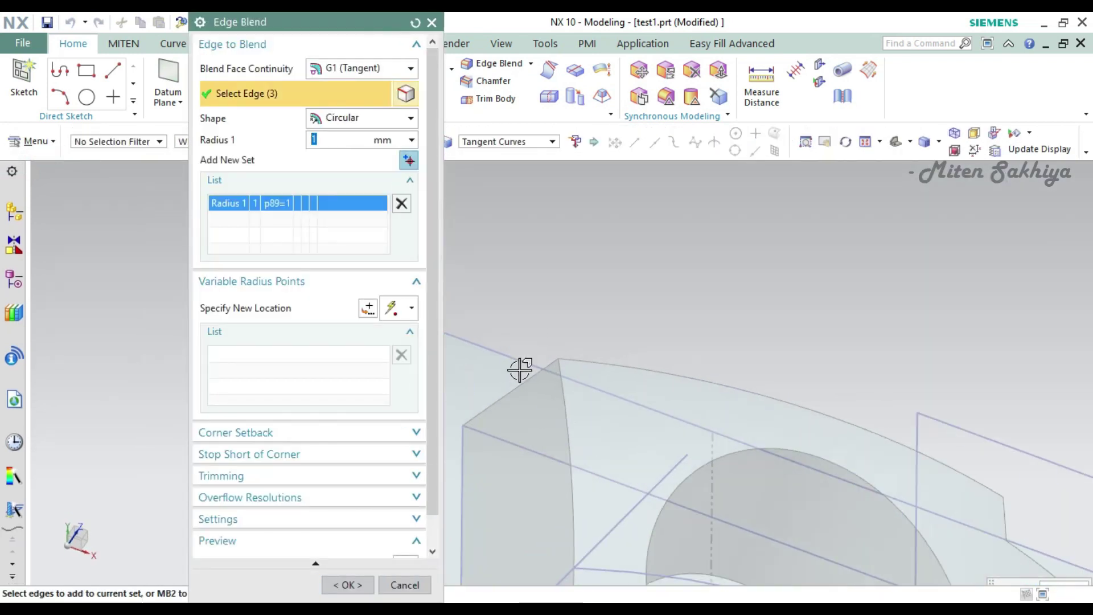
click(520, 373)
scroll(575, 285, down, 5)
text(10)
key(Return)
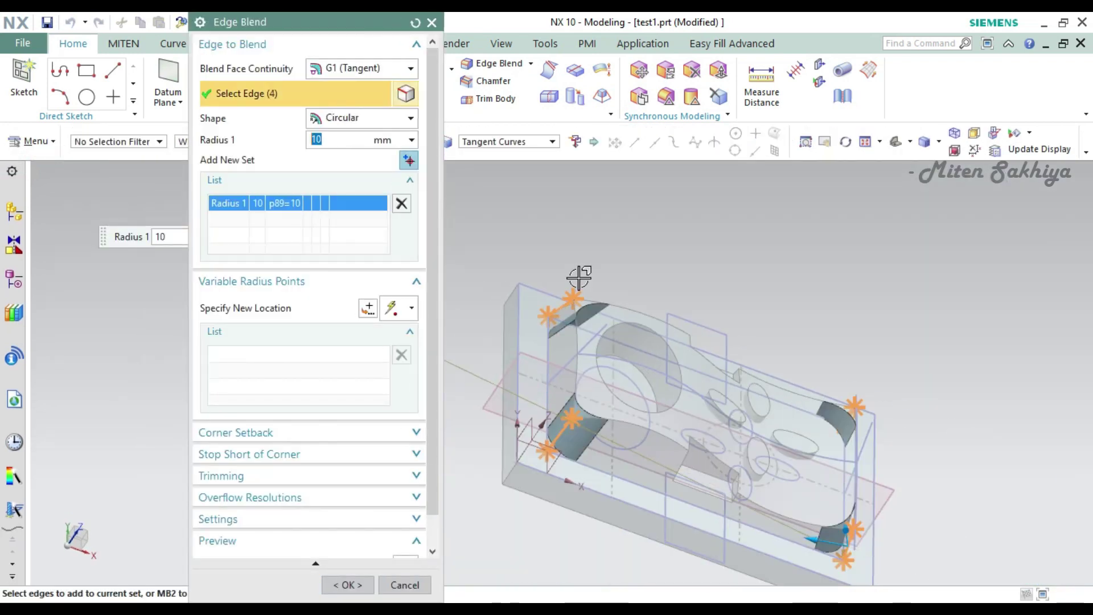
click(348, 585)
- Apply a 3 mm edge blend to four short vertical edges
middle_drag(476, 459, 446, 447)
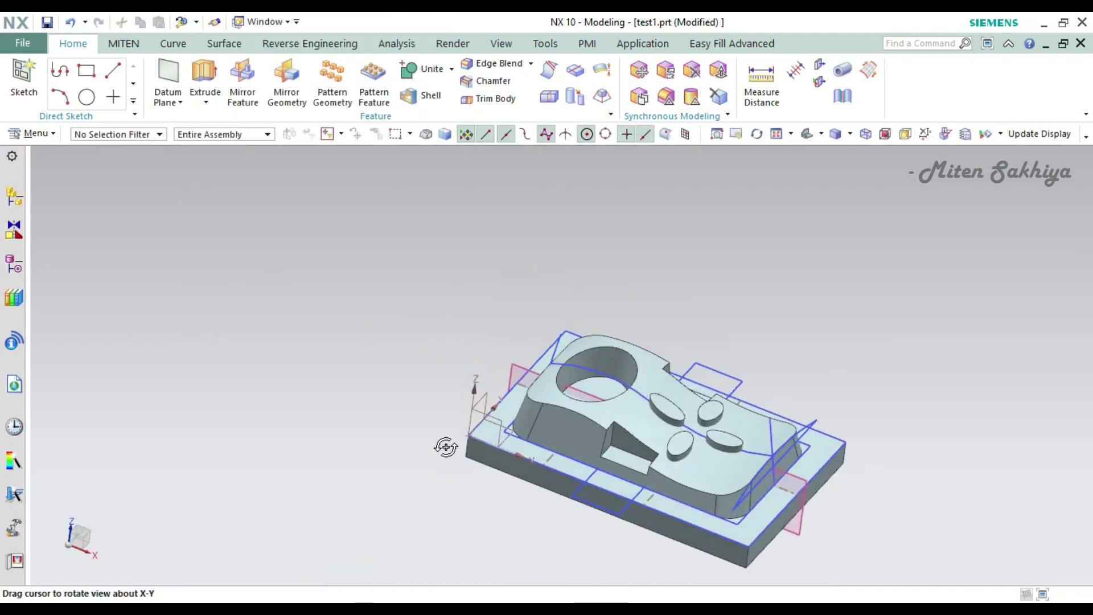
click(474, 66)
scroll(604, 438, up, 2)
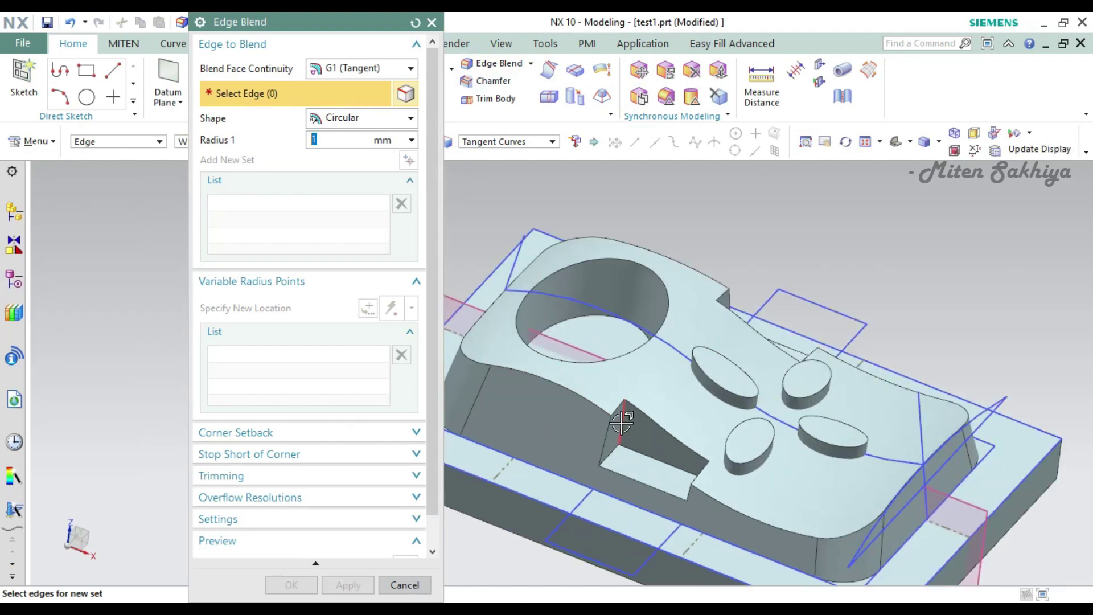
click(621, 417)
scroll(763, 420, up, 3)
scroll(701, 453, up, 3)
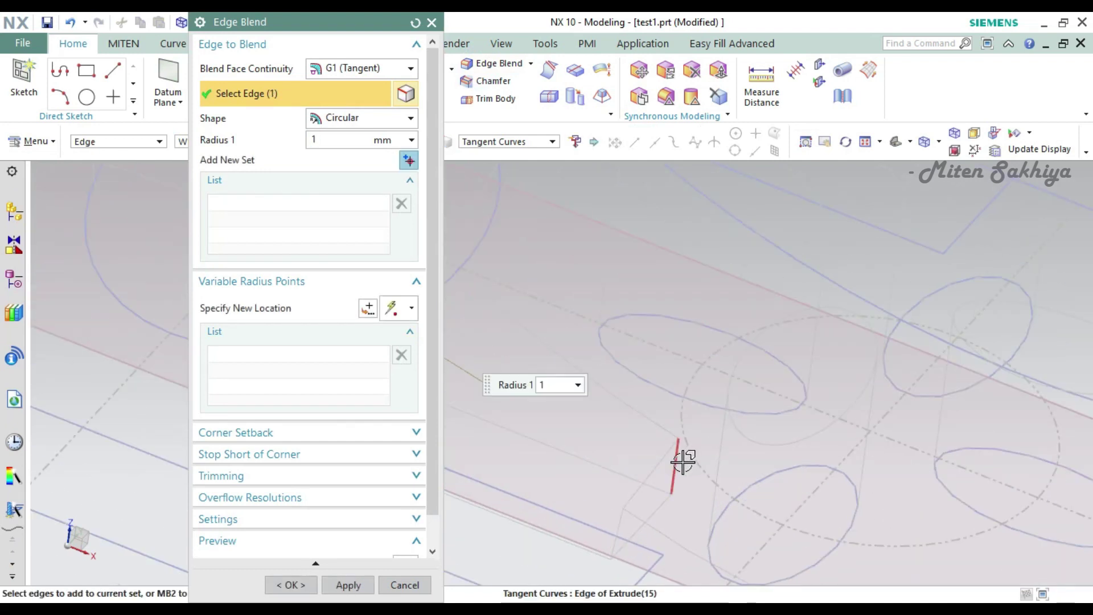
click(675, 464)
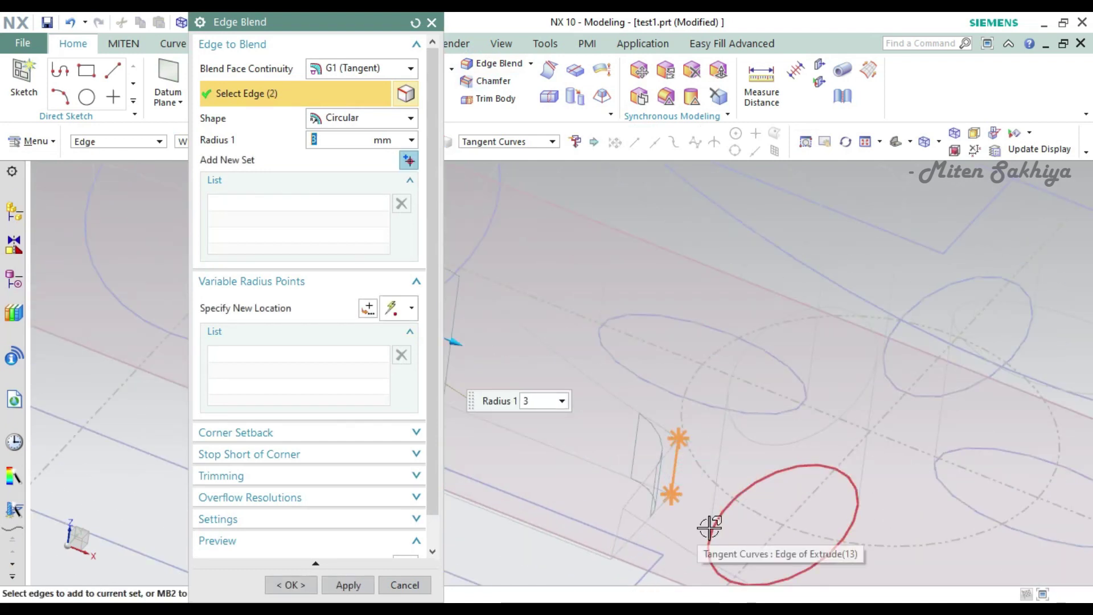
scroll(788, 288, down, 2)
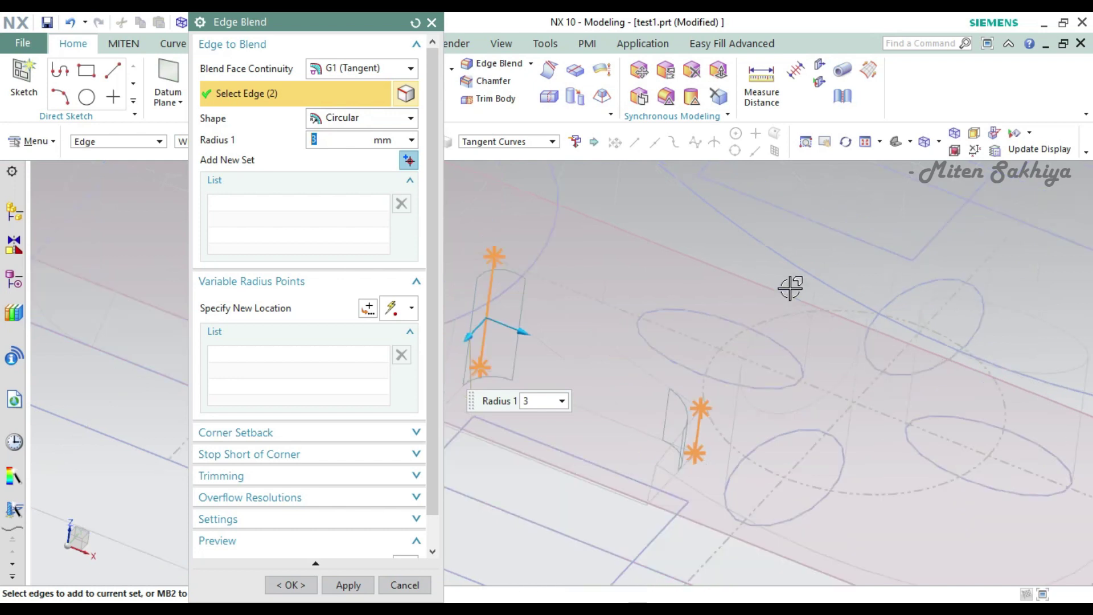
scroll(827, 291, down, 2)
scroll(828, 292, up, 2)
scroll(691, 196, up, 2)
click(691, 196)
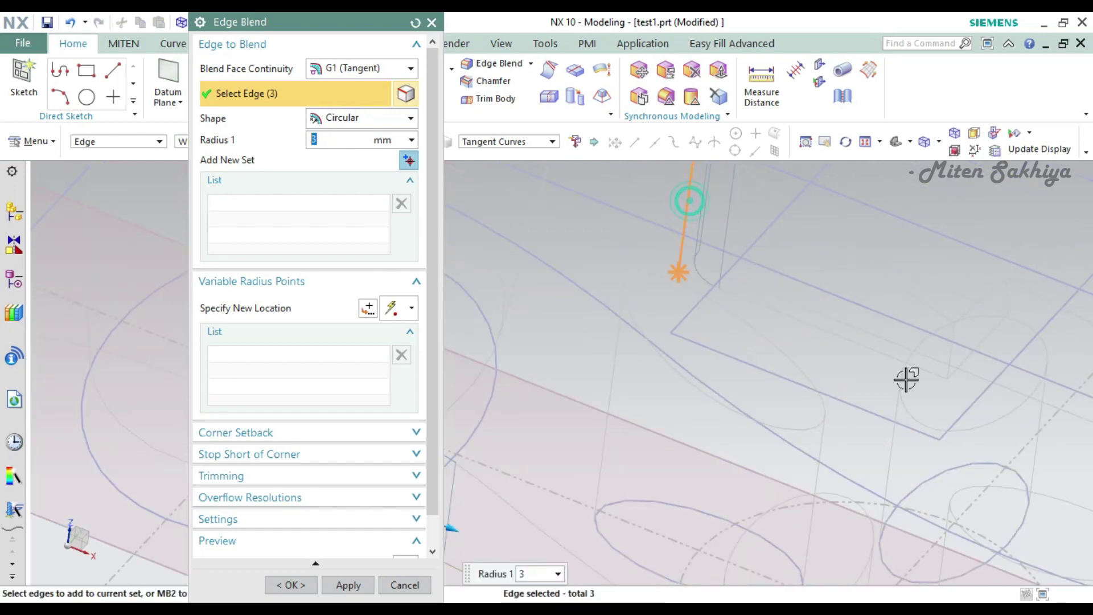
click(949, 348)
scroll(850, 357, down, 2)
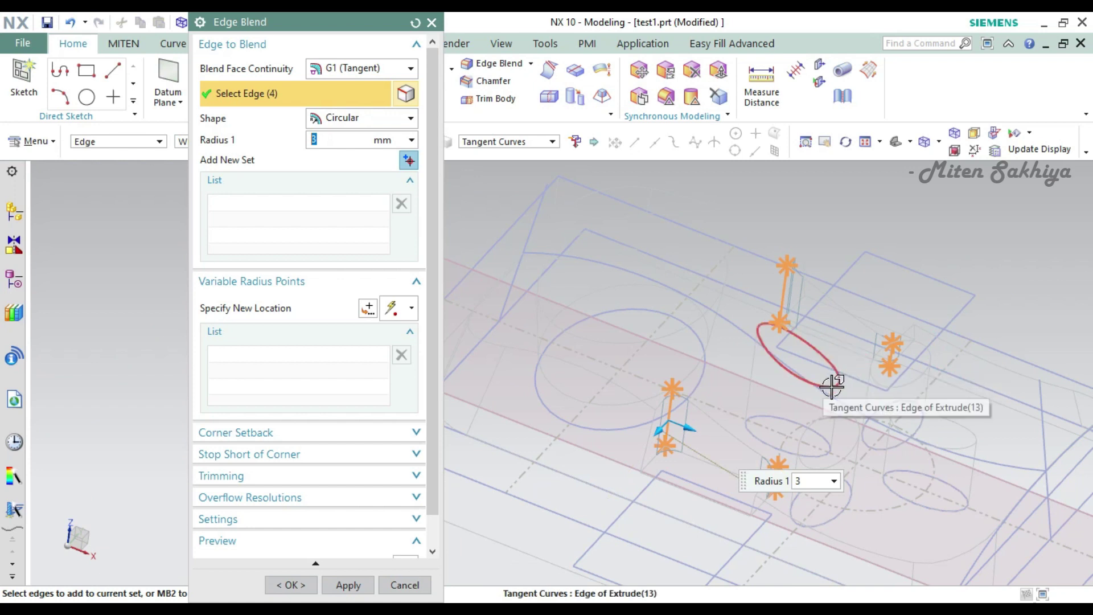
click(348, 586)
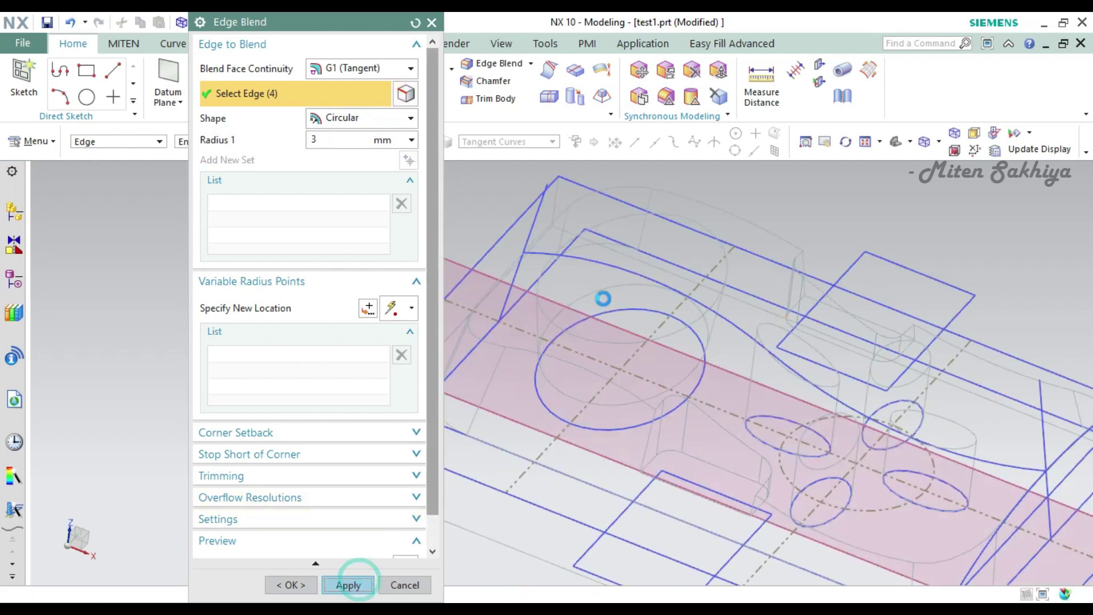
- Apply a 2 mm blend to the lower and upper rims of the large hole
click(594, 286)
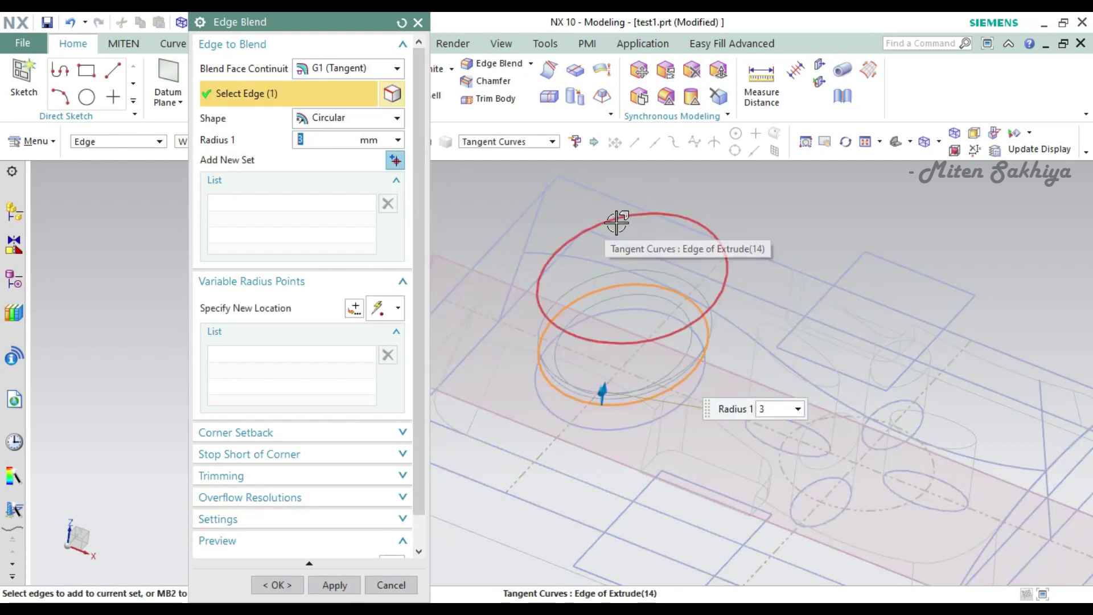
click(617, 220)
text(2)
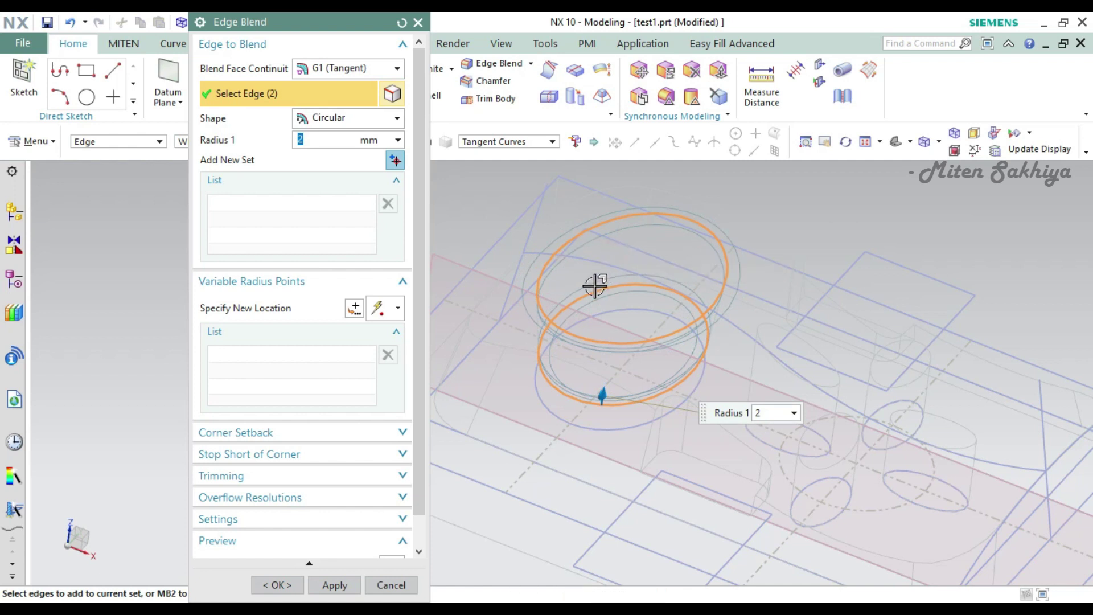
click(335, 587)
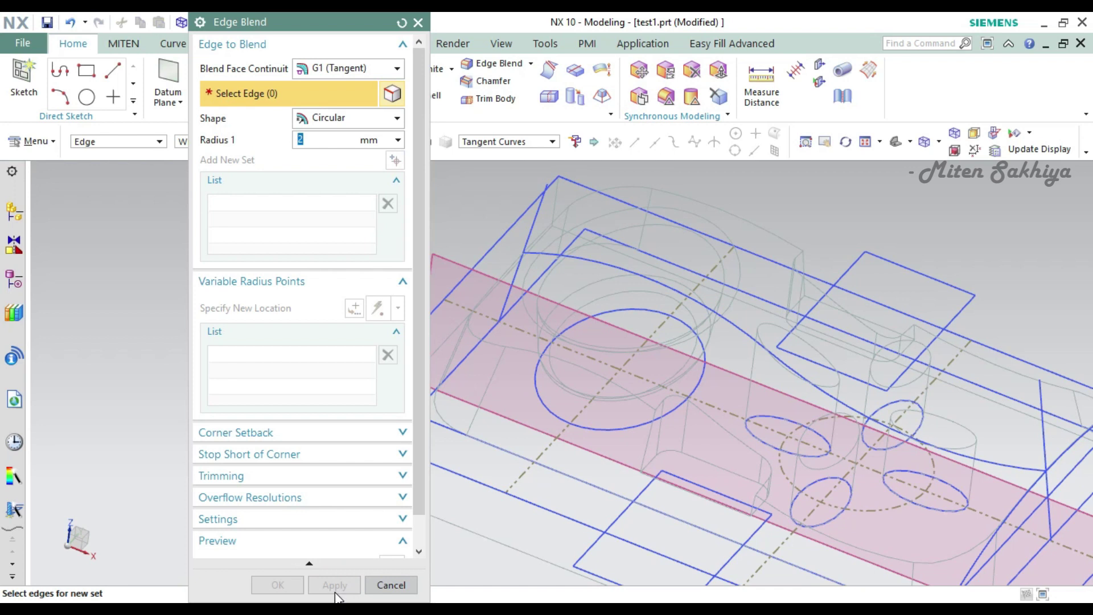
scroll(600, 275, down, 2)
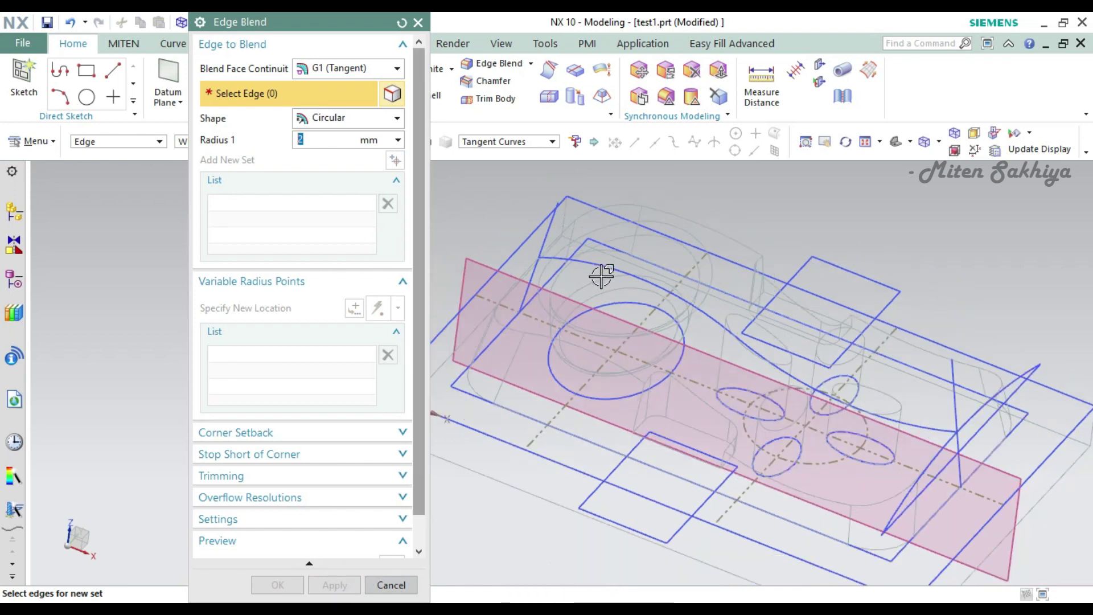
scroll(600, 276, down, 1)
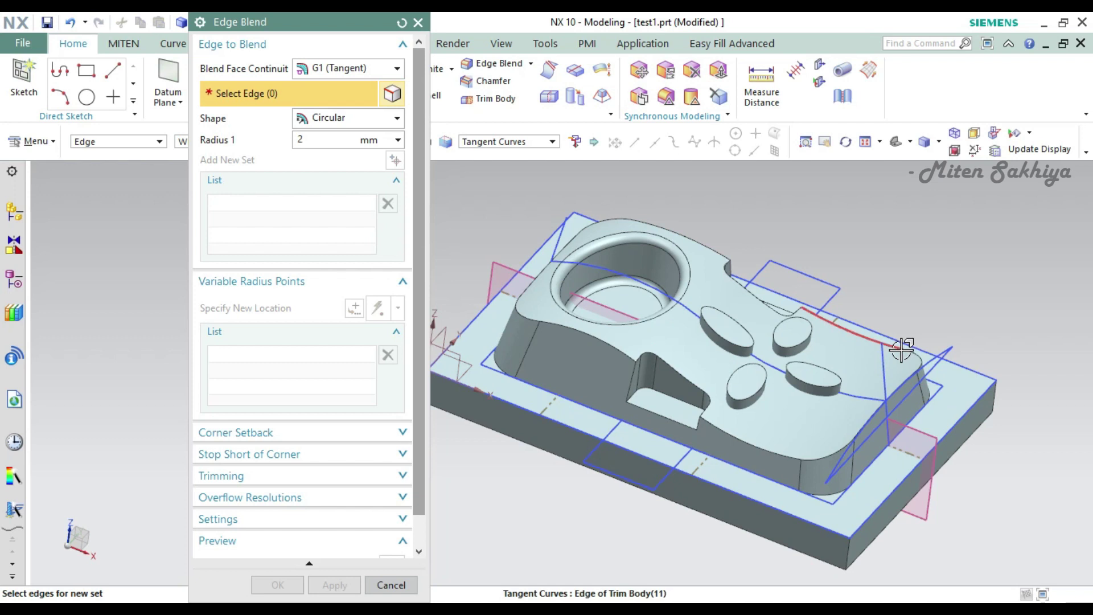
- Apply a 2 mm blend to the edge chain around the block's top outline
click(905, 347)
click(607, 345)
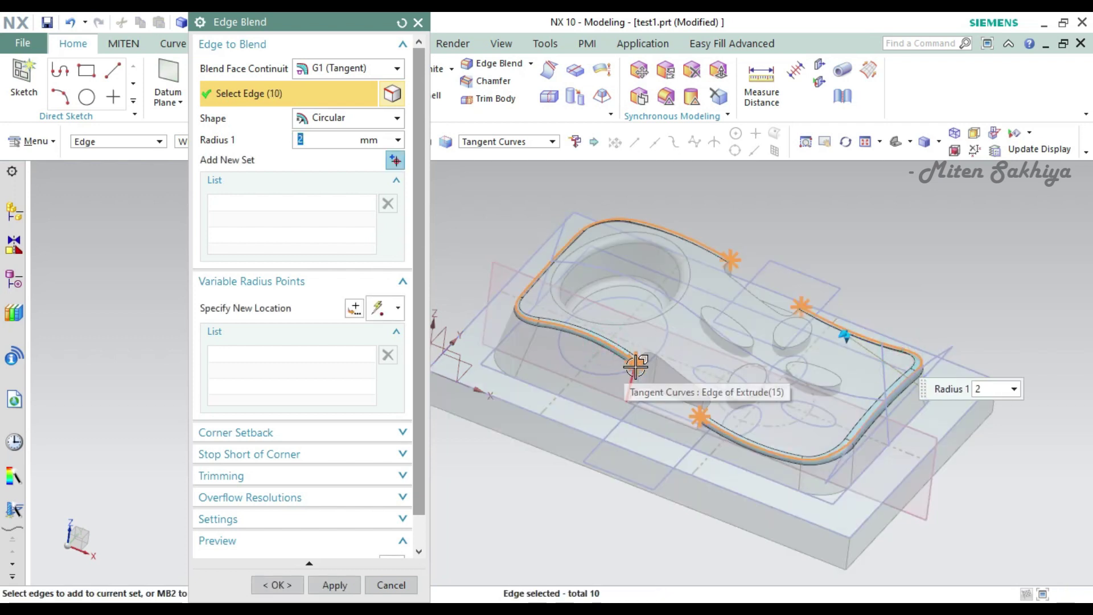
text(3)
click(345, 582)
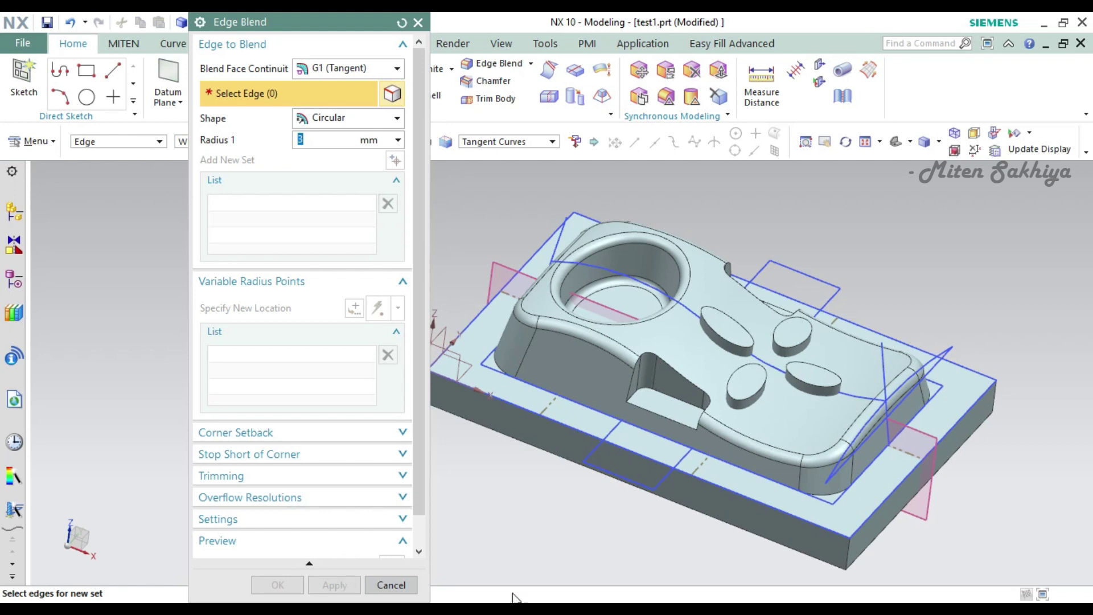
- Blend the two pocket edge chains with a 1 mm radius
click(647, 384)
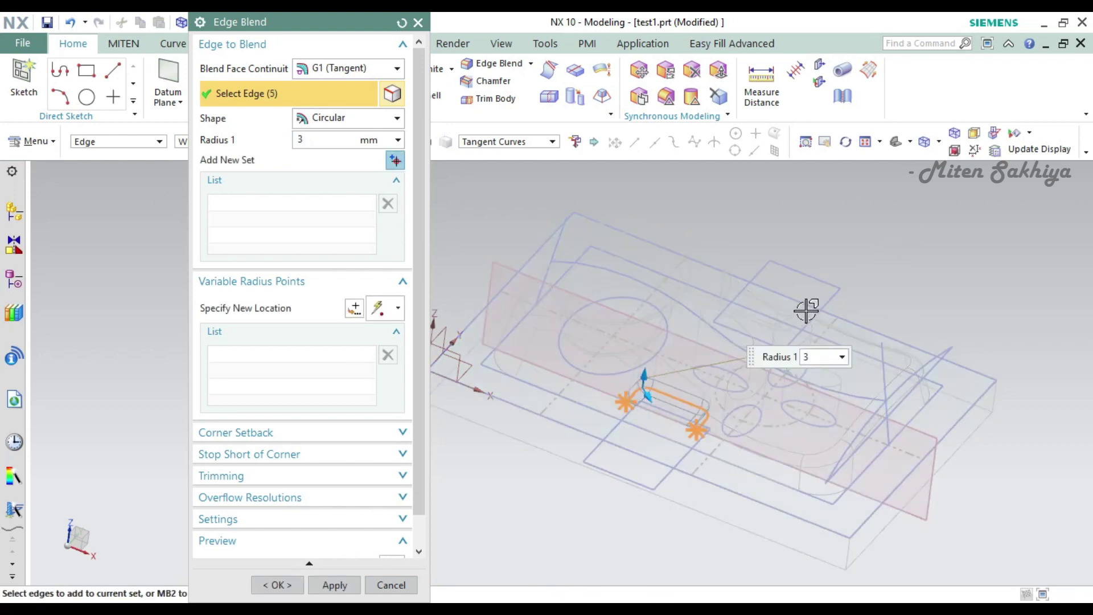
scroll(740, 313, down, 4)
click(745, 305)
scroll(918, 313, up, 3)
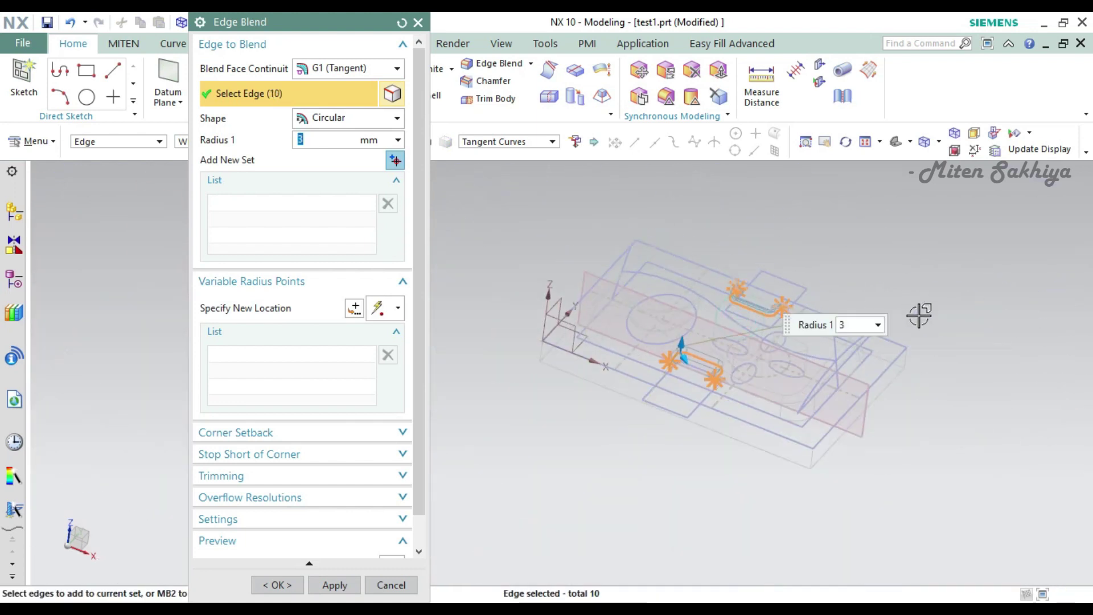
scroll(918, 313, up, 2)
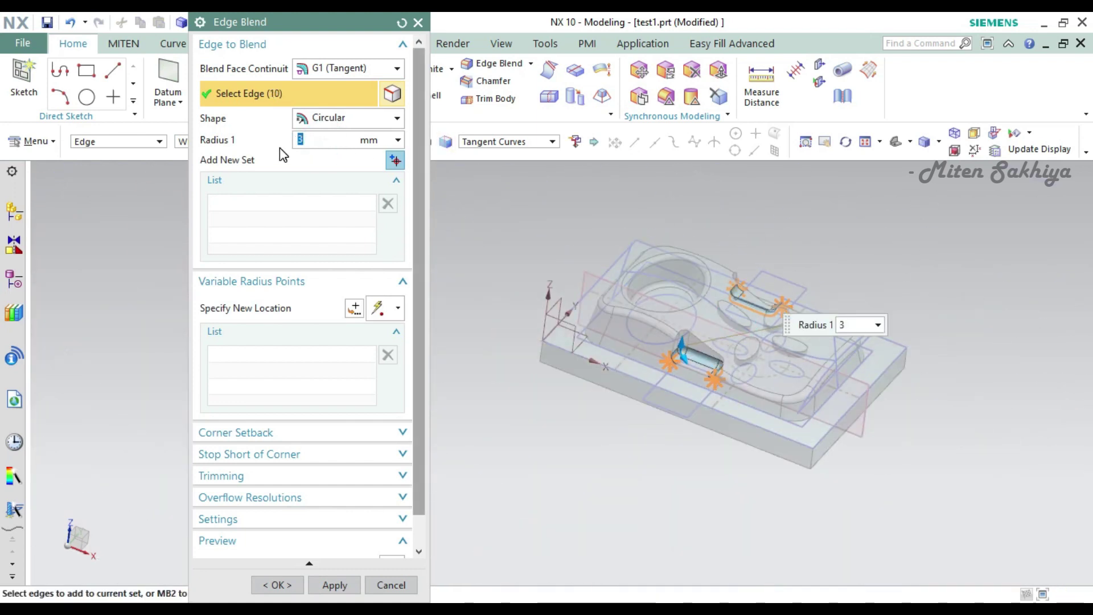
text(1)
key(Return)
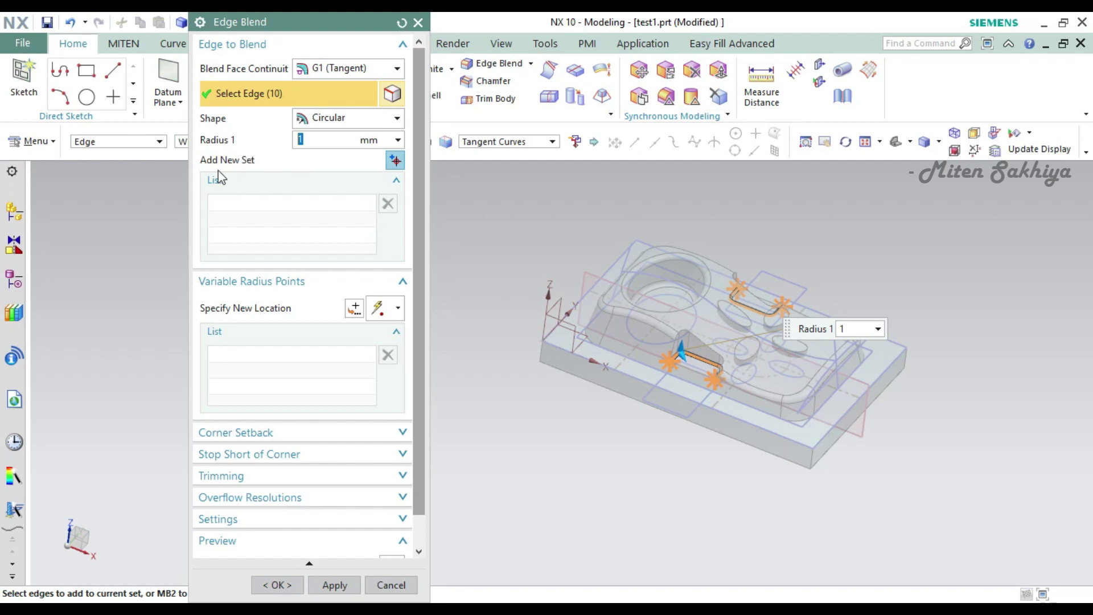
click(335, 585)
- Apply 1 mm blends to the pocket loop, rib chain and ellipse boss top edges
scroll(706, 327, down, 5)
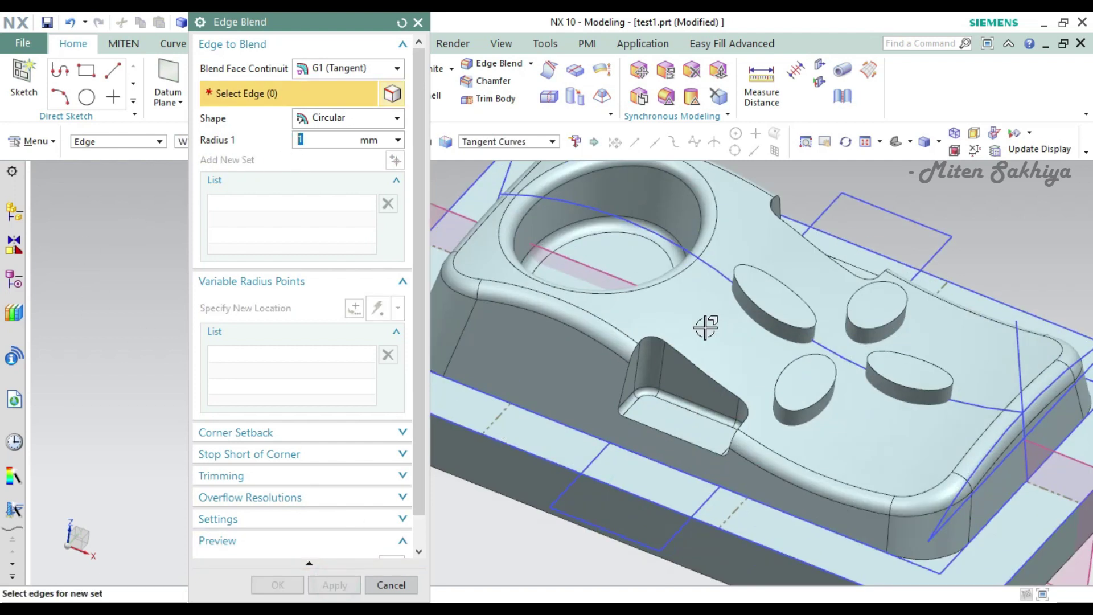
click(688, 362)
click(762, 318)
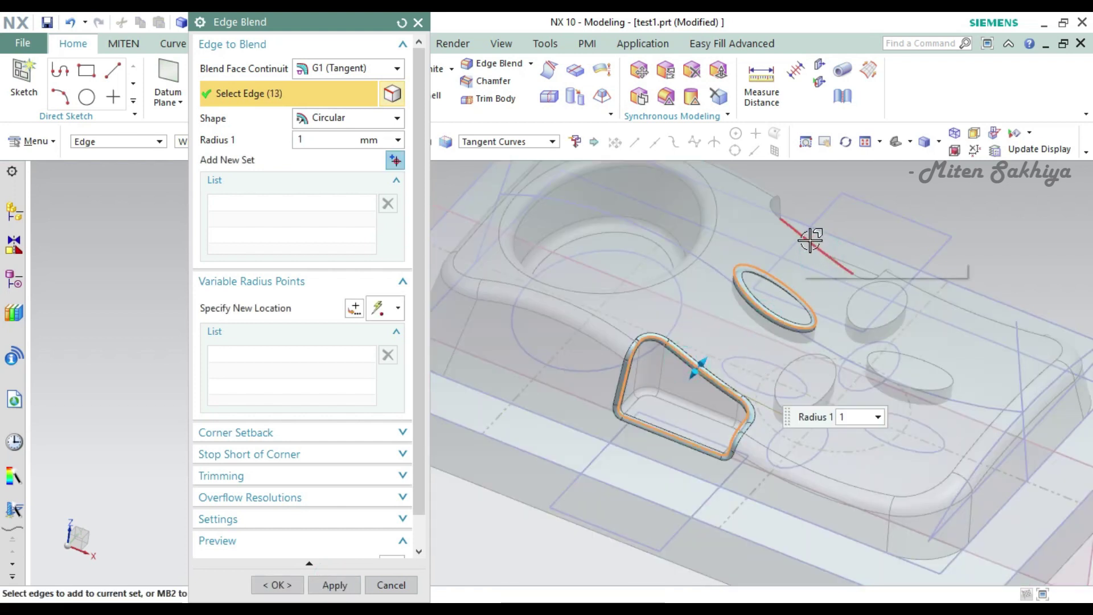
click(773, 214)
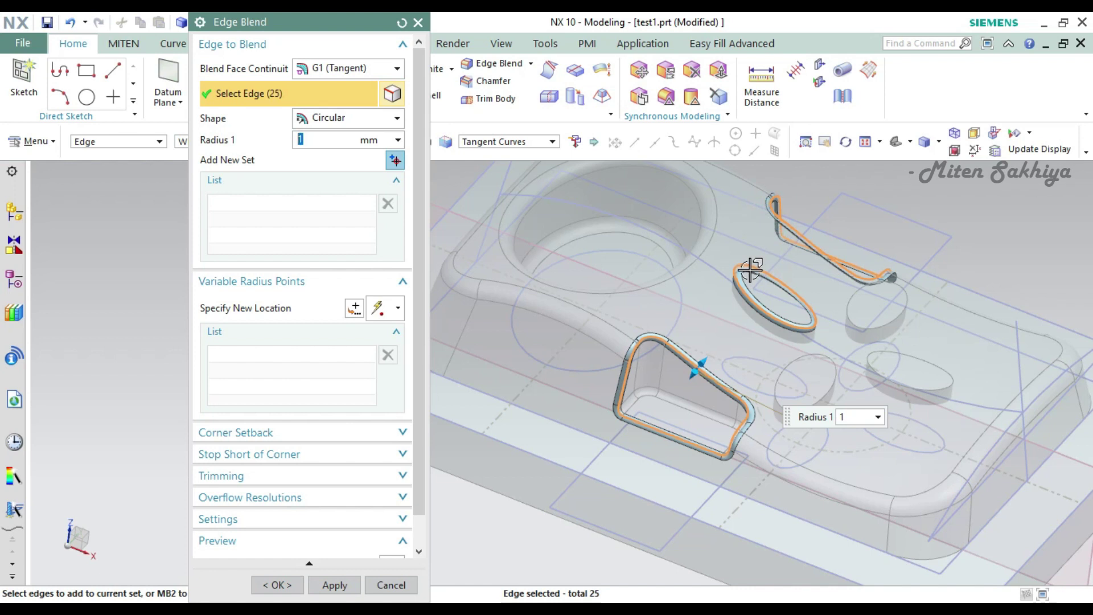
scroll(843, 366, down, 2)
scroll(843, 366, down, 3)
click(856, 280)
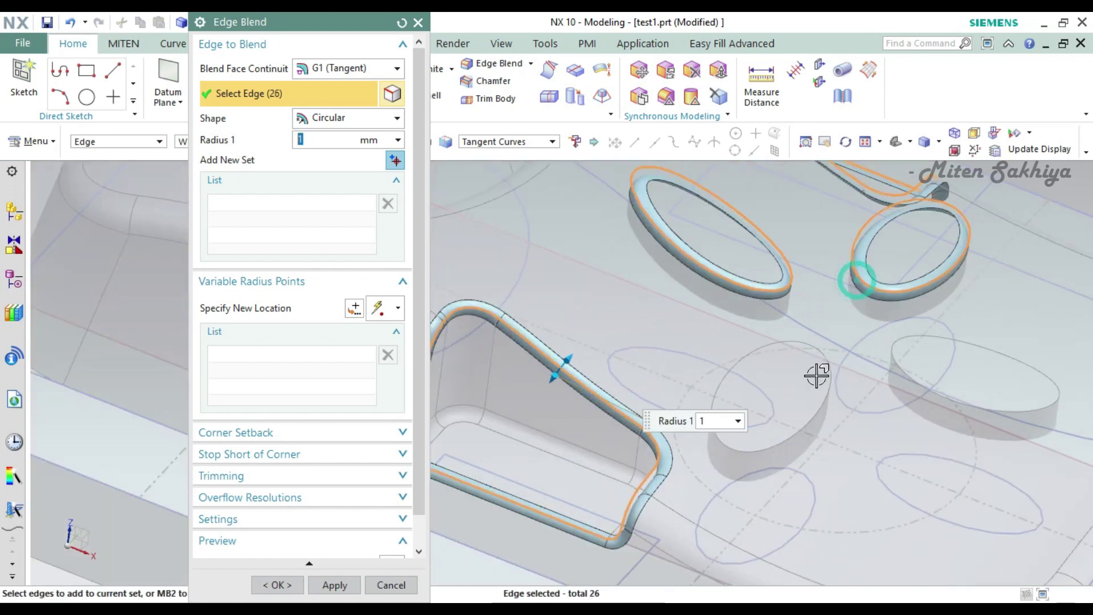
click(825, 385)
click(911, 378)
scroll(825, 379, up, 3)
middle_click(828, 396)
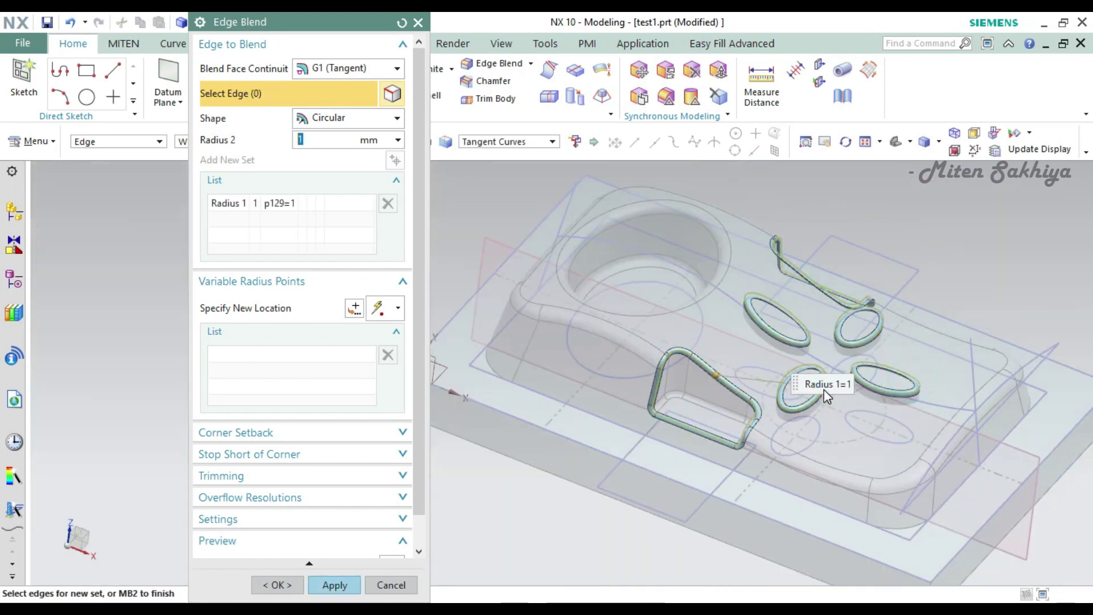
click(336, 585)
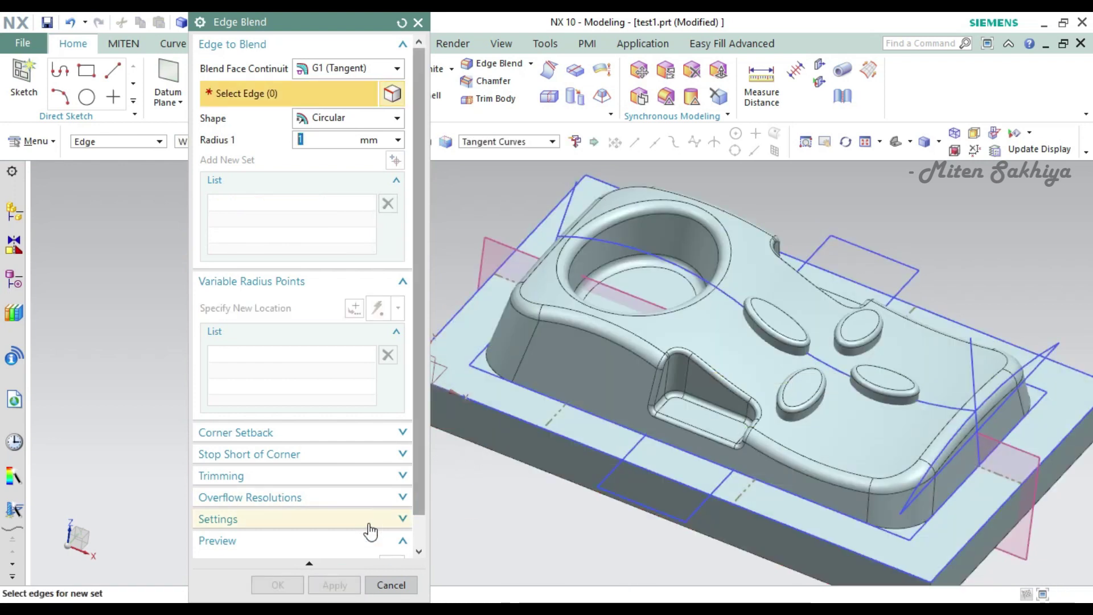
click(387, 585)
- Unite the base block with the boss bodies into one solid
click(427, 68)
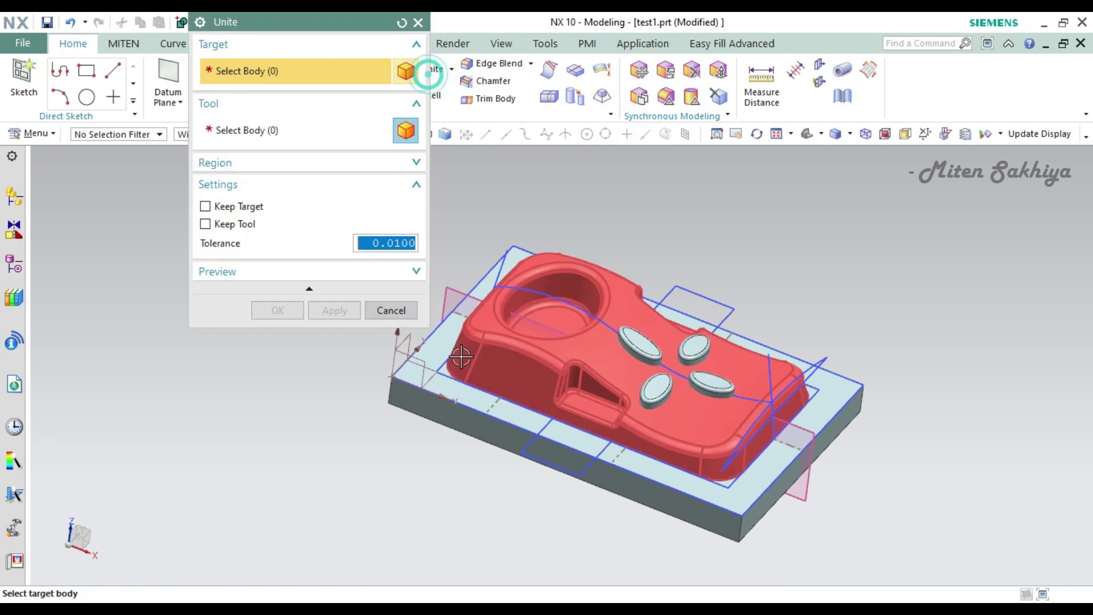
click(564, 462)
click(587, 338)
click(626, 353)
click(691, 353)
click(705, 389)
click(649, 394)
middle_click(670, 437)
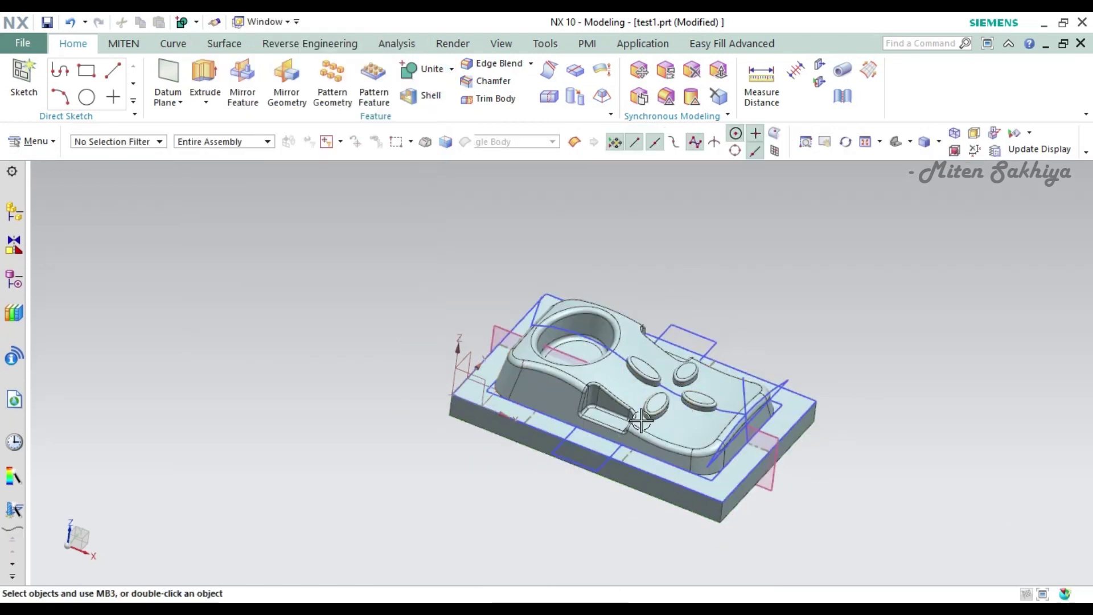
scroll(630, 405, up, 2)
- Blend the four boss base edges and outer tangent chain at 1 mm, twelve edges total
click(494, 63)
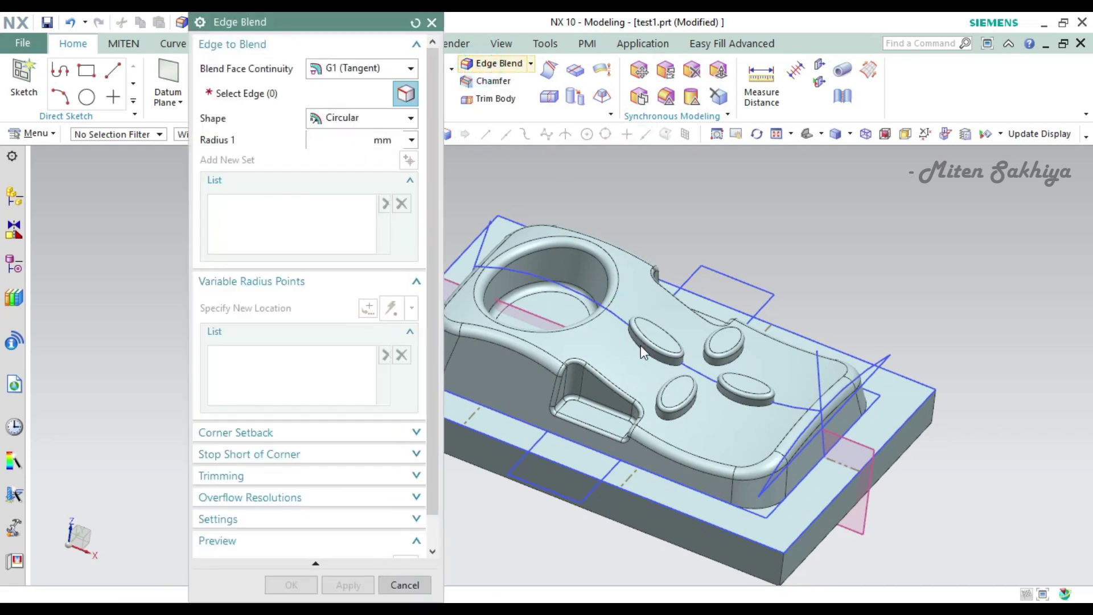
scroll(653, 364, up, 3)
click(652, 373)
click(754, 384)
click(792, 457)
click(685, 484)
scroll(706, 507, down, 1)
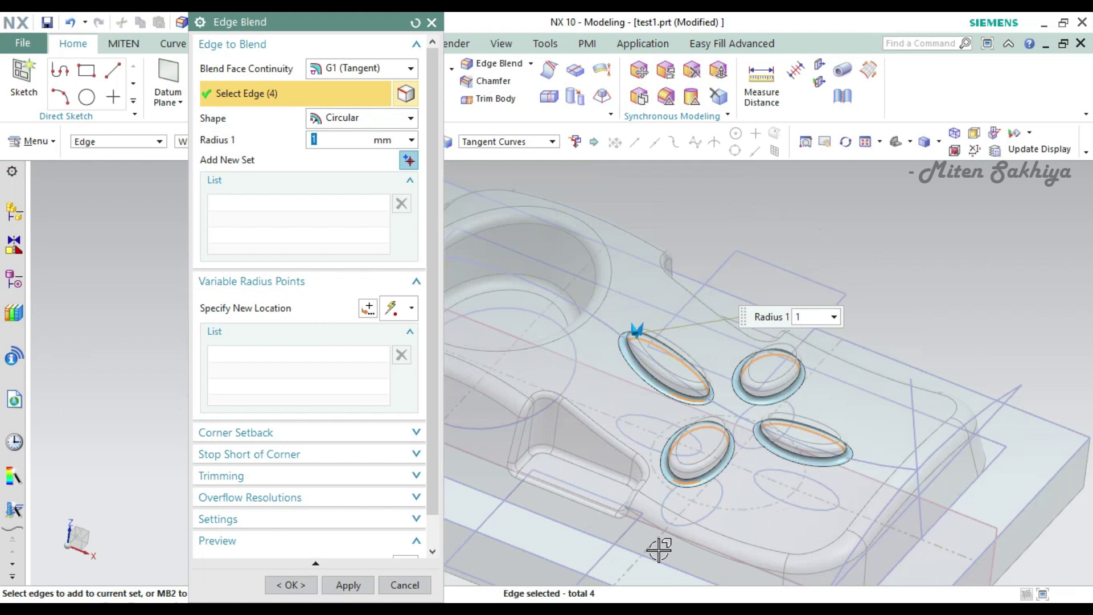
click(652, 561)
click(348, 585)
scroll(664, 245, down, 1)
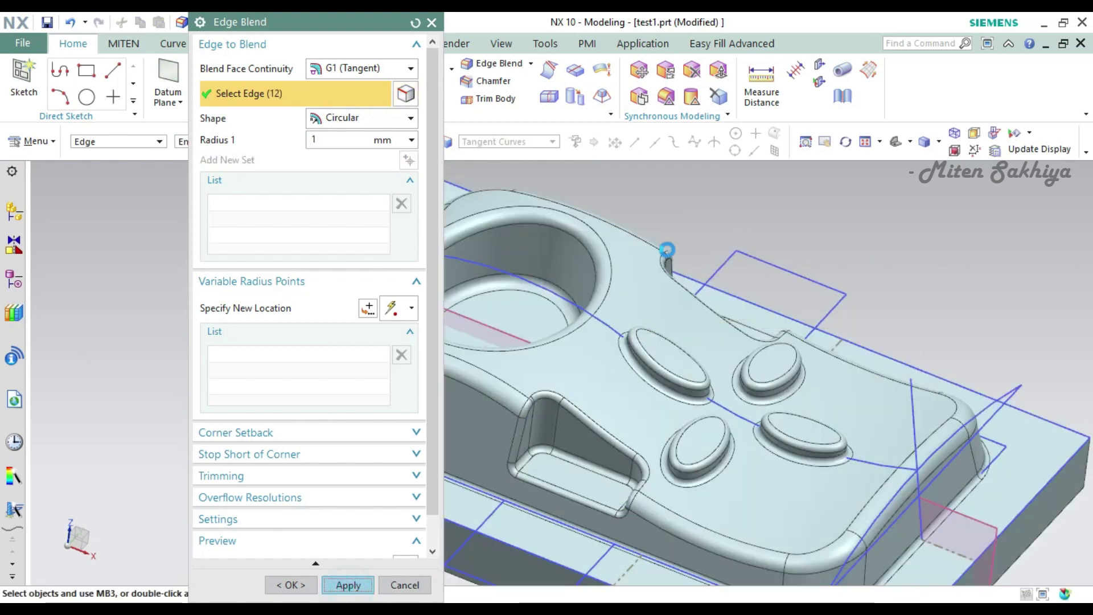
scroll(672, 253, down, 2)
middle_click(676, 258)
scroll(695, 253, up, 1)
scroll(714, 251, up, 1)
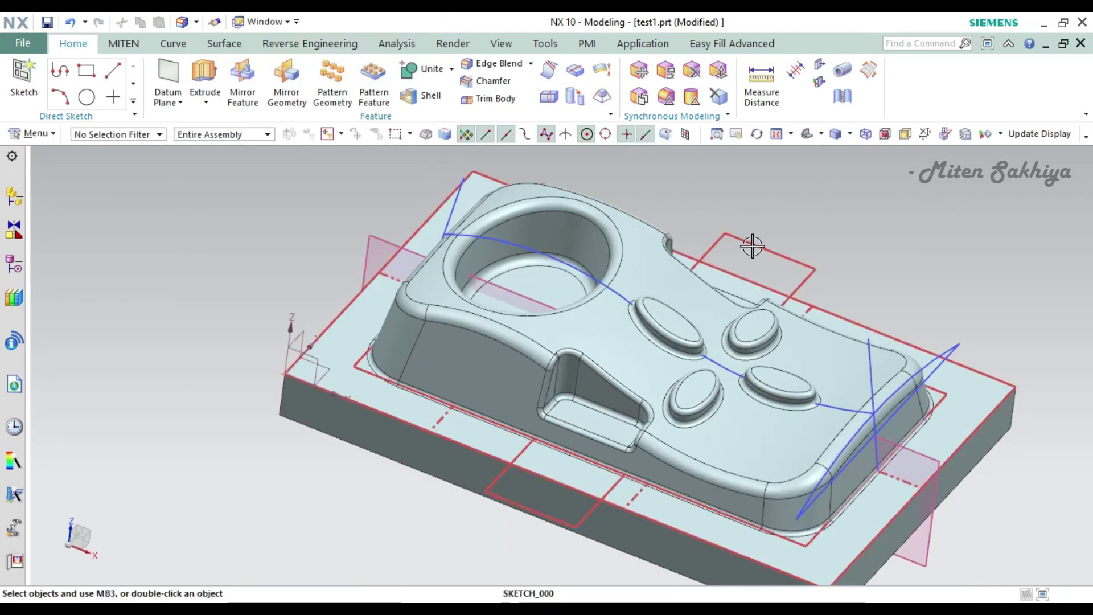
- Hide the blue sketch curves and two datum planes
right_click(751, 245)
click(843, 168)
right_click(618, 294)
click(434, 242)
right_click(399, 245)
click(460, 188)
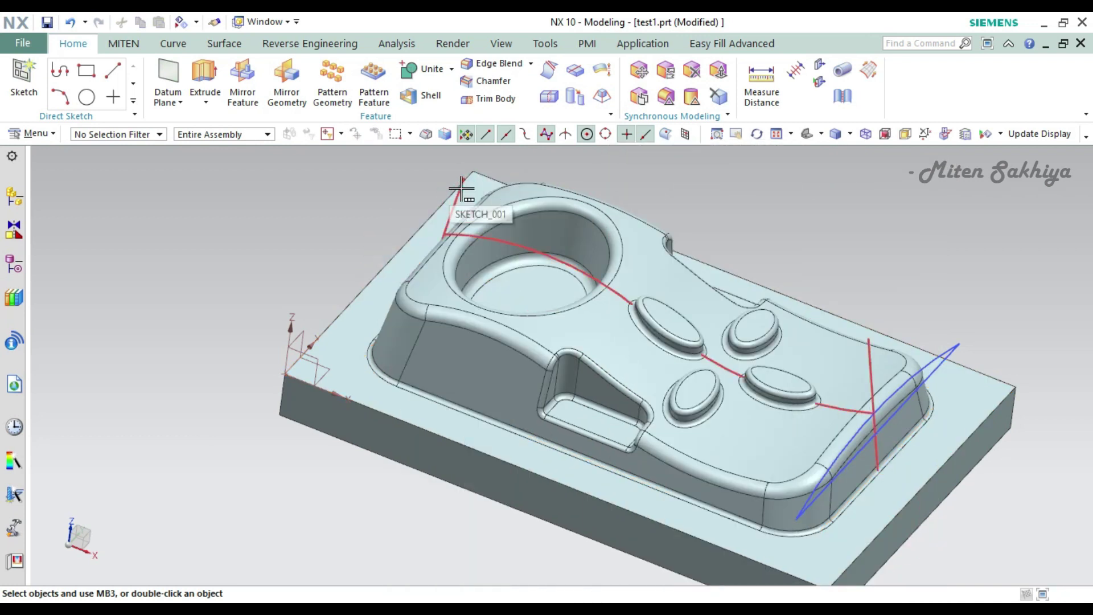
- Hide SKETCH_001 and SKETCH_002, then orbit and zoom to inspect the bare solid
right_click(460, 188)
click(484, 197)
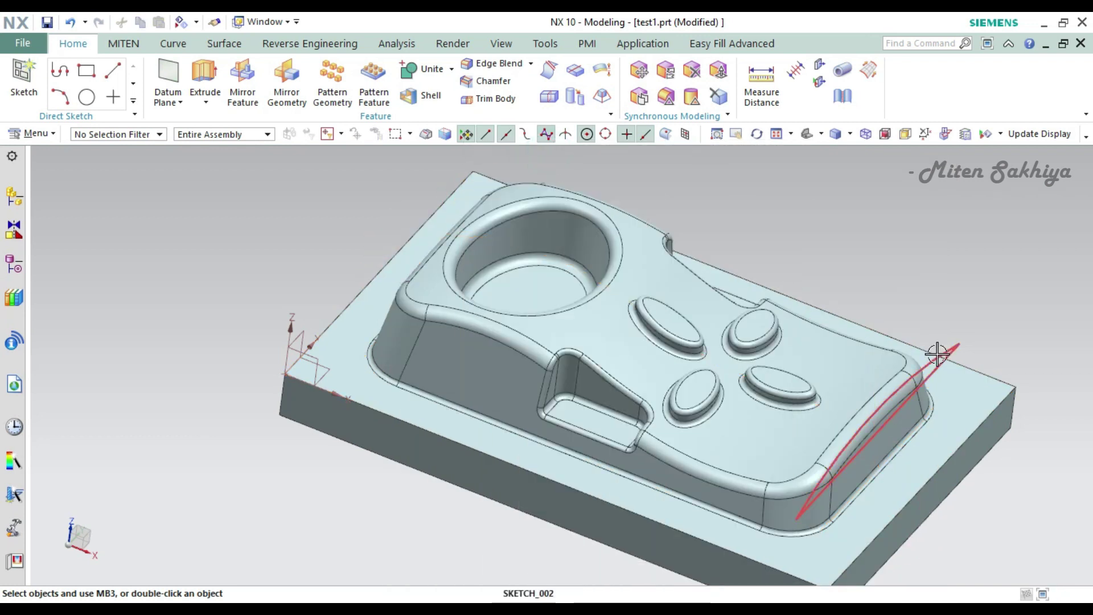
right_click(936, 343)
middle_drag(583, 289, 708, 366)
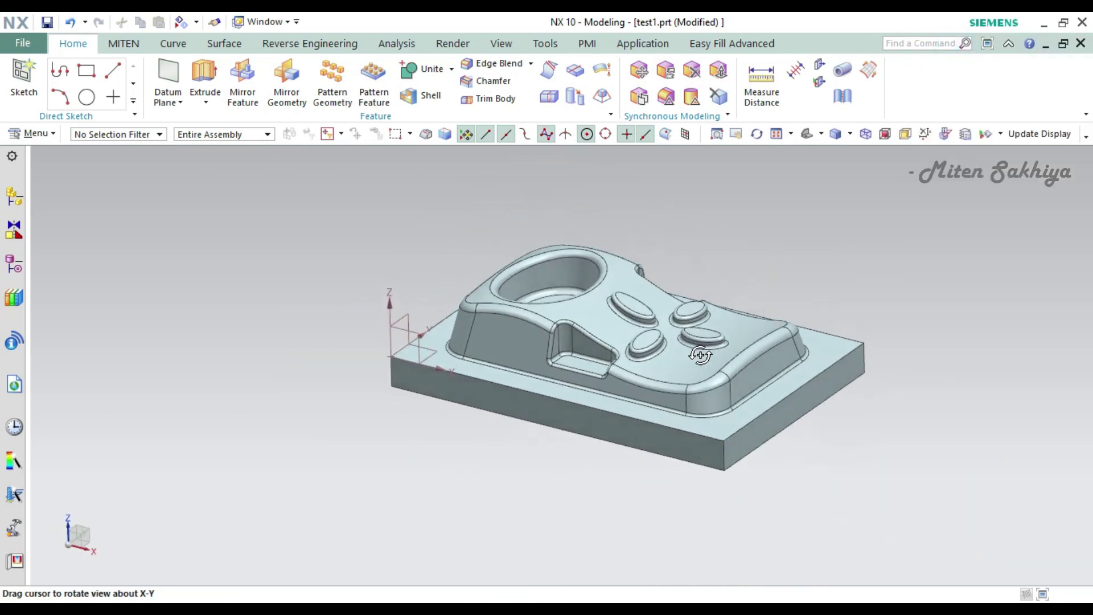
scroll(677, 358, up, 2)
scroll(655, 362, up, 2)
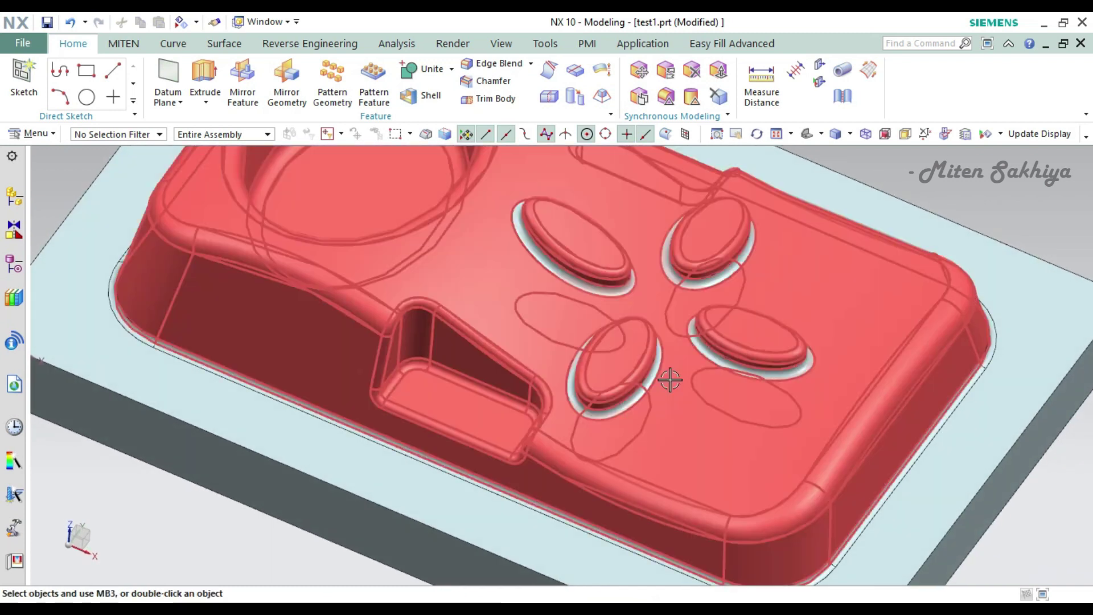
scroll(578, 420, down, 3)
scroll(351, 508, down, 1)
right_click(320, 498)
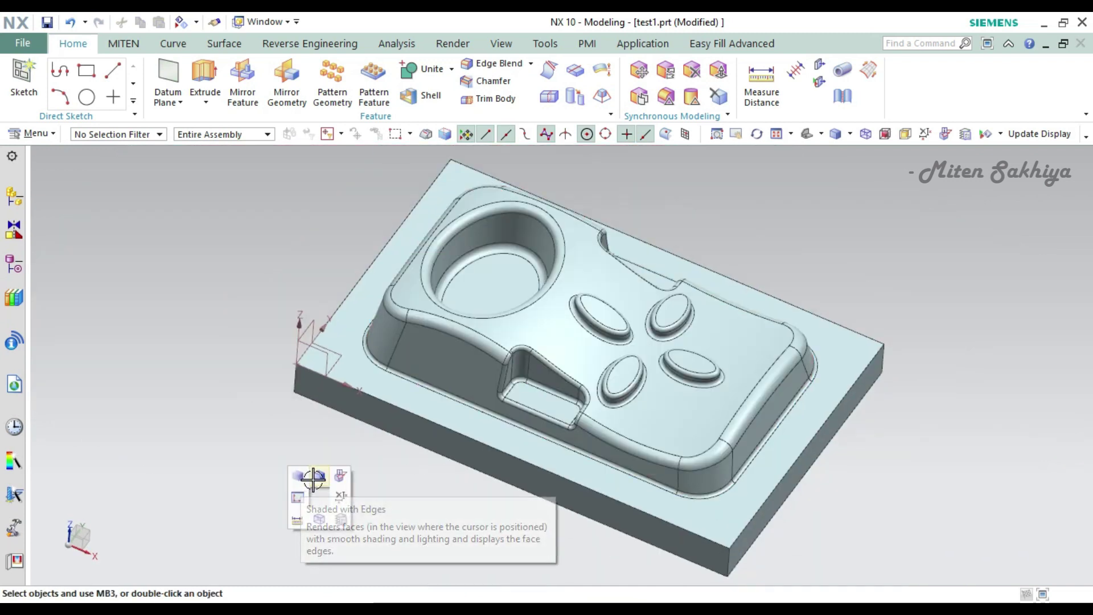
- Switch to Shaded display without edge lines and select the solid body to recolour
click(302, 478)
mouse_move(259, 462)
middle_down()
mouse_move(245, 439)
mouse_move(190, 430)
mouse_move(227, 453)
mouse_move(245, 511)
mouse_move(246, 456)
mouse_move(244, 473)
middle_up()
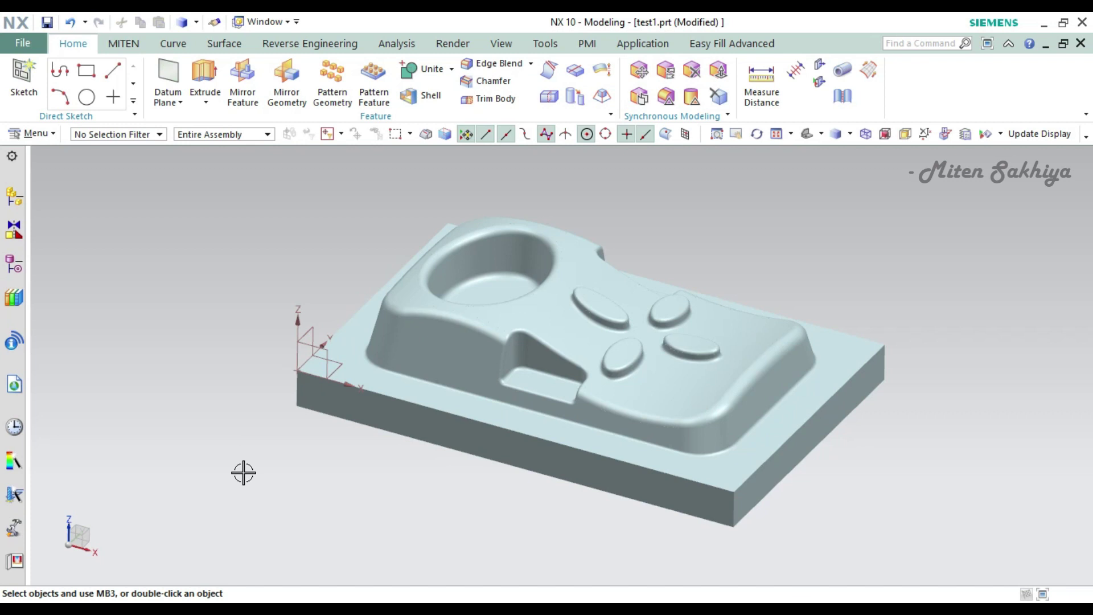
click(474, 347)
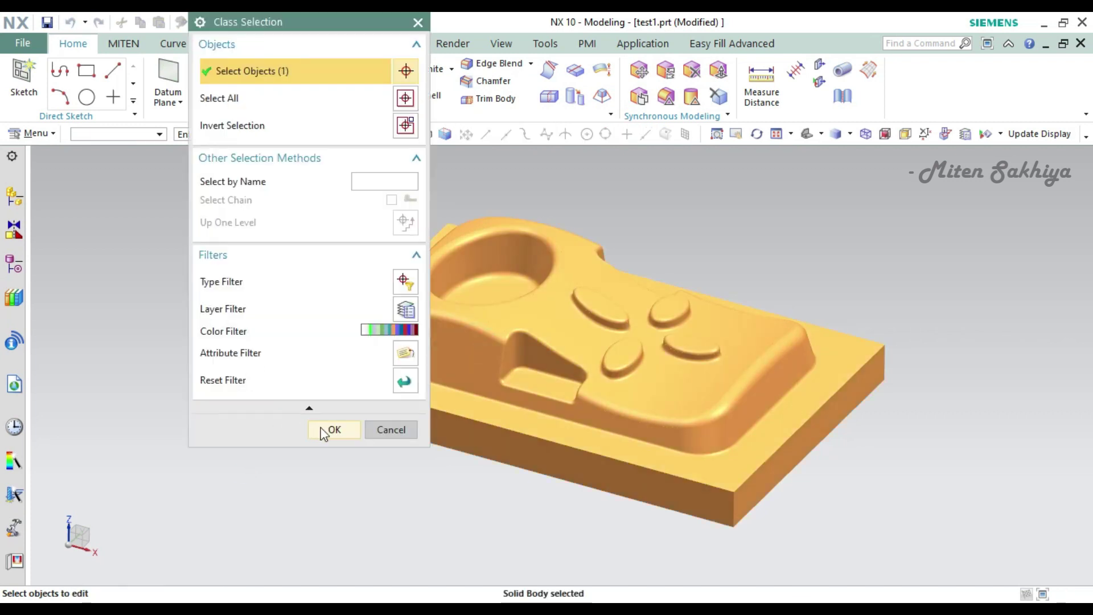
- Set the solid body's colour to blue in Edit Object Display
click(325, 433)
click(379, 115)
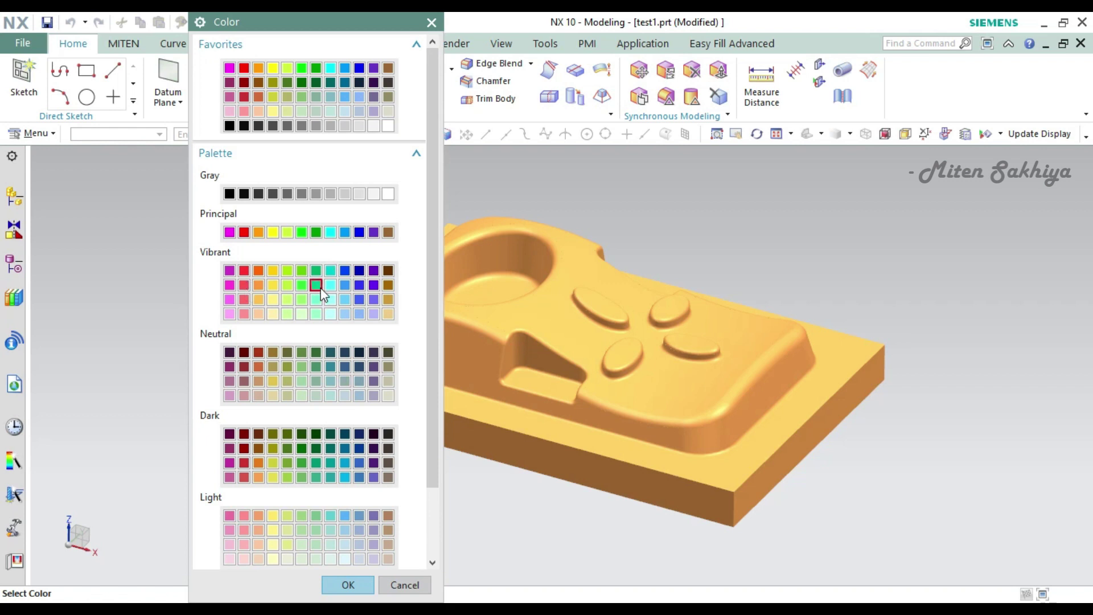
click(358, 586)
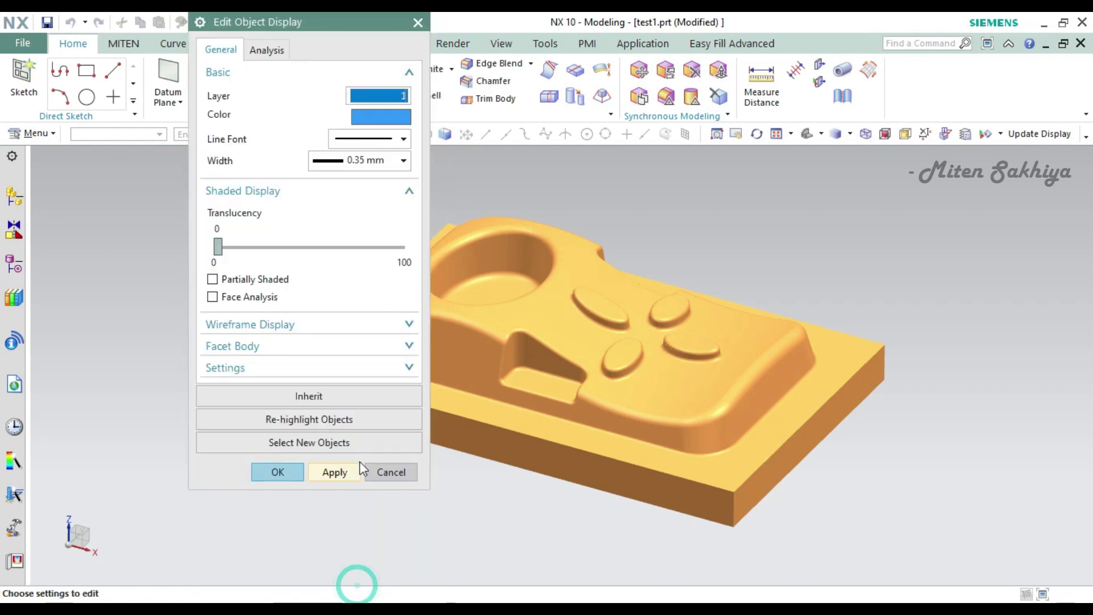
click(342, 471)
click(274, 471)
middle_drag(310, 467, 328, 480)
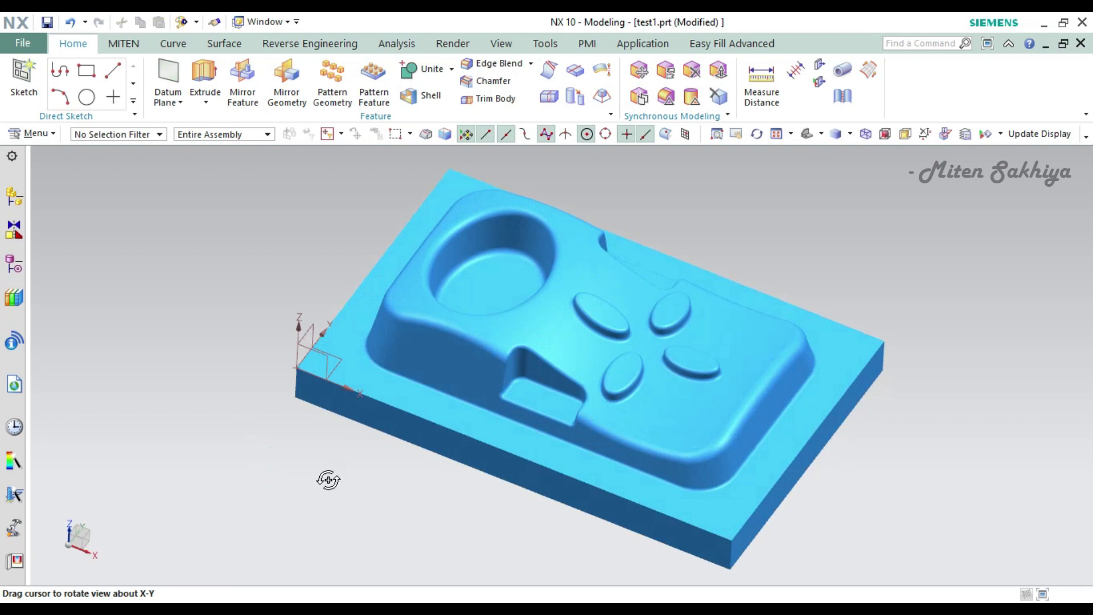
scroll(343, 356, down, 1)
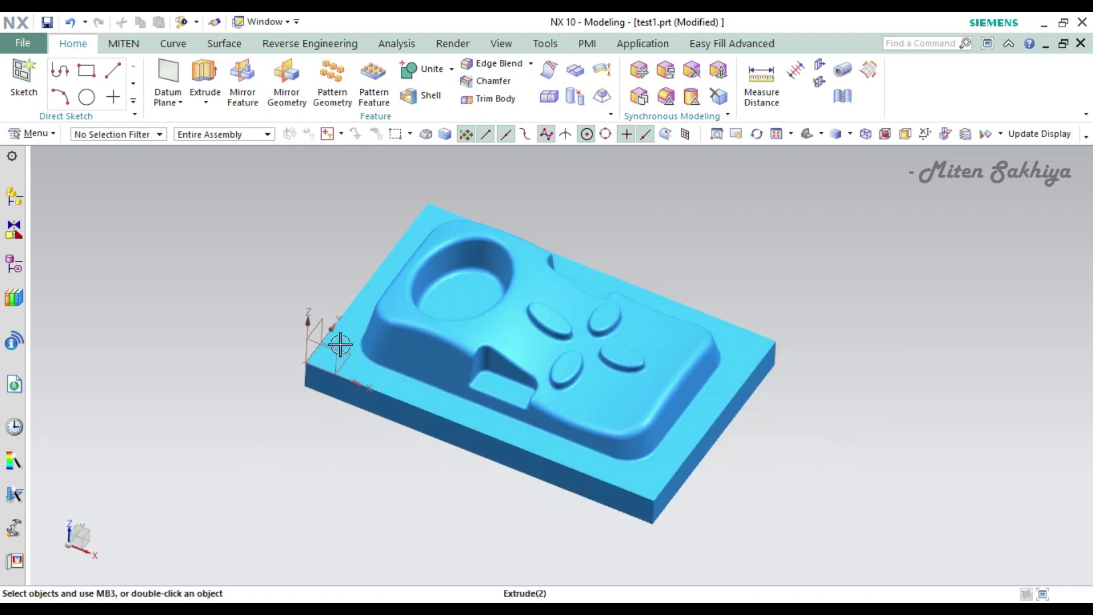